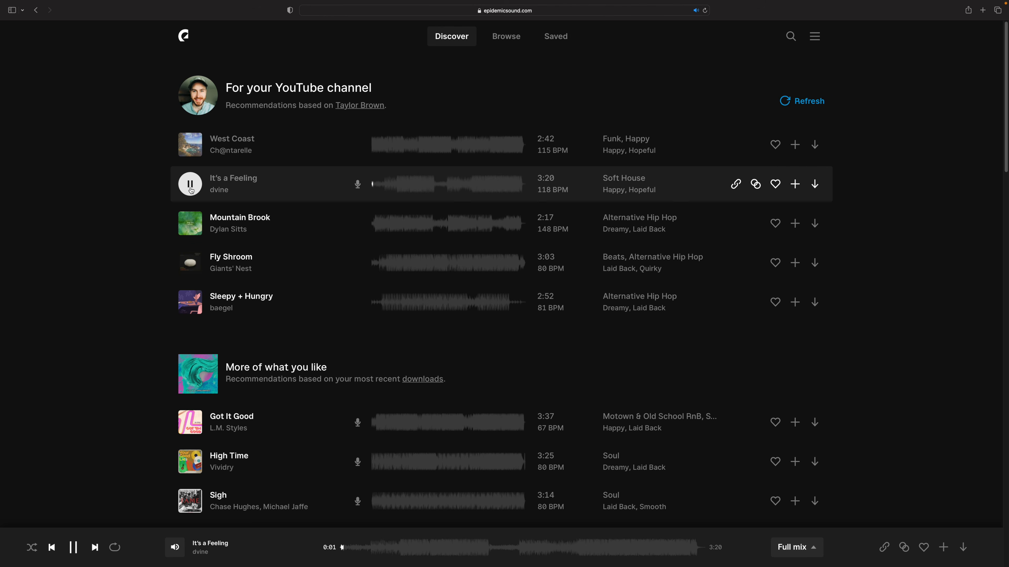
- Preview the recommended tracks Mountain Brook and Got It Good, and look over the featured playlists and themes
{"action": "left_click", "coordinate": [190, 223]}
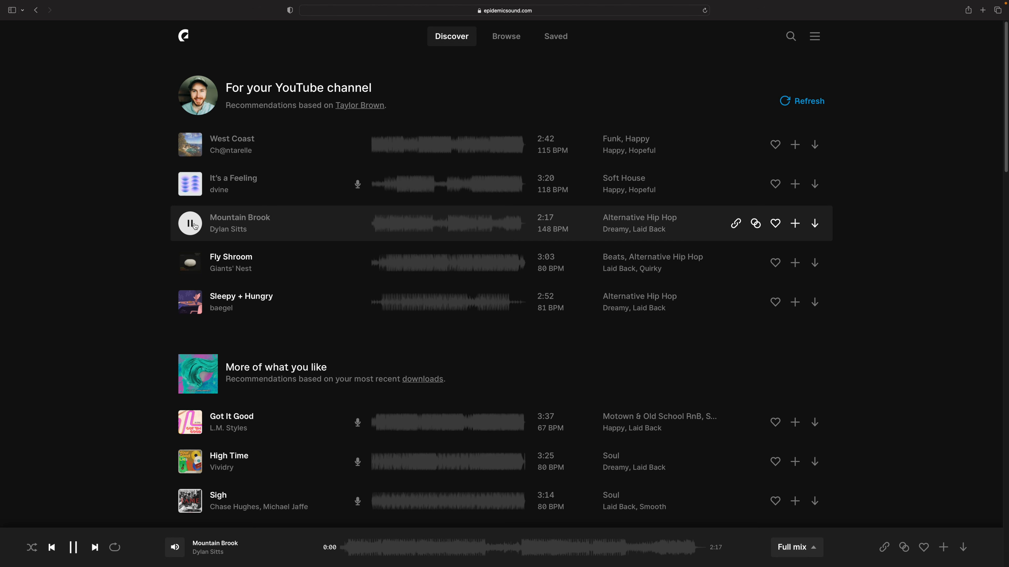
{"action": "scroll", "coordinate": [195, 226], "scroll_direction": "down", "scroll_amount": 5}
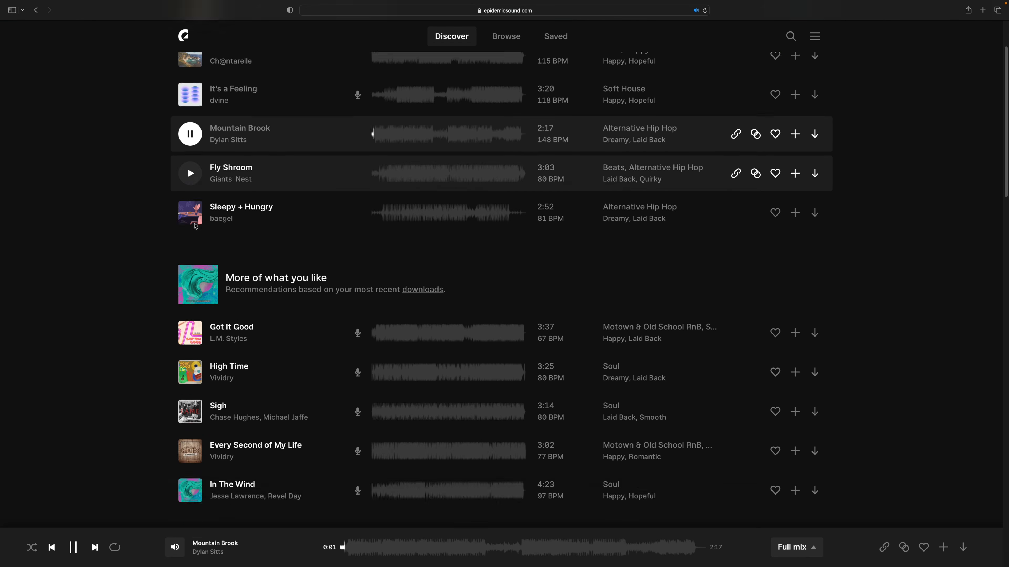
{"action": "scroll", "coordinate": [195, 226], "scroll_direction": "down", "scroll_amount": 1}
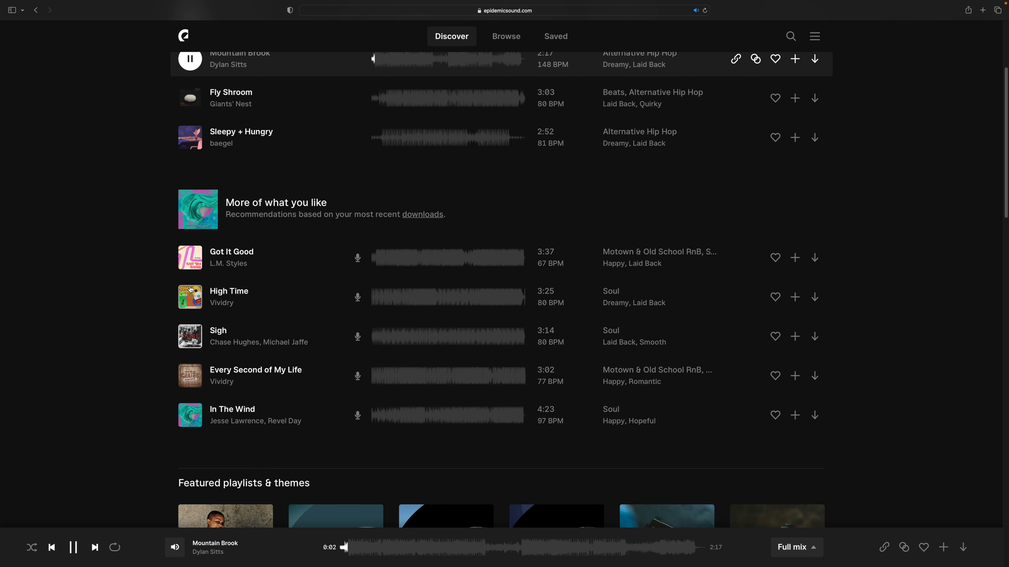
{"action": "left_click", "coordinate": [191, 259]}
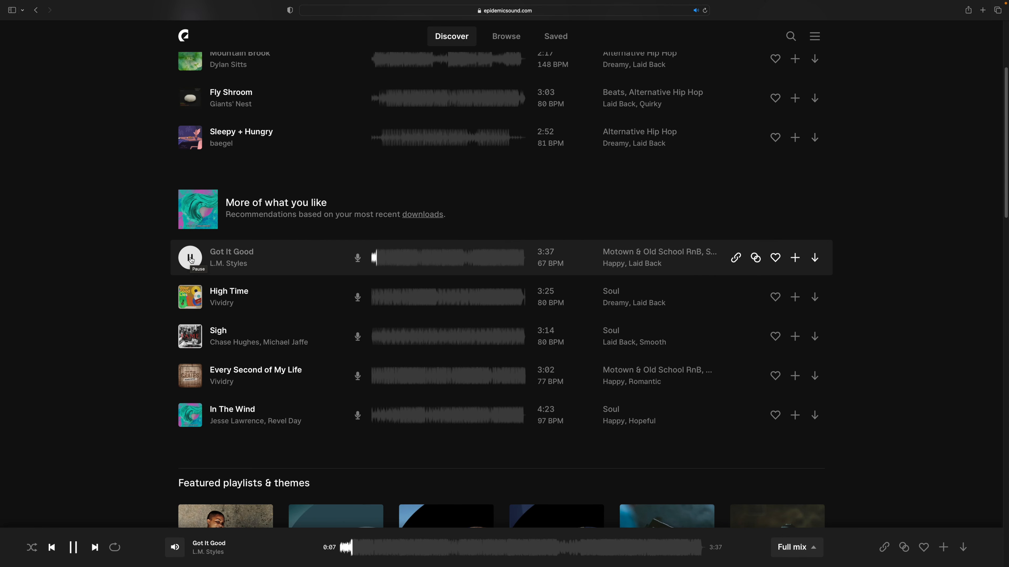
{"action": "scroll", "coordinate": [191, 260], "scroll_direction": "down", "scroll_amount": 5}
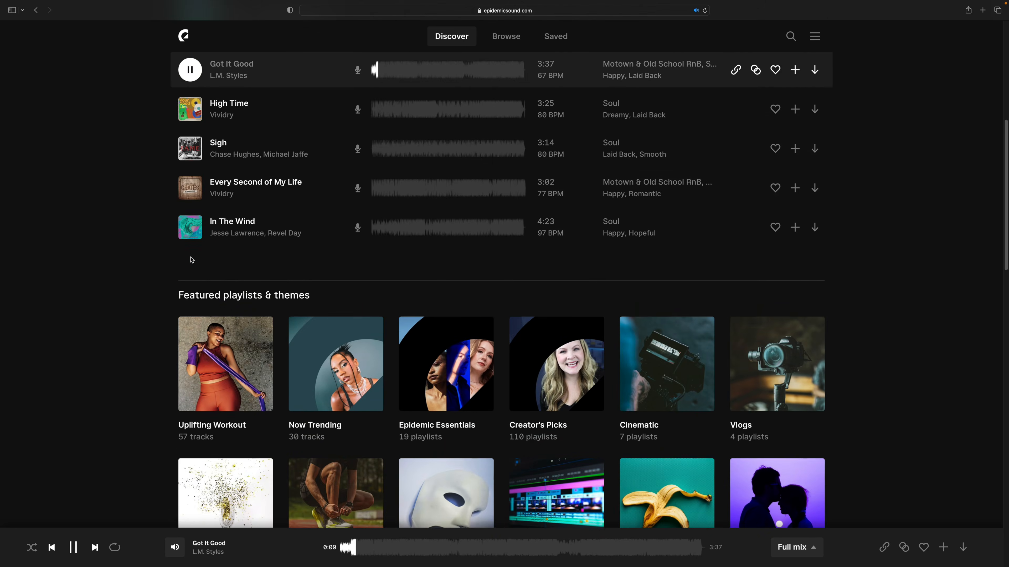
{"action": "scroll", "coordinate": [192, 260], "scroll_direction": "down", "scroll_amount": 2}
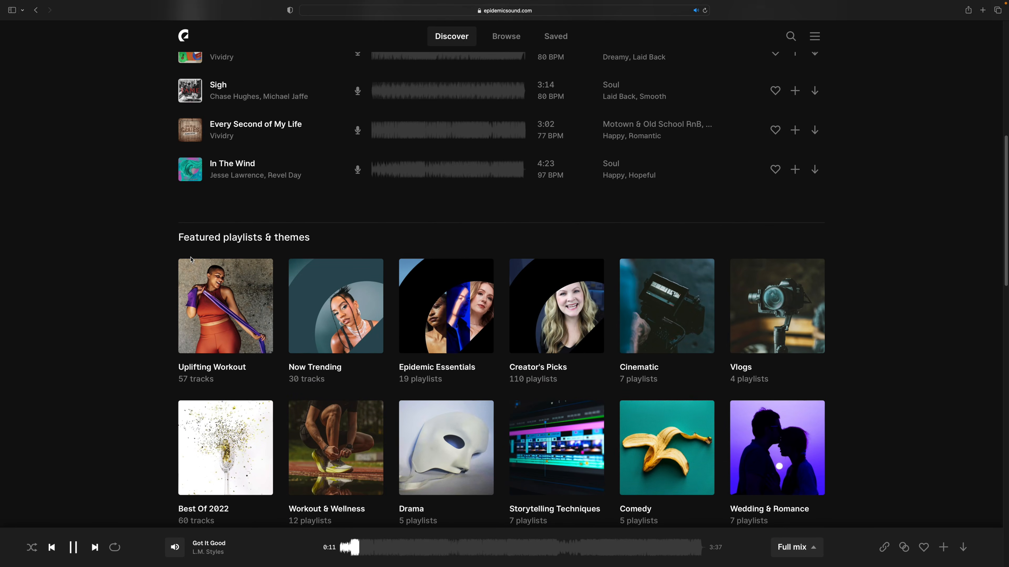
{"action": "scroll", "coordinate": [192, 260], "scroll_direction": "down", "scroll_amount": 1}
- Search the music library for "future bass" and open the Future Bass genre page
{"action": "type", "text": "ut"}
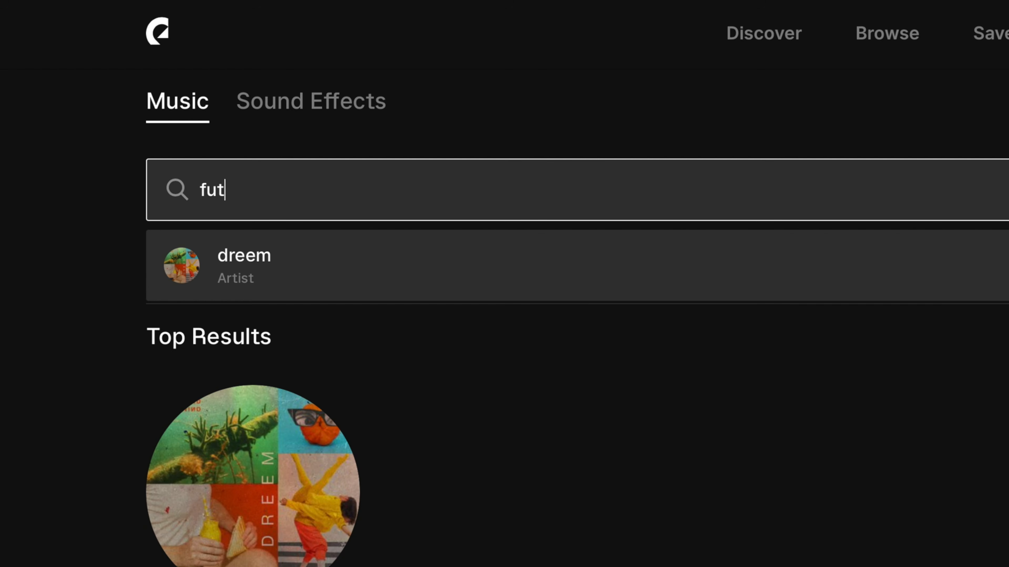
{"action": "type", "text": "ure bass"}
{"action": "key", "text": "Return"}
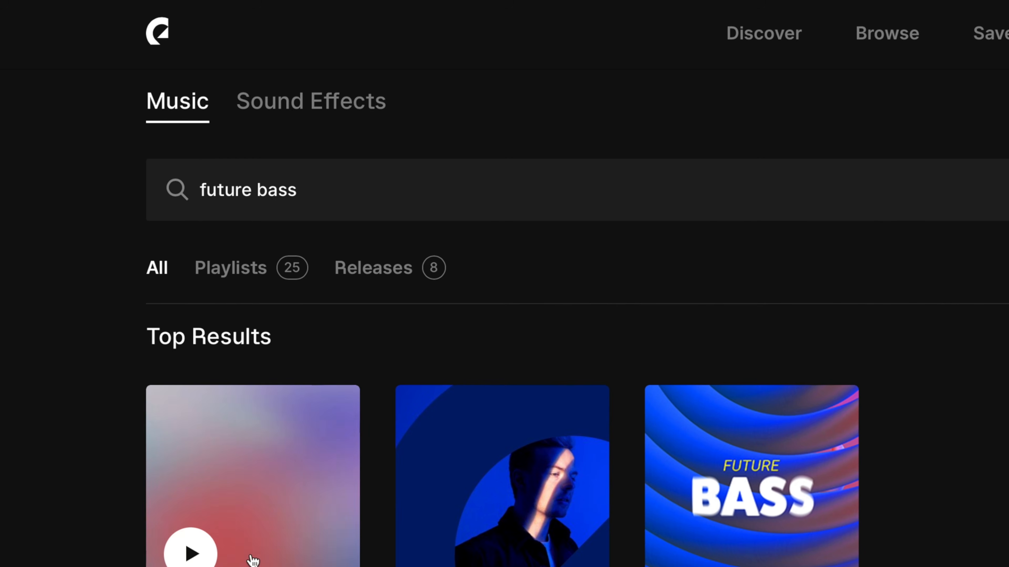
{"action": "left_click", "coordinate": [260, 528]}
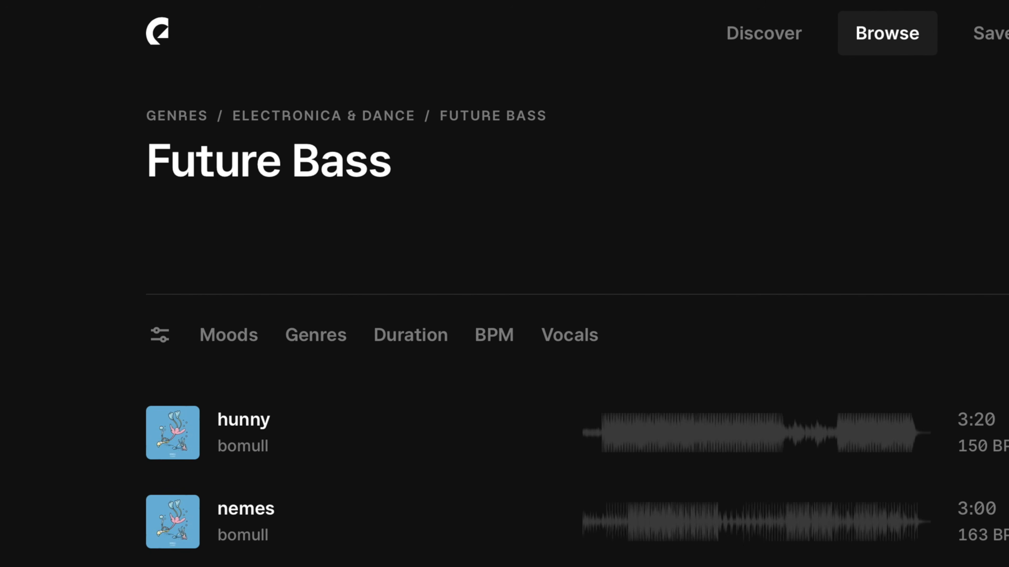
- Preview the track hunny and the track nemes from about 0:21 in the Future Bass list
{"action": "left_click", "coordinate": [183, 437]}
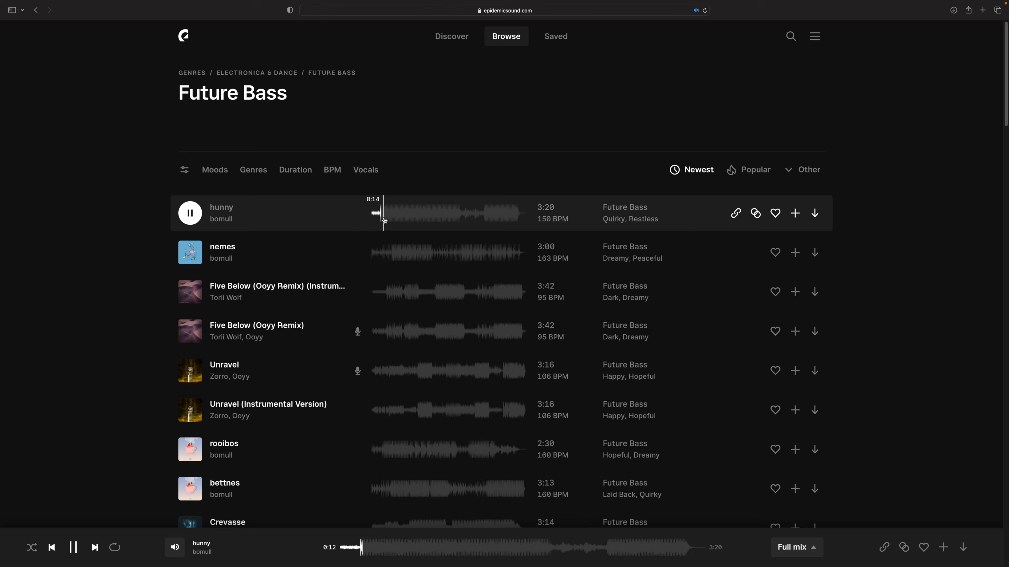
{"action": "scroll", "coordinate": [379, 219], "scroll_direction": "down", "scroll_amount": 2}
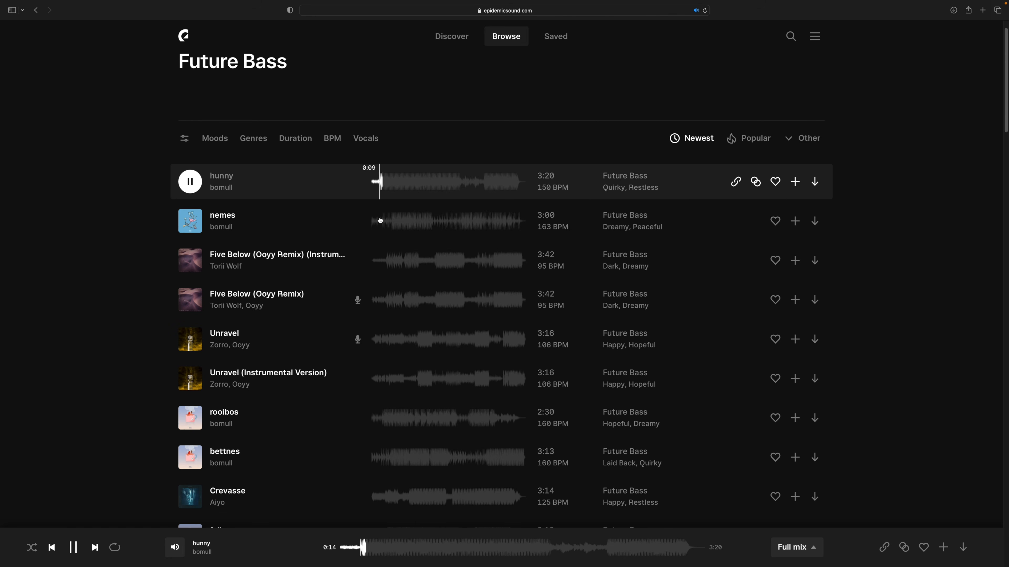
{"action": "left_click", "coordinate": [390, 228]}
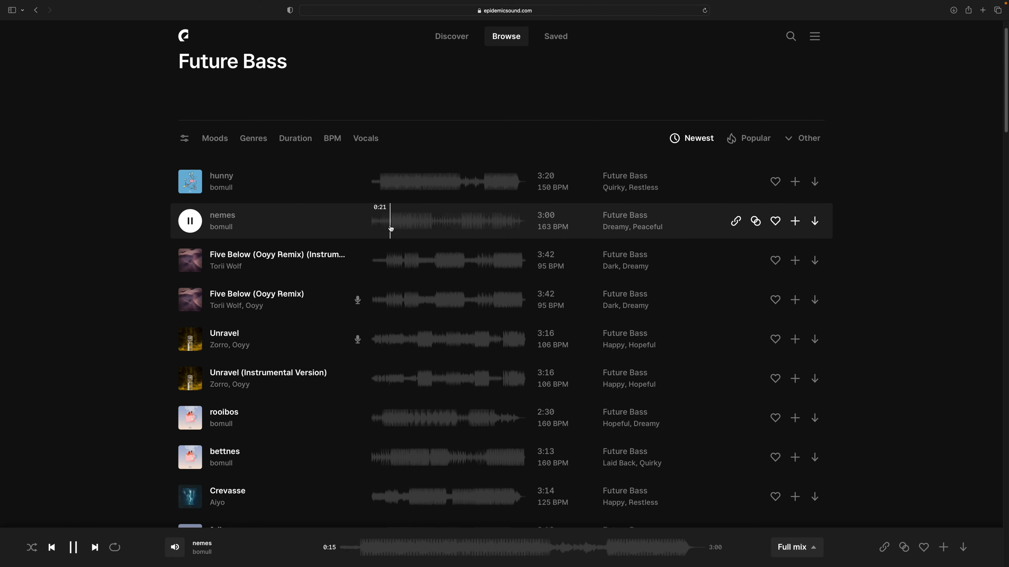
{"action": "scroll", "coordinate": [391, 229], "scroll_direction": "down", "scroll_amount": 2}
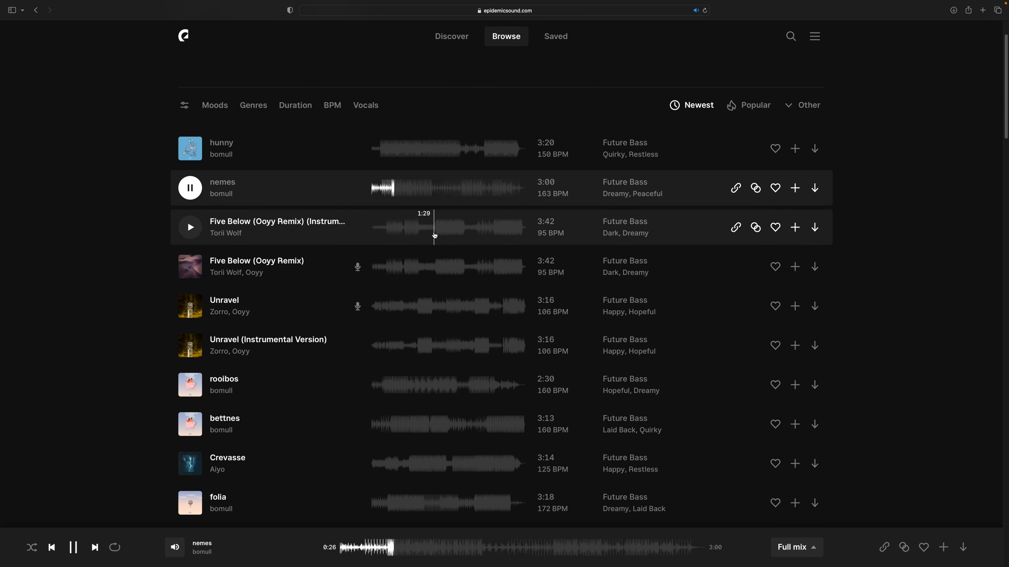
- Preview the instrumental version of Five Below (Ooyy Remix) from about 1:29 and start its download
{"action": "left_click", "coordinate": [434, 235]}
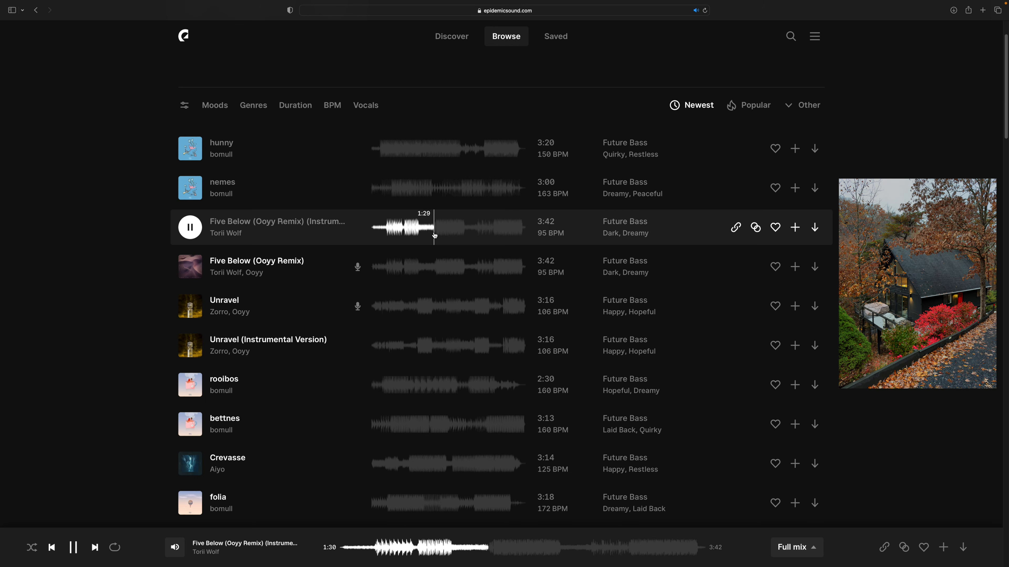
{"action": "scroll", "coordinate": [434, 236], "scroll_direction": "down", "scroll_amount": 2}
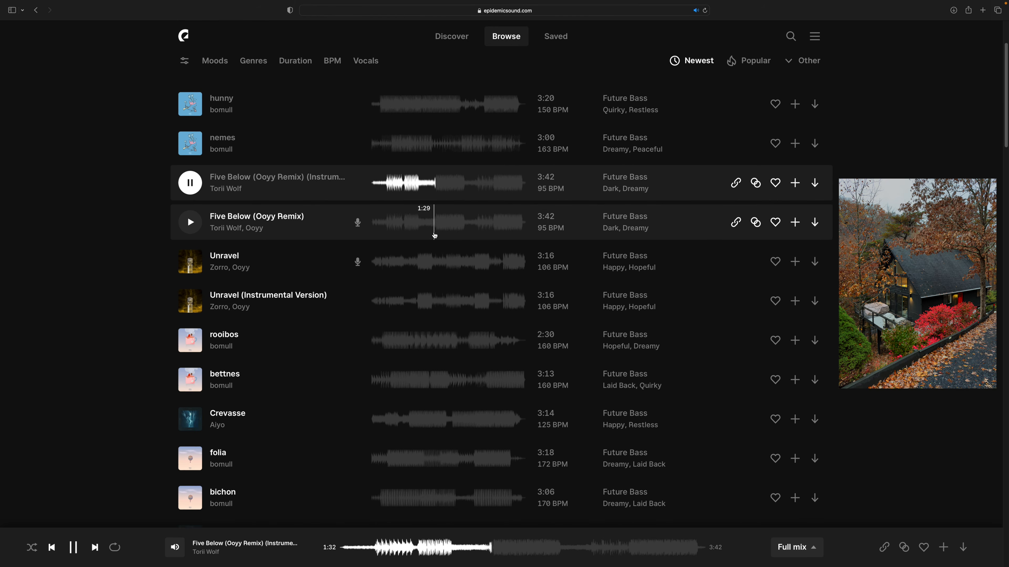
{"action": "scroll", "coordinate": [434, 236], "scroll_direction": "down", "scroll_amount": 1}
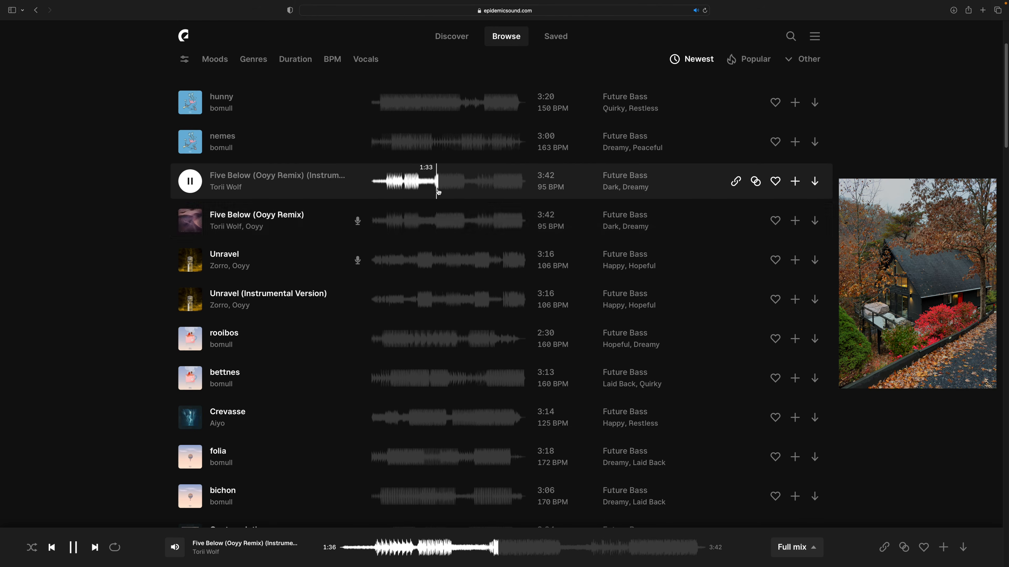
{"action": "left_click", "coordinate": [815, 181]}
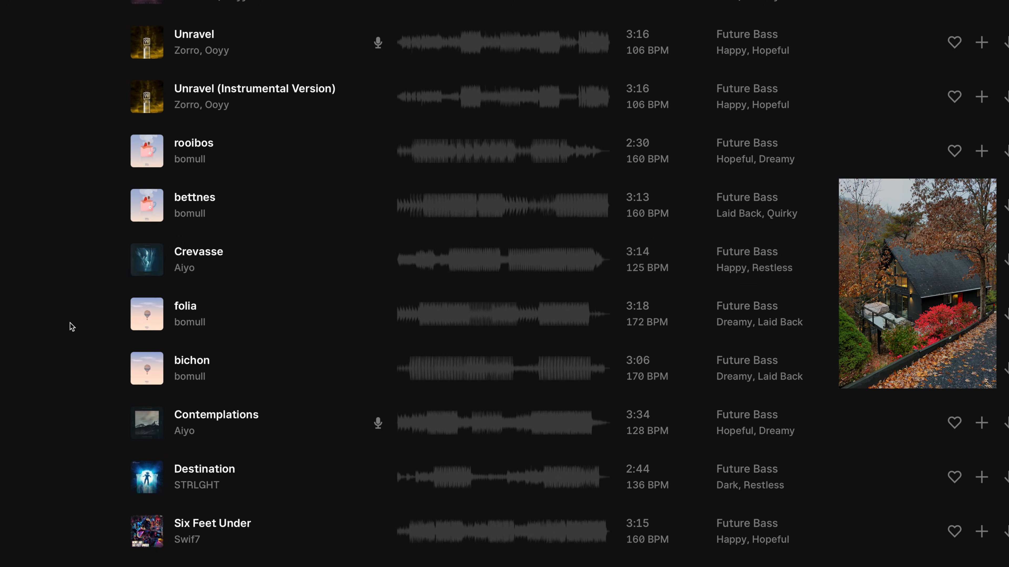
- Preview Contemplations from about 1:14 and Cleopatra from about 0:15 in the Future Bass list
{"action": "scroll", "coordinate": [510, 266], "scroll_direction": "down", "scroll_amount": 5}
{"action": "left_click", "coordinate": [471, 167]}
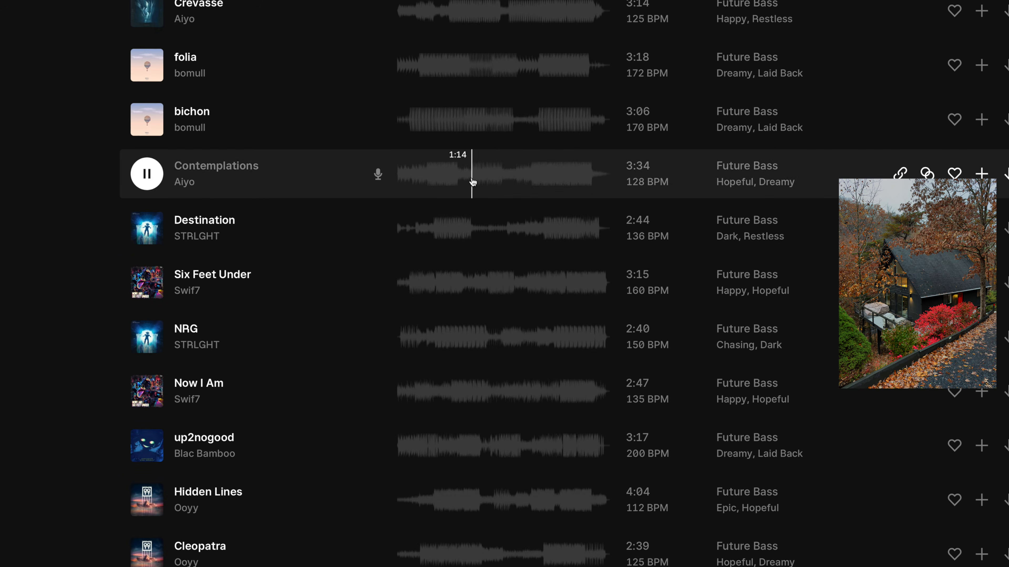
{"action": "scroll", "coordinate": [471, 175], "scroll_direction": "down", "scroll_amount": 2}
{"action": "scroll", "coordinate": [473, 181], "scroll_direction": "down", "scroll_amount": 4}
{"action": "left_click", "coordinate": [419, 298]}
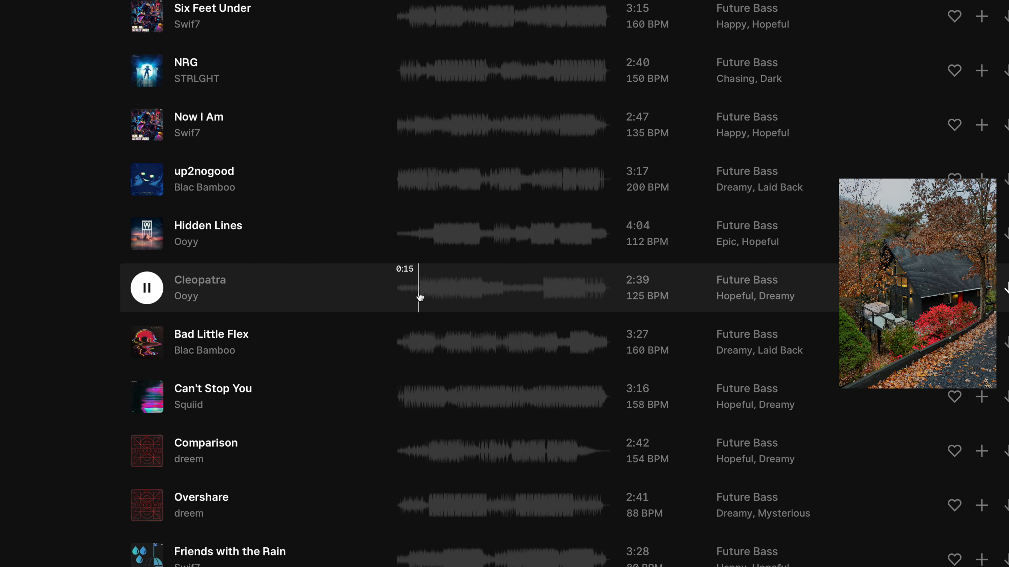
- Preview Hidden Lines from about 0:39 and 2:32, and Dear Summer from about 1:03
{"action": "left_click", "coordinate": [432, 240]}
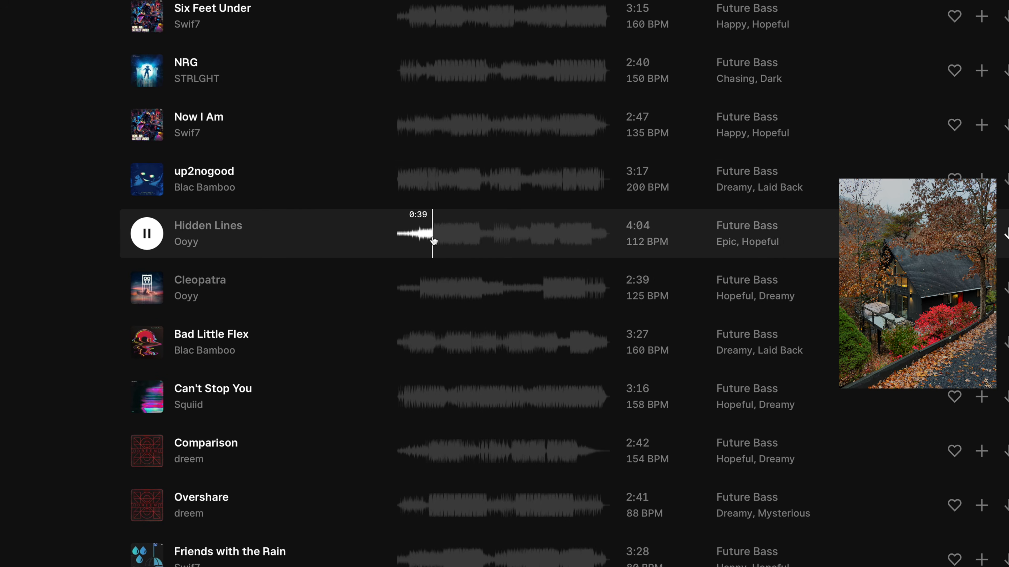
{"action": "left_click", "coordinate": [530, 238]}
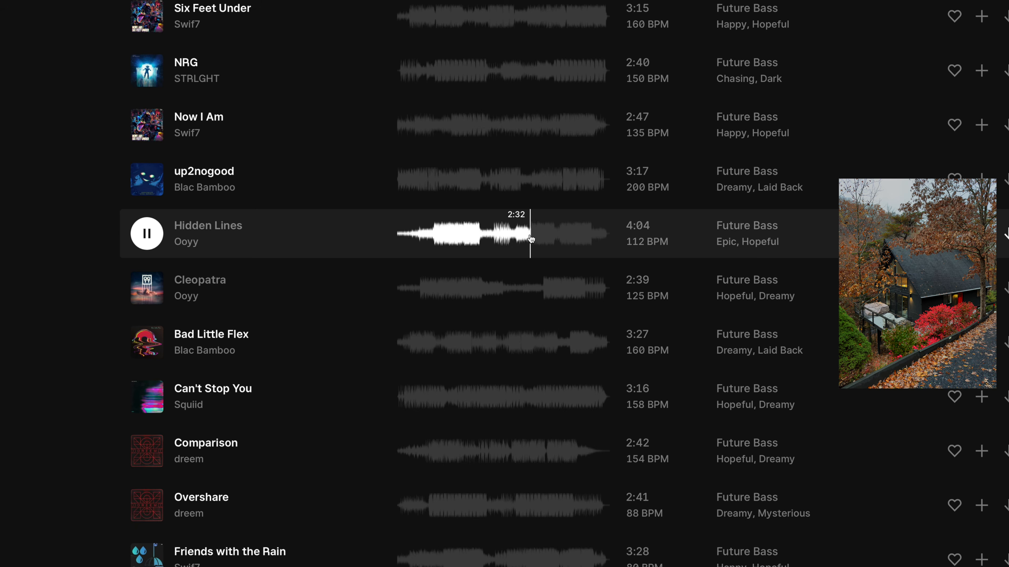
{"action": "scroll", "coordinate": [530, 238], "scroll_direction": "down", "scroll_amount": 5}
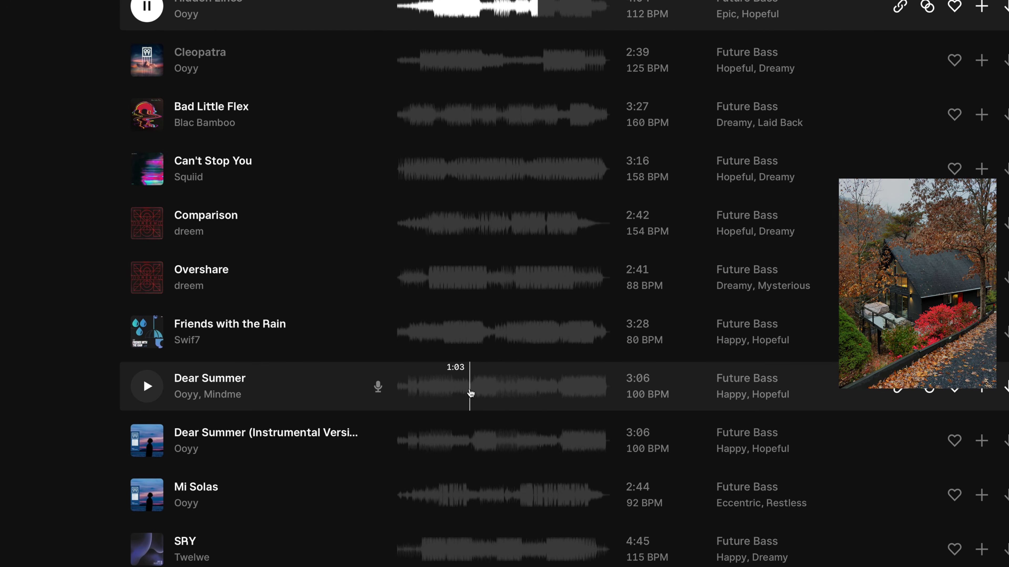
{"action": "left_click", "coordinate": [471, 394]}
- Preview geodesis by dreem from about 0:25 and download its full mix as a WAV file
{"action": "scroll", "coordinate": [470, 394], "scroll_direction": "down", "scroll_amount": 10}
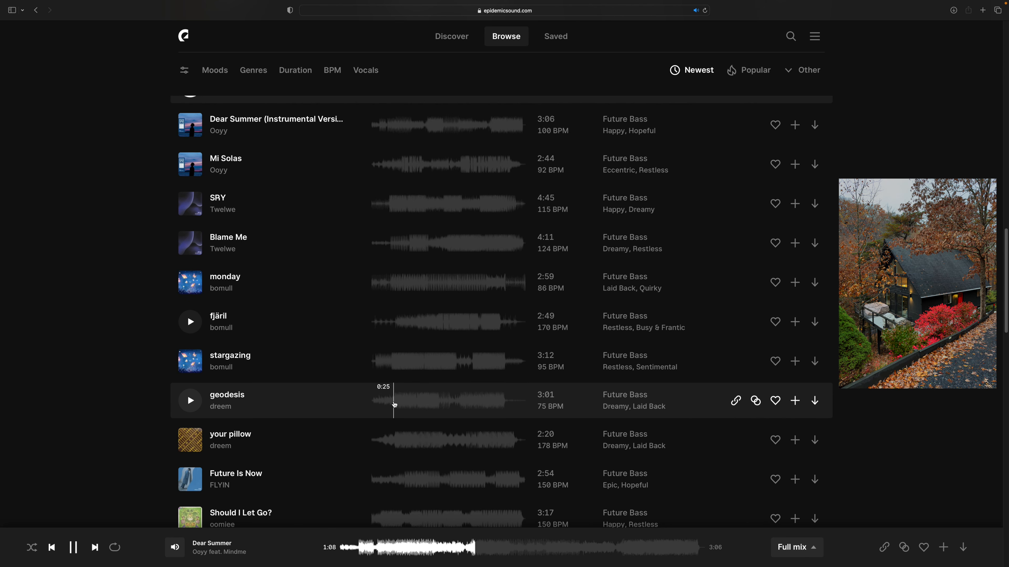
{"action": "left_click", "coordinate": [394, 404]}
{"action": "scroll", "coordinate": [395, 405], "scroll_direction": "down", "scroll_amount": 1}
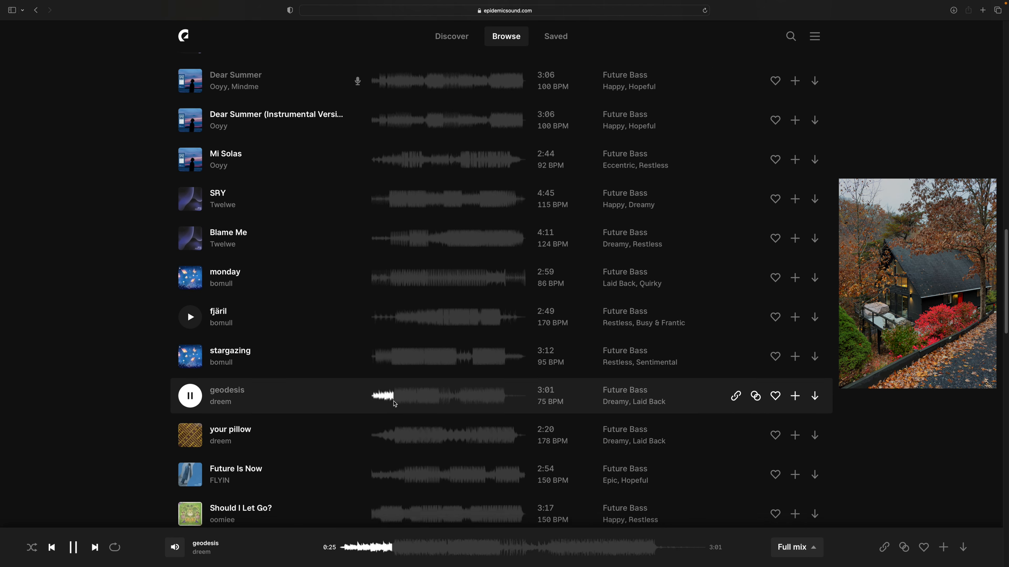
{"action": "scroll", "coordinate": [394, 404], "scroll_direction": "down", "scroll_amount": 1}
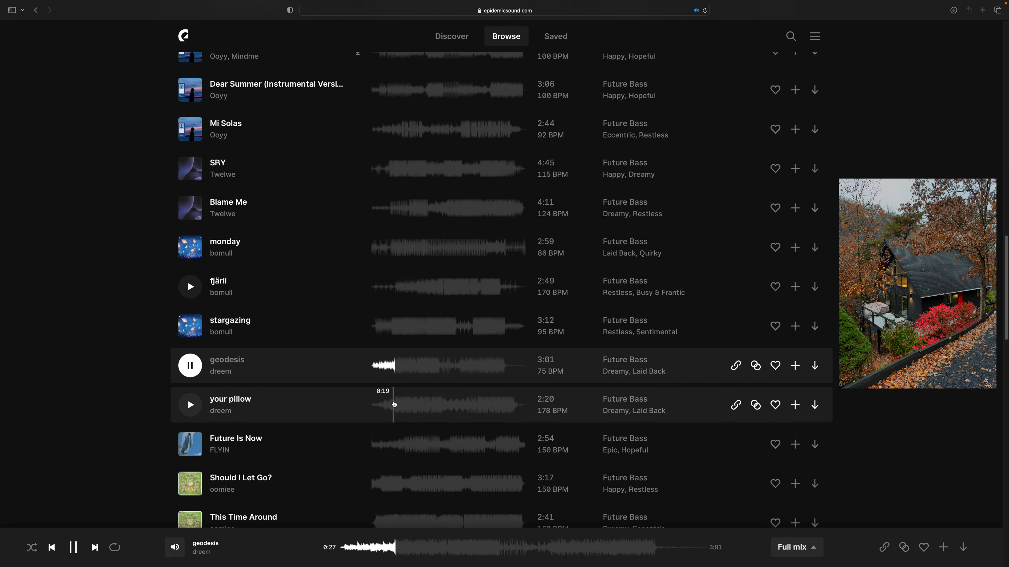
{"action": "scroll", "coordinate": [394, 404], "scroll_direction": "down", "scroll_amount": 2}
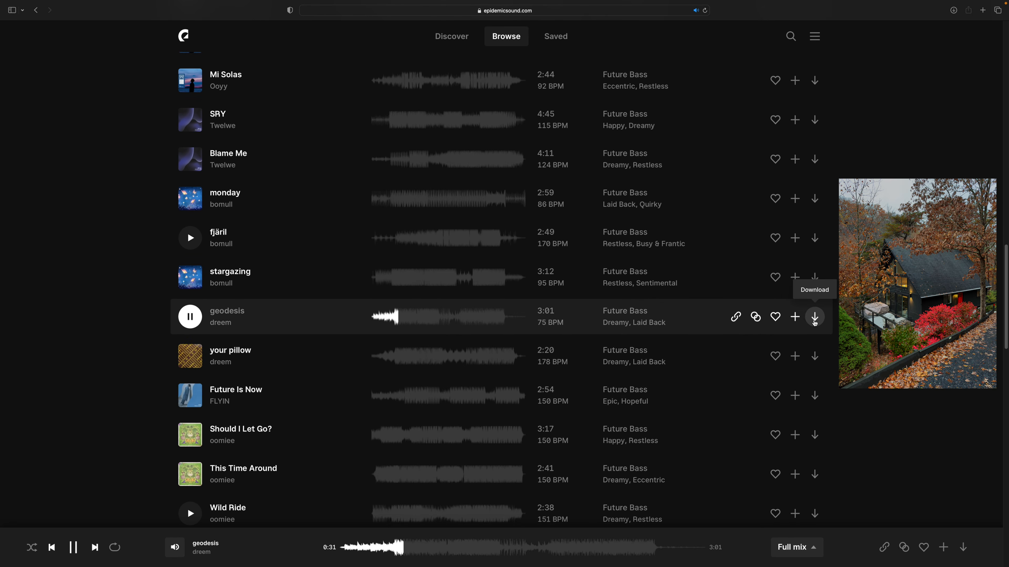
{"action": "left_click", "coordinate": [814, 317]}
{"action": "left_click", "coordinate": [640, 390]}
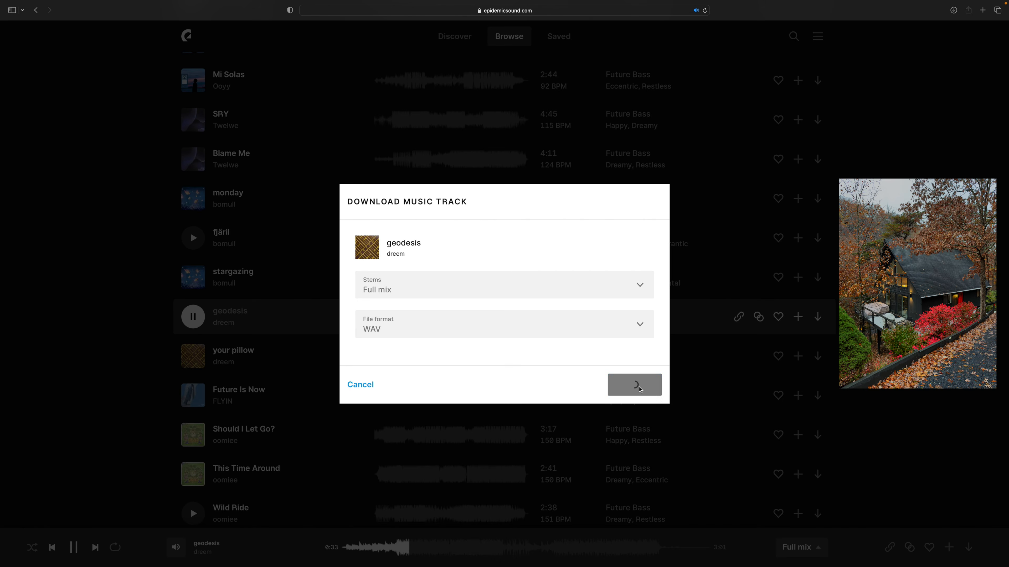
- Open the artist page of dreem from the geodesis track
{"action": "scroll", "coordinate": [288, 316], "scroll_direction": "down", "scroll_amount": 1}
{"action": "scroll", "coordinate": [288, 316], "scroll_direction": "down", "scroll_amount": 3}
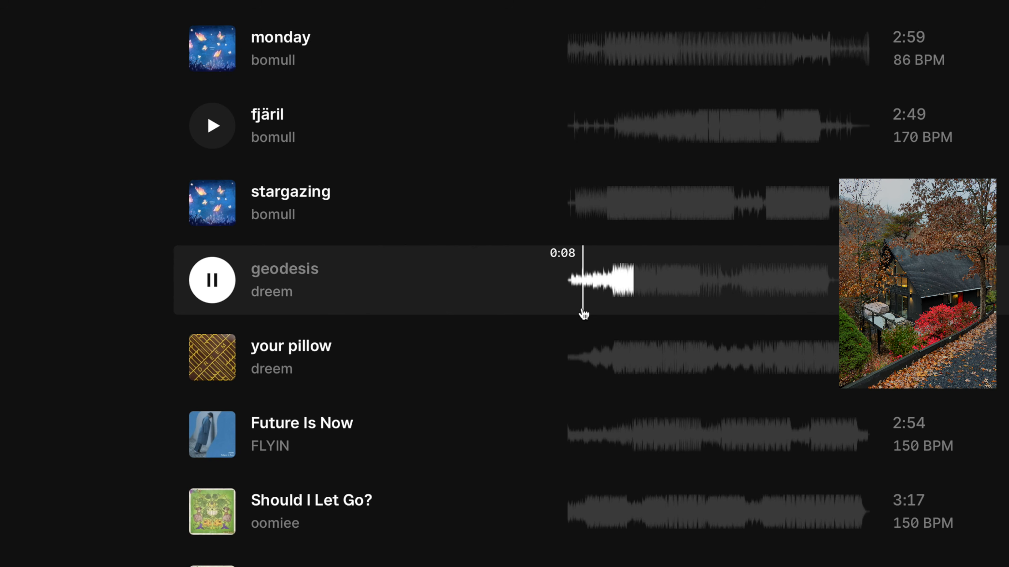
{"action": "left_click", "coordinate": [280, 291]}
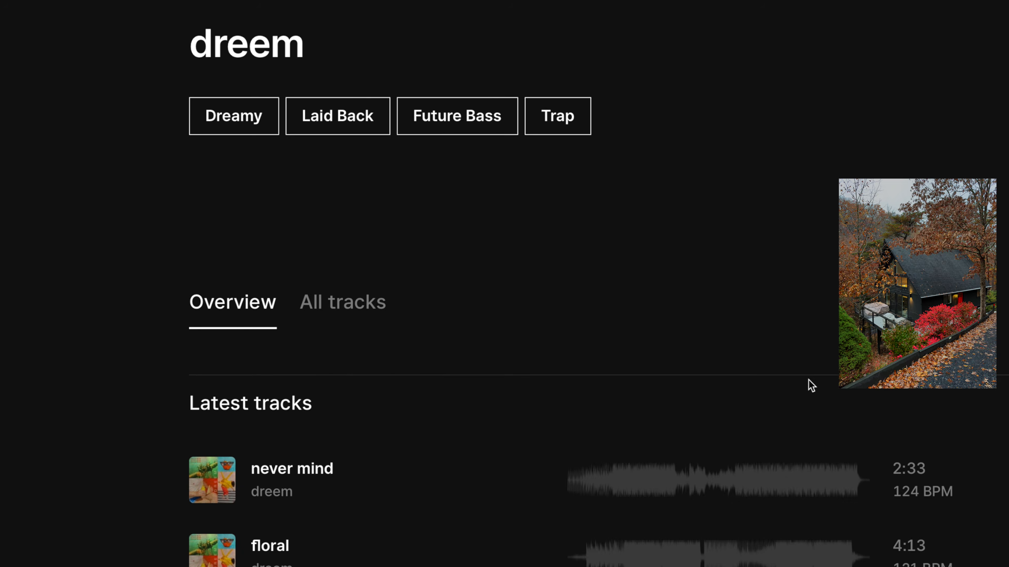
- Look through dreem's latest tracks and releases, and display the list of all the artist's tracks
{"action": "scroll", "coordinate": [496, 293], "scroll_direction": "down", "scroll_amount": 8}
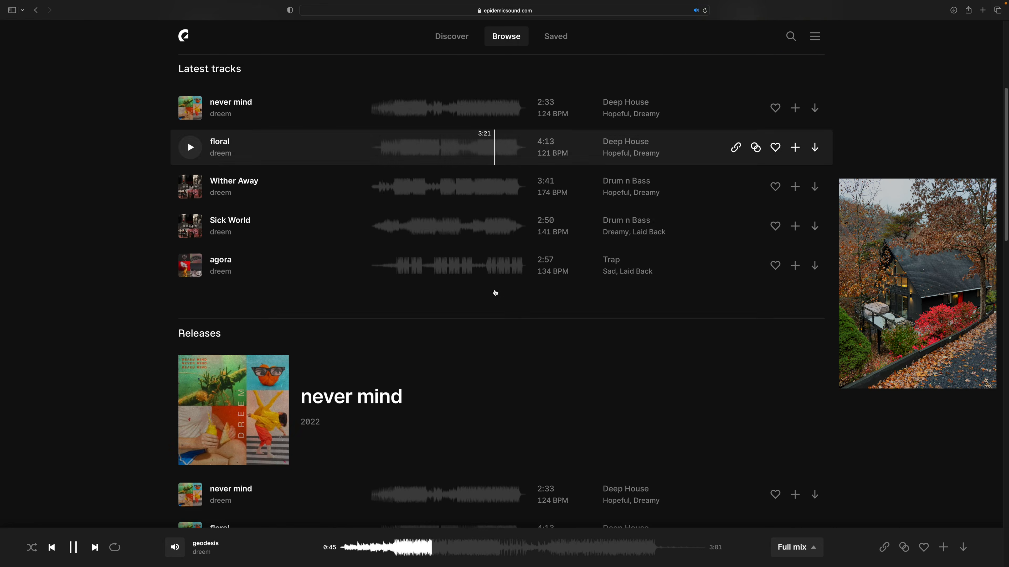
{"action": "scroll", "coordinate": [495, 293], "scroll_direction": "down", "scroll_amount": 8}
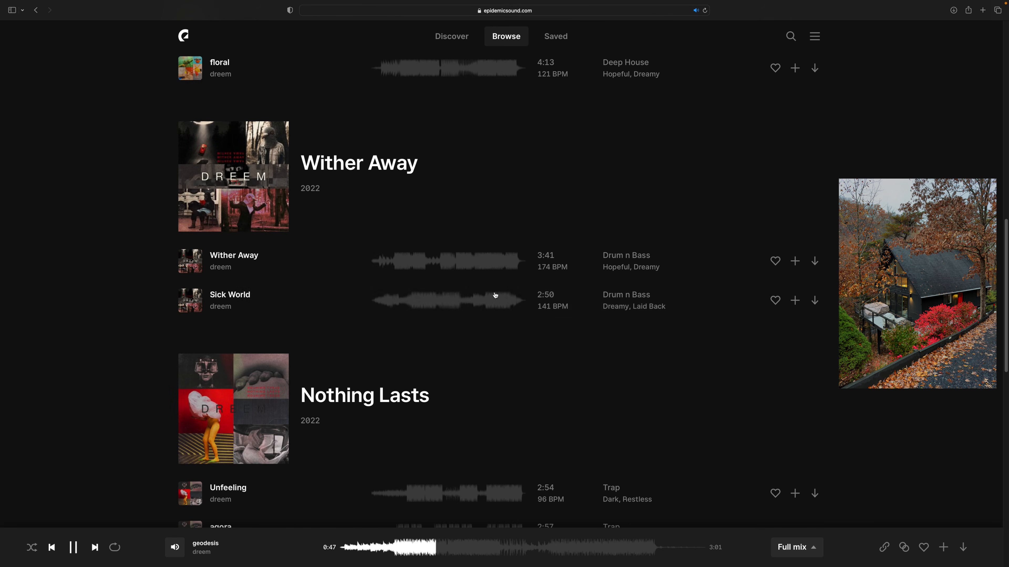
{"action": "scroll", "coordinate": [495, 294], "scroll_direction": "down", "scroll_amount": 5}
{"action": "scroll", "coordinate": [496, 296], "scroll_direction": "down", "scroll_amount": 3}
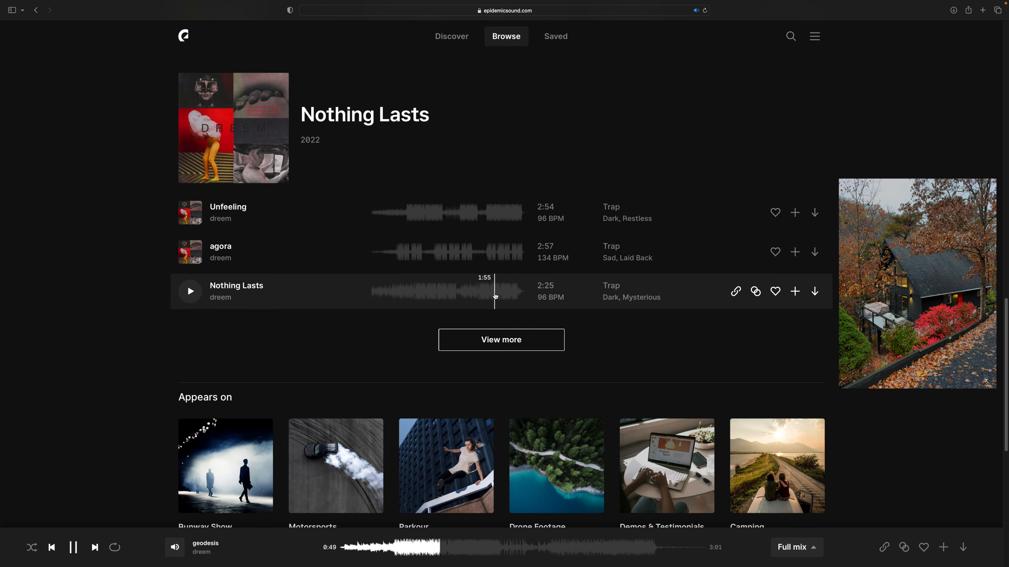
{"action": "scroll", "coordinate": [496, 296], "scroll_direction": "down", "scroll_amount": 5}
{"action": "scroll", "coordinate": [496, 296], "scroll_direction": "down", "scroll_amount": 2}
{"action": "scroll", "coordinate": [496, 296], "scroll_direction": "up", "scroll_amount": 17}
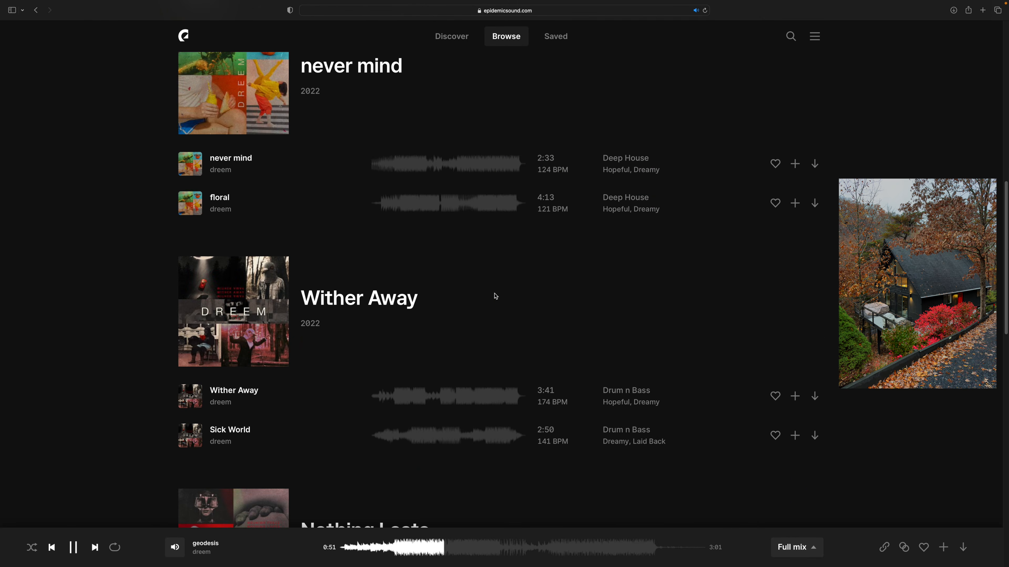
{"action": "scroll", "coordinate": [495, 296], "scroll_direction": "up", "scroll_amount": 10}
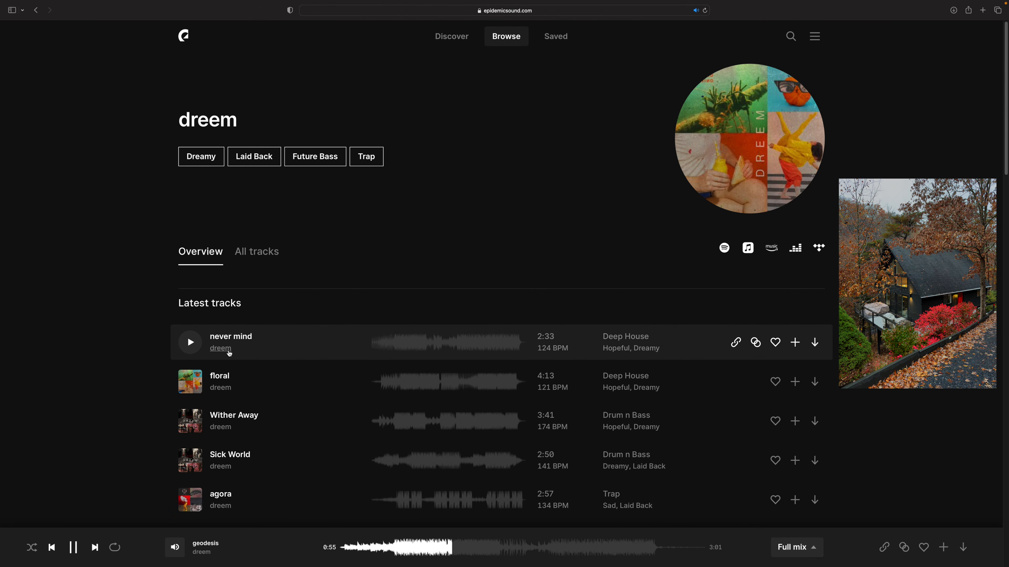
{"action": "left_click", "coordinate": [258, 253]}
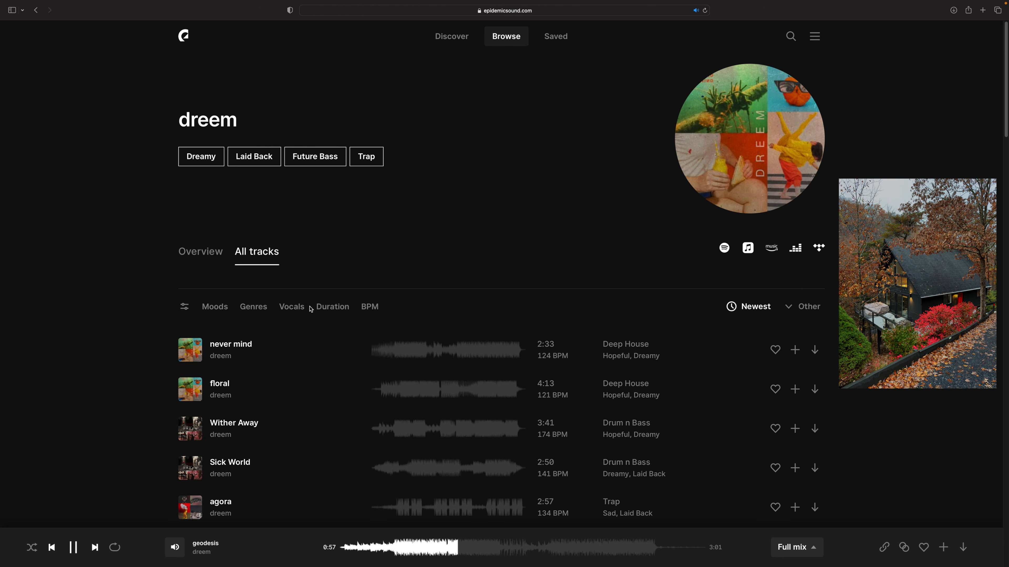
- Look through dreem's full track list and start playing Volatile
{"action": "scroll", "coordinate": [167, 341], "scroll_direction": "down", "scroll_amount": 7}
{"action": "scroll", "coordinate": [170, 351], "scroll_direction": "down", "scroll_amount": 9}
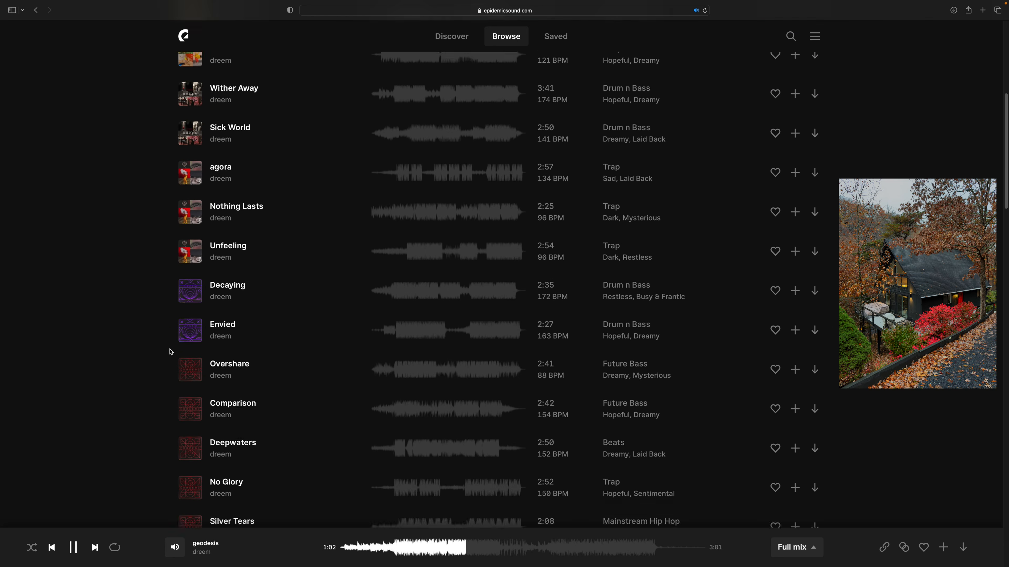
{"action": "scroll", "coordinate": [170, 353], "scroll_direction": "down", "scroll_amount": 6}
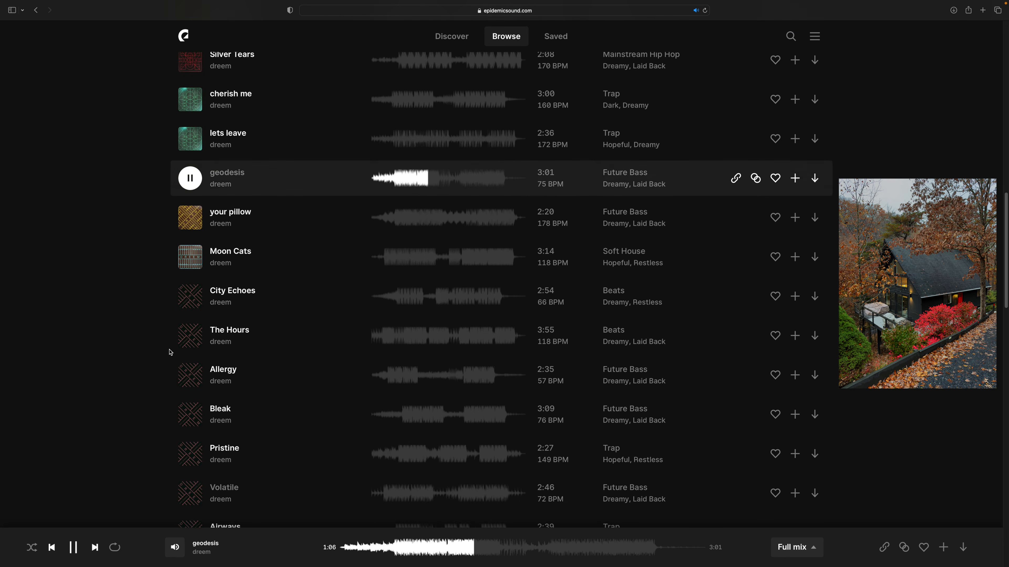
{"action": "left_click", "coordinate": [190, 412]}
{"action": "scroll", "coordinate": [189, 412], "scroll_direction": "down", "scroll_amount": 2}
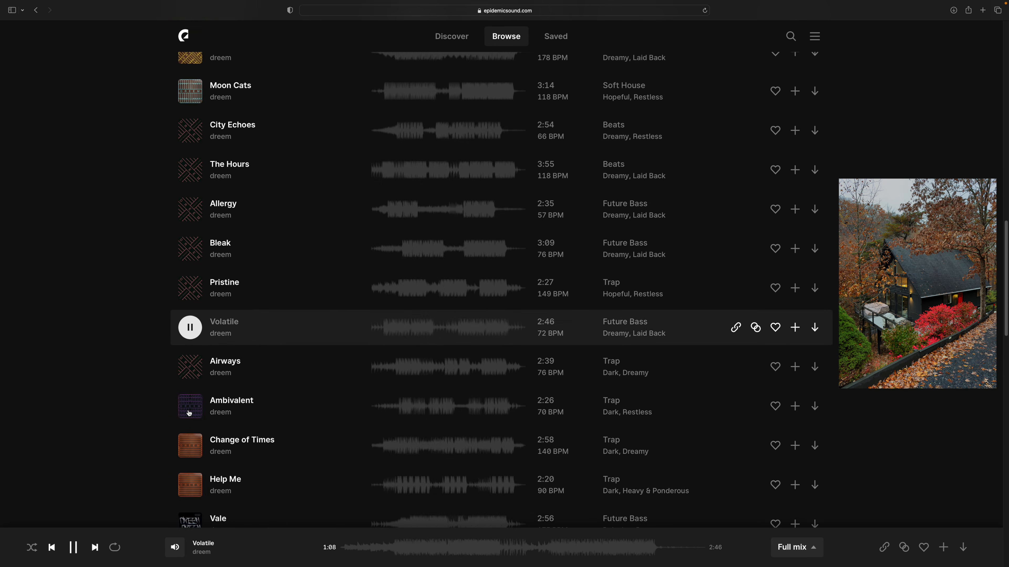
{"action": "scroll", "coordinate": [187, 399], "scroll_direction": "down", "scroll_amount": 2}
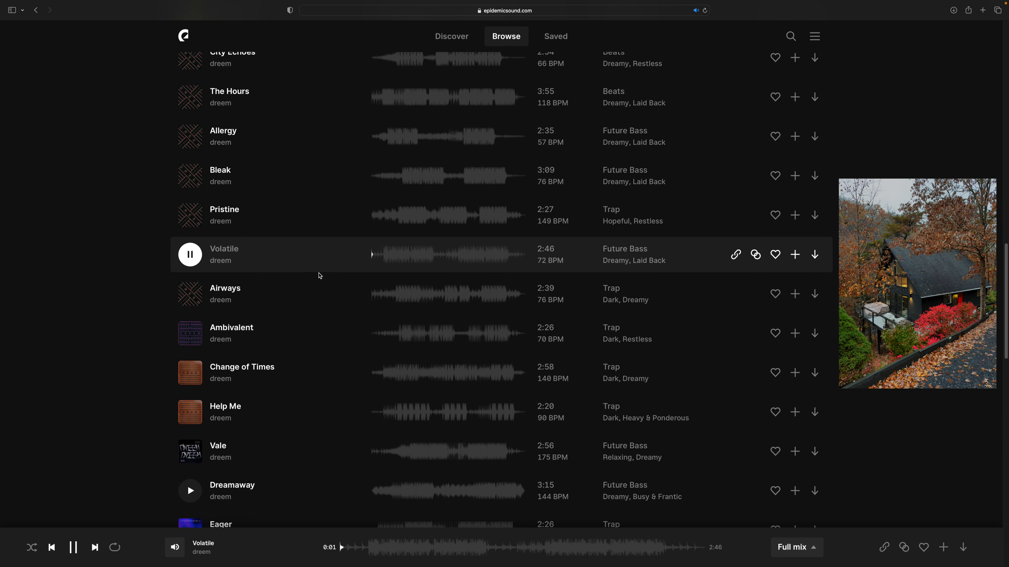
- Preview Volatile from just after its intro and download the track
{"action": "left_click", "coordinate": [383, 260]}
{"action": "left_click", "coordinate": [815, 255]}
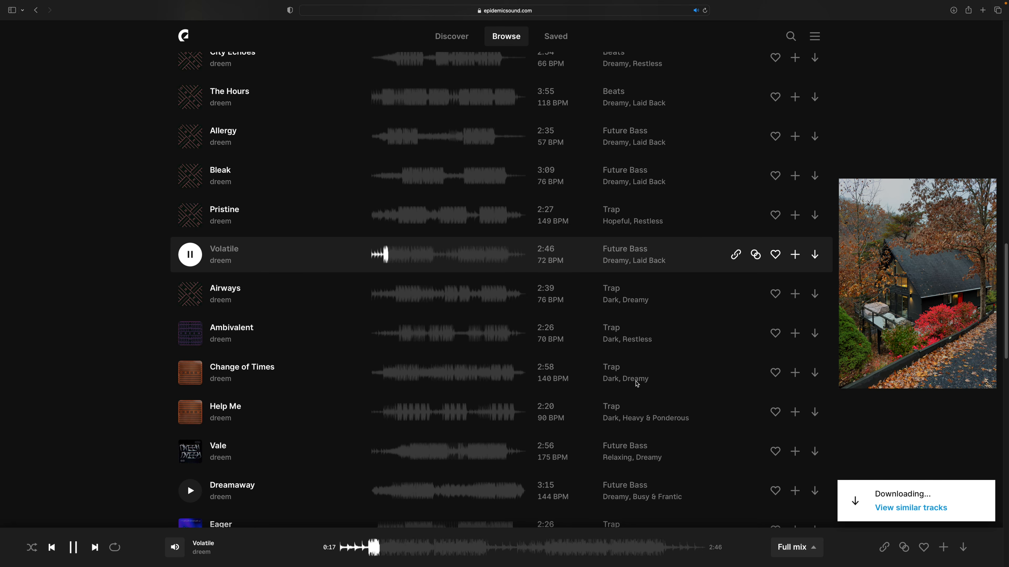
{"action": "left_click", "coordinate": [813, 255]}
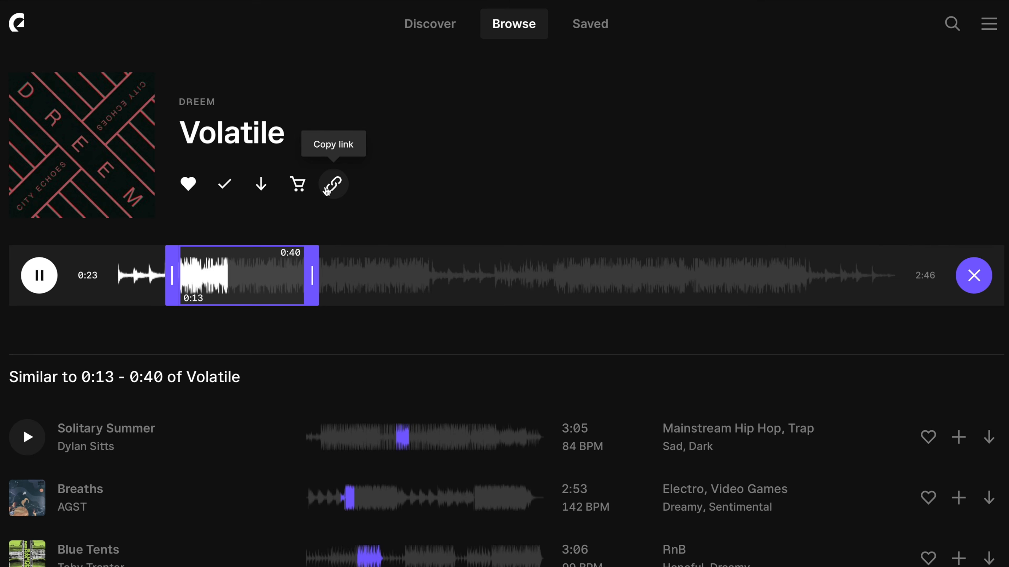
- Add Volatile to the Real Estate Videos playlist, allowing the duplicate track
{"action": "left_click", "coordinate": [225, 185]}
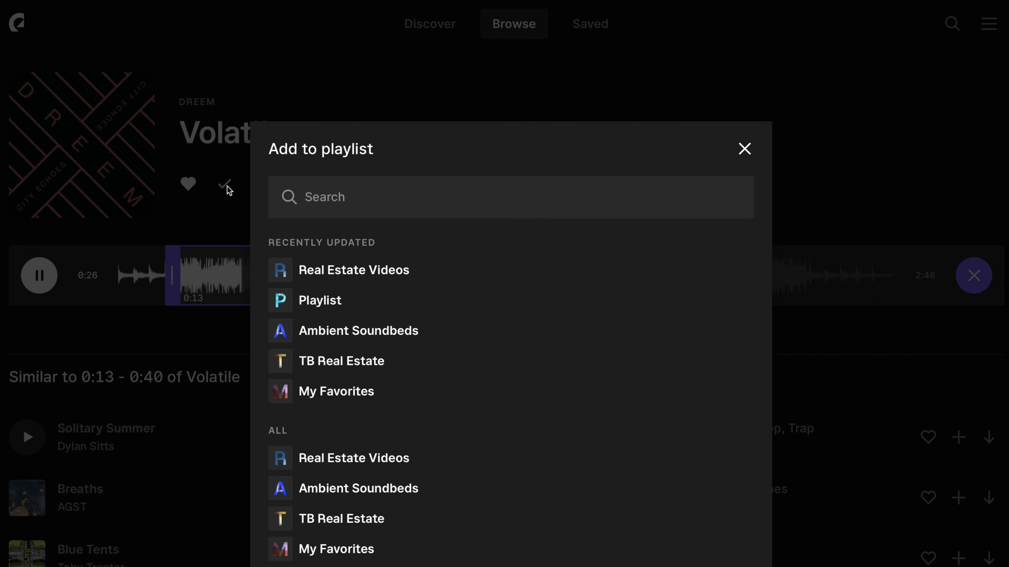
{"action": "left_click", "coordinate": [351, 270]}
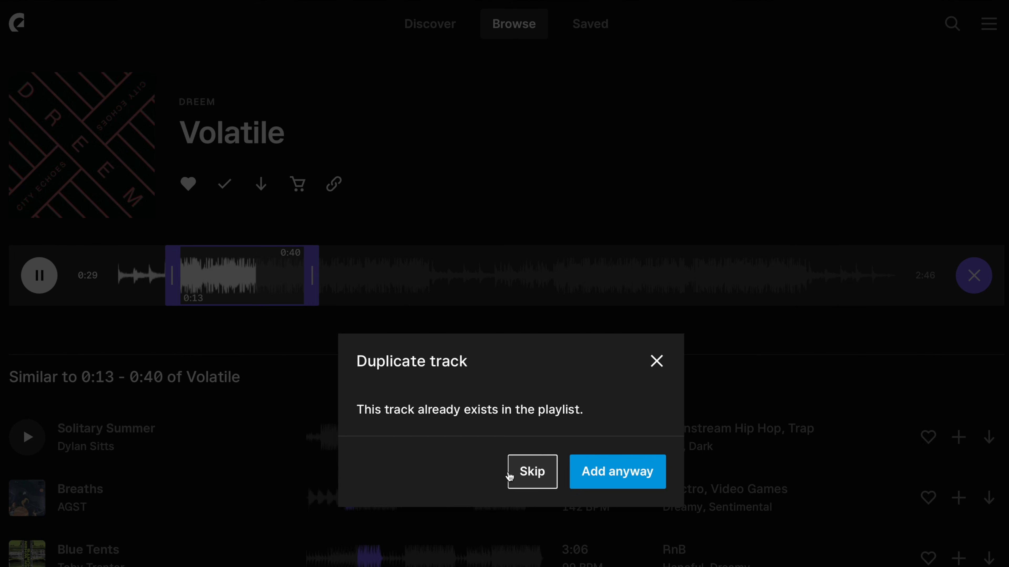
{"action": "left_click", "coordinate": [616, 474]}
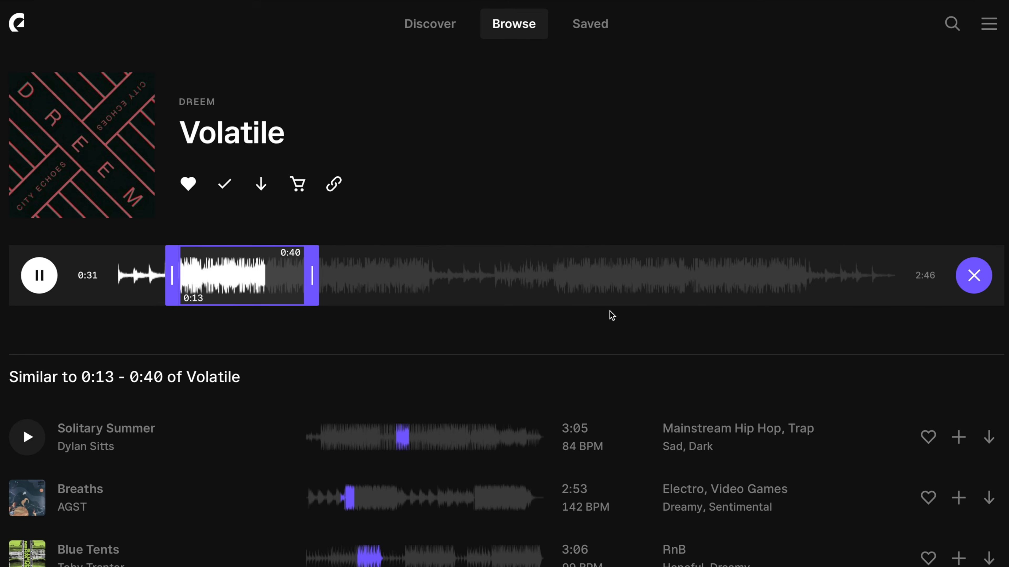
- Open the saved Real Estate Videos playlist and send a collaborator invite to the client's e-mail address
{"action": "left_click", "coordinate": [588, 24]}
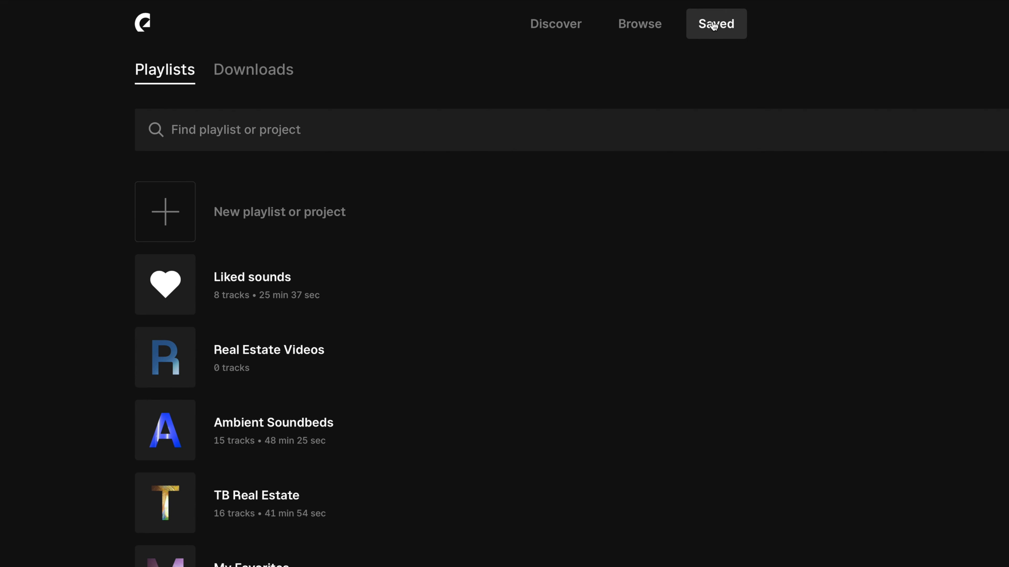
{"action": "left_click", "coordinate": [257, 350]}
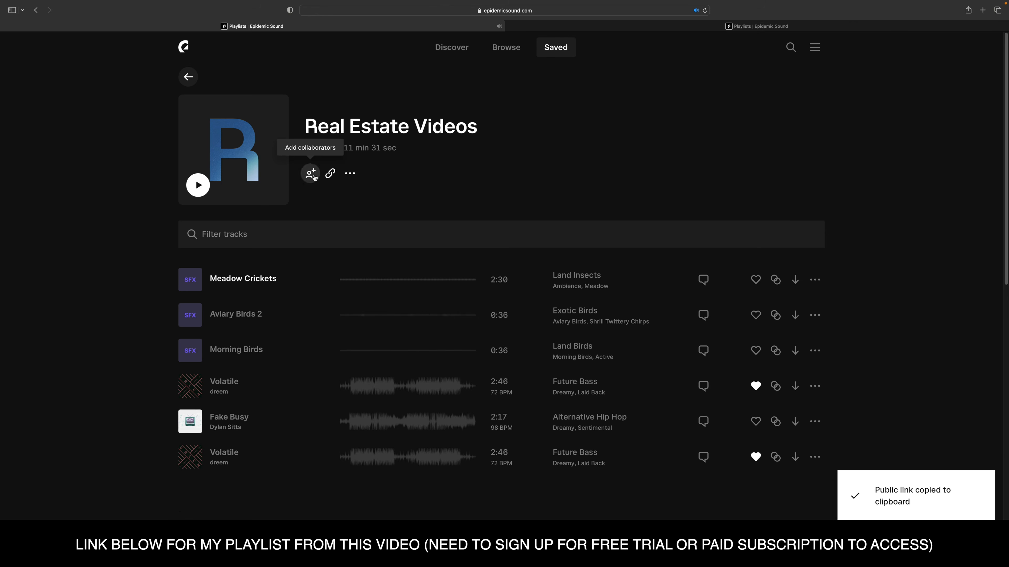
{"action": "left_click", "coordinate": [338, 218]}
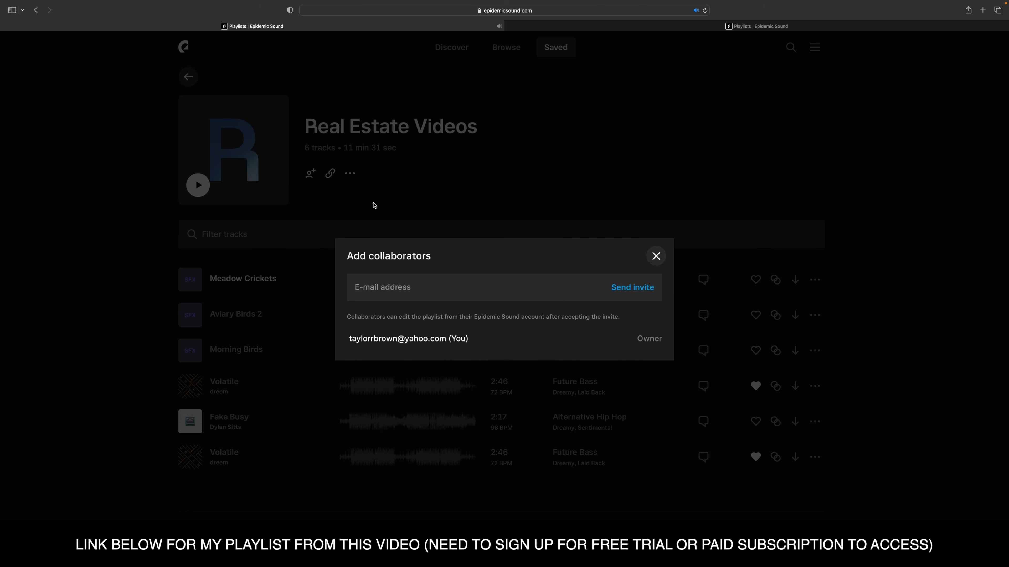
{"action": "left_click", "coordinate": [418, 288]}
{"action": "type", "text": "client@gmail.com"}
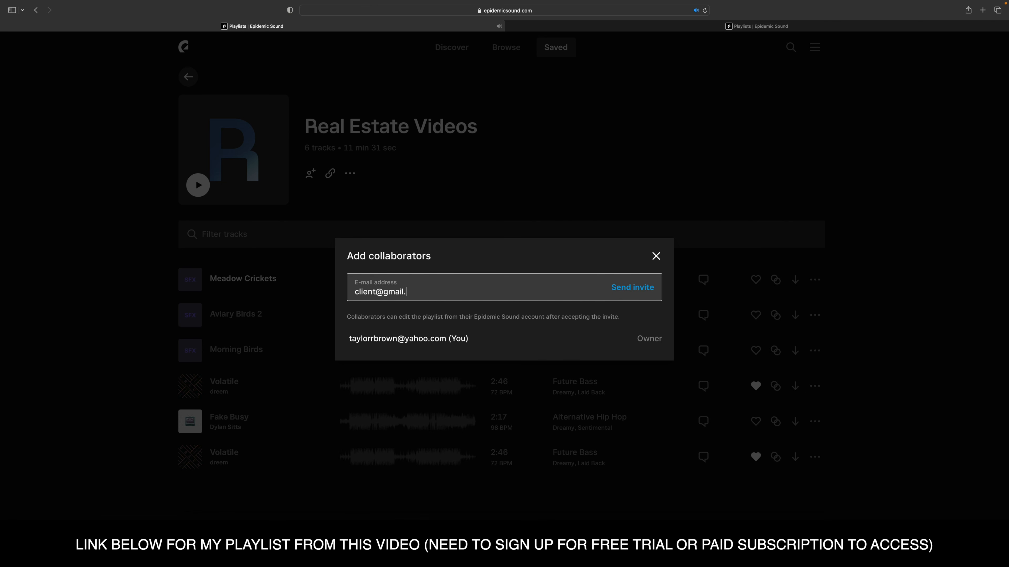
{"action": "left_click", "coordinate": [630, 294]}
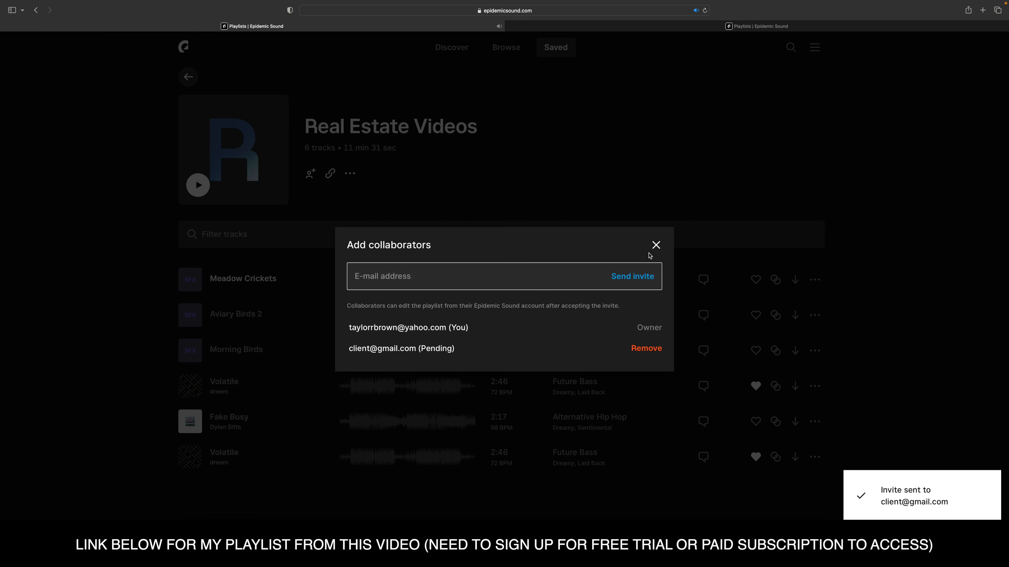
{"action": "left_click", "coordinate": [655, 246]}
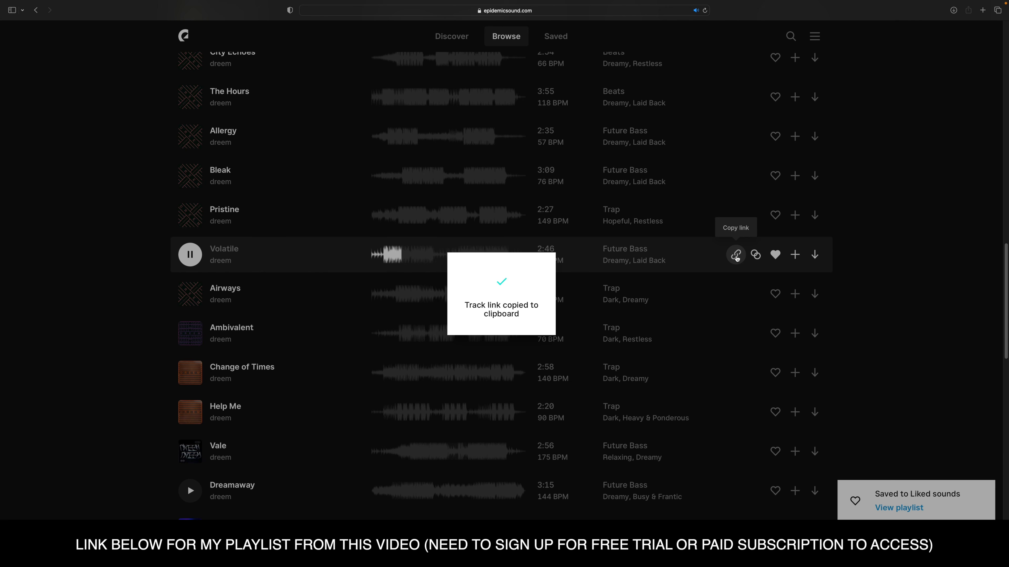
- Find tracks similar to Volatile, limiting the comparison to its segment from about 0:13 to 0:39
{"action": "left_click", "coordinate": [756, 256]}
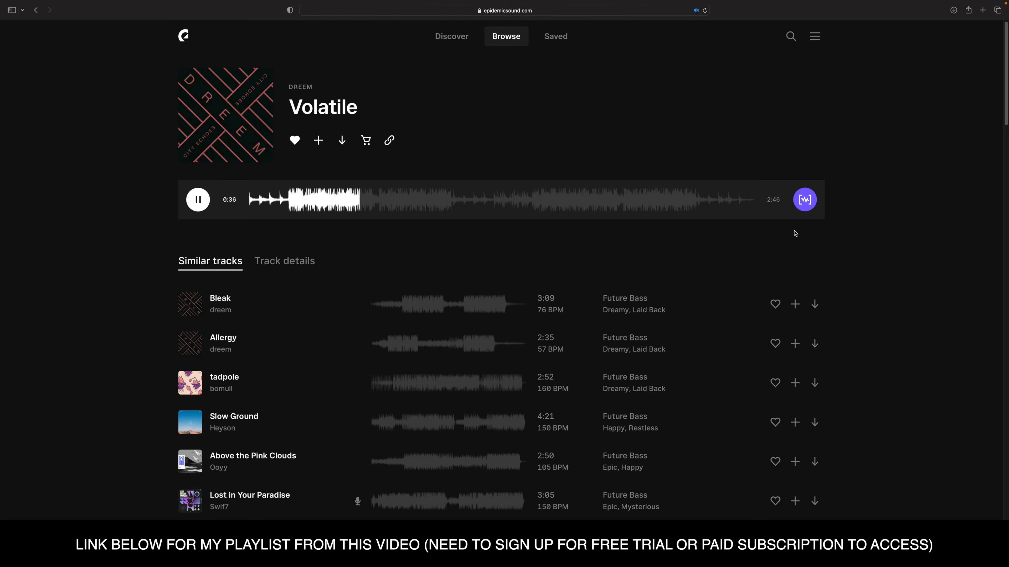
{"action": "left_click", "coordinate": [805, 200]}
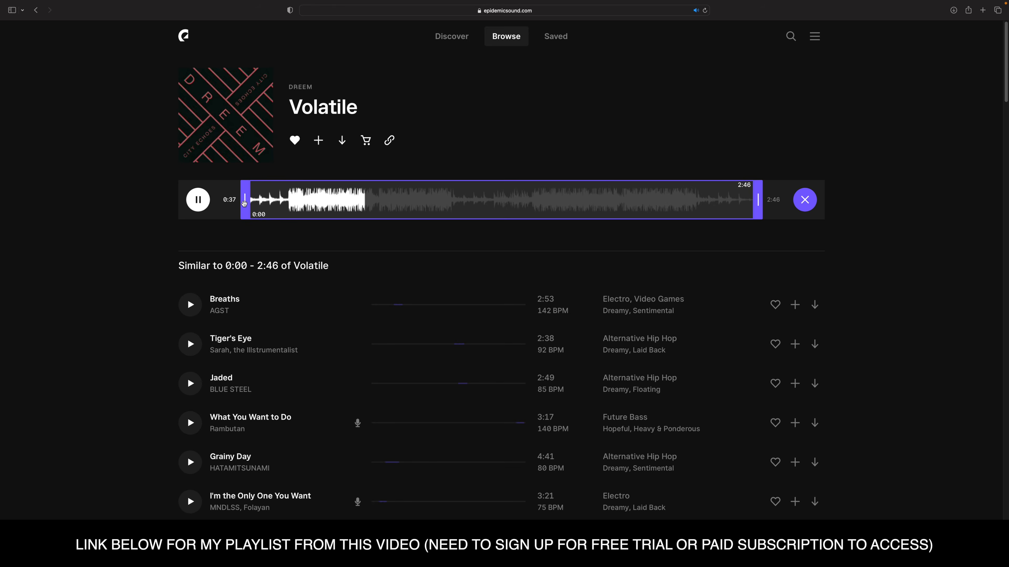
{"action": "left_click_drag", "start_coordinate": [245, 199], "coordinate": [284, 205]}
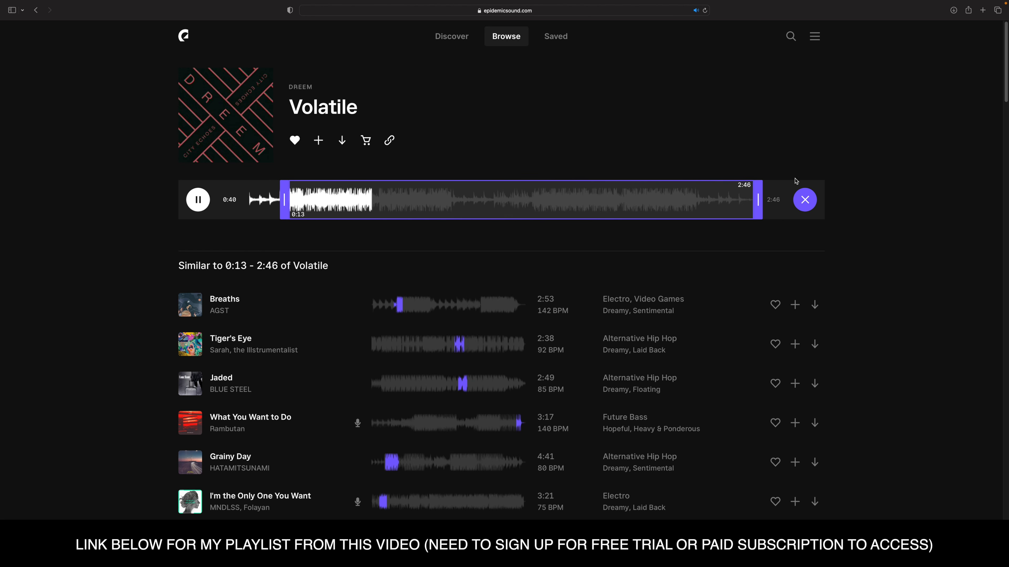
{"action": "left_click_drag", "start_coordinate": [766, 202], "coordinate": [371, 221]}
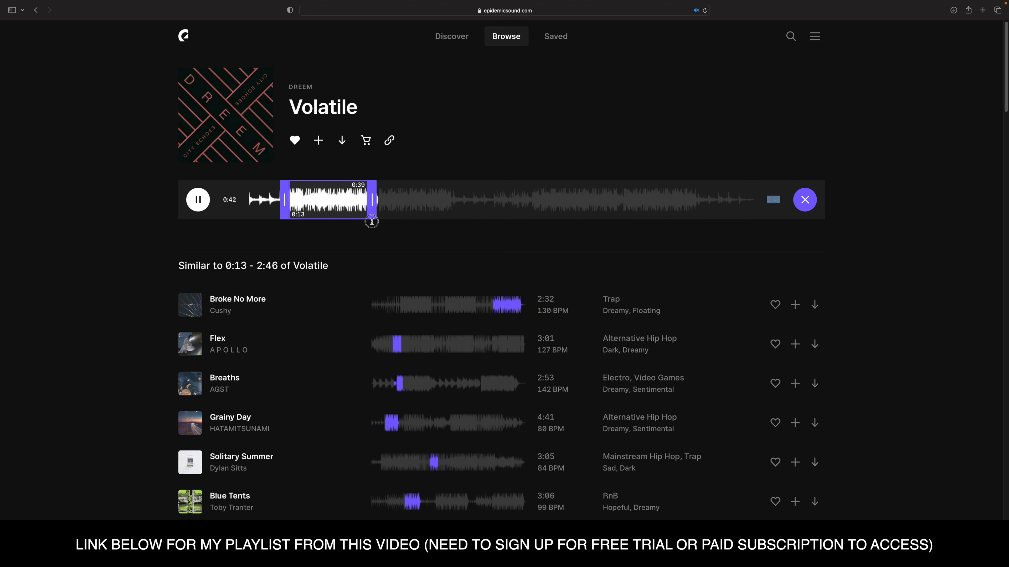
- Preview Breaths by AGST among the similar tracks and shift the start of Volatile's comparison segment to about 0:14
{"action": "scroll", "coordinate": [833, 286], "scroll_direction": "down", "scroll_amount": 5}
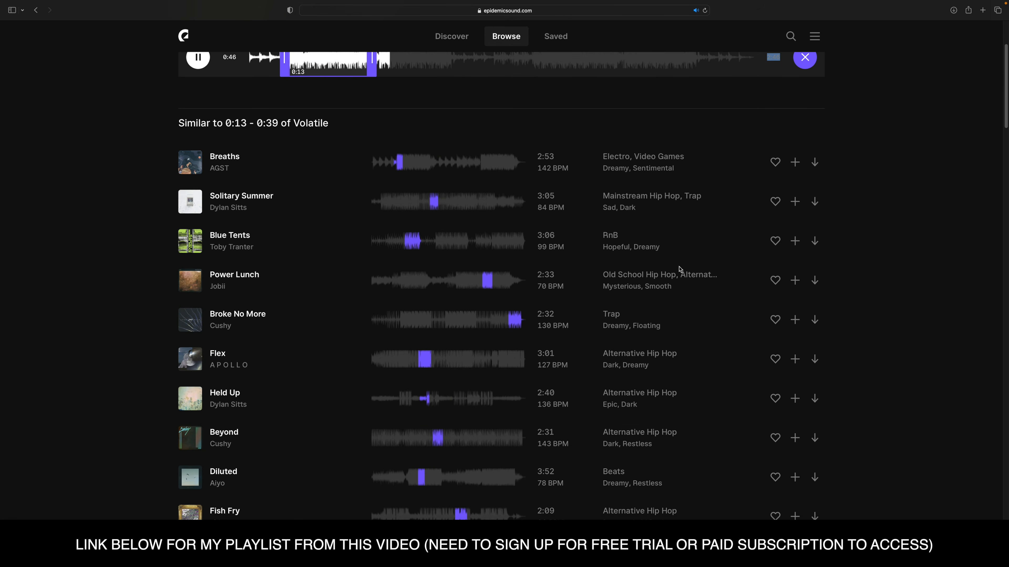
{"action": "left_click", "coordinate": [192, 165]}
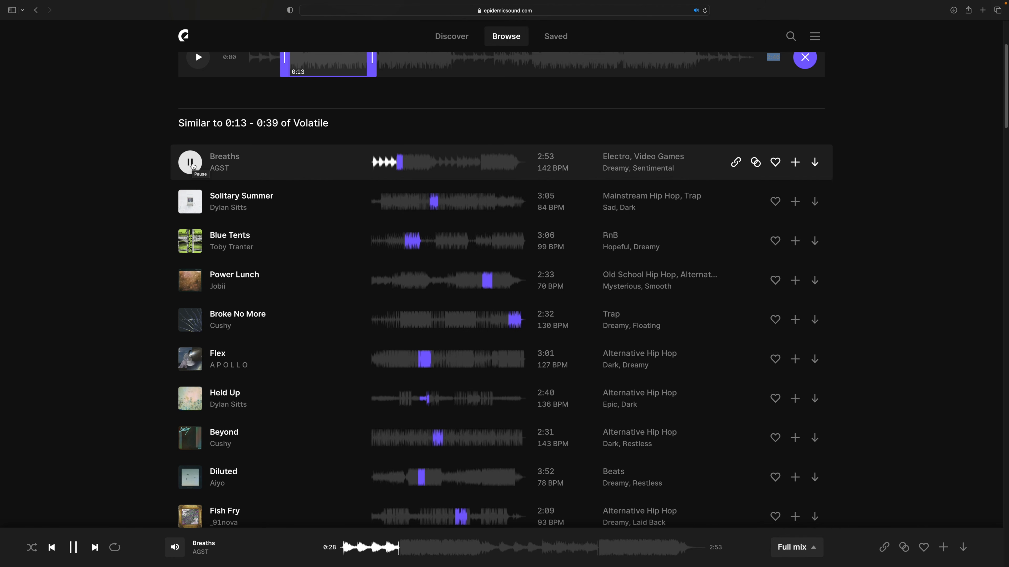
{"action": "scroll", "coordinate": [193, 166], "scroll_direction": "up", "scroll_amount": 3}
{"action": "left_click_drag", "start_coordinate": [283, 163], "coordinate": [287, 164]}
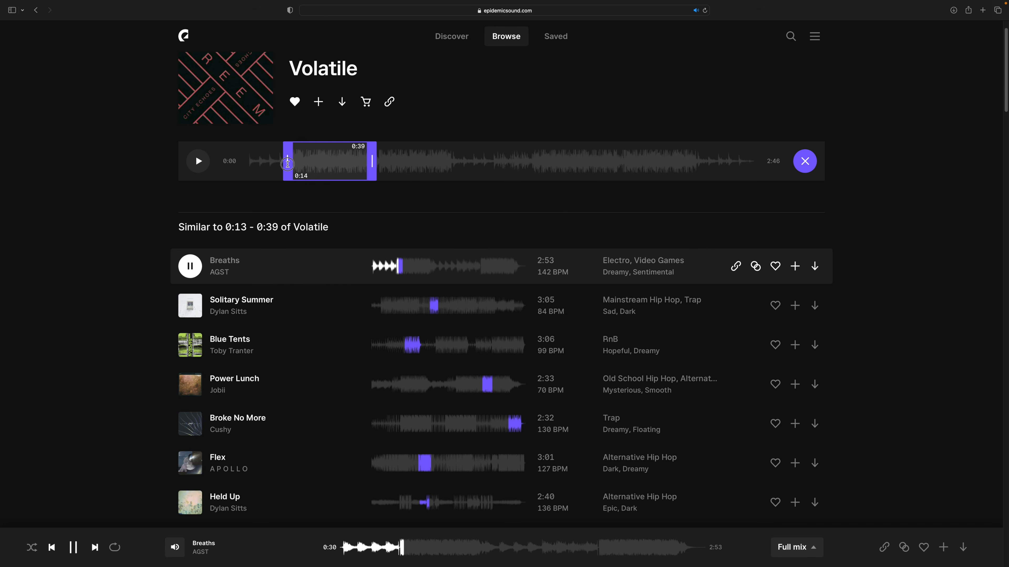
{"action": "scroll", "coordinate": [246, 257], "scroll_direction": "down", "scroll_amount": 2}
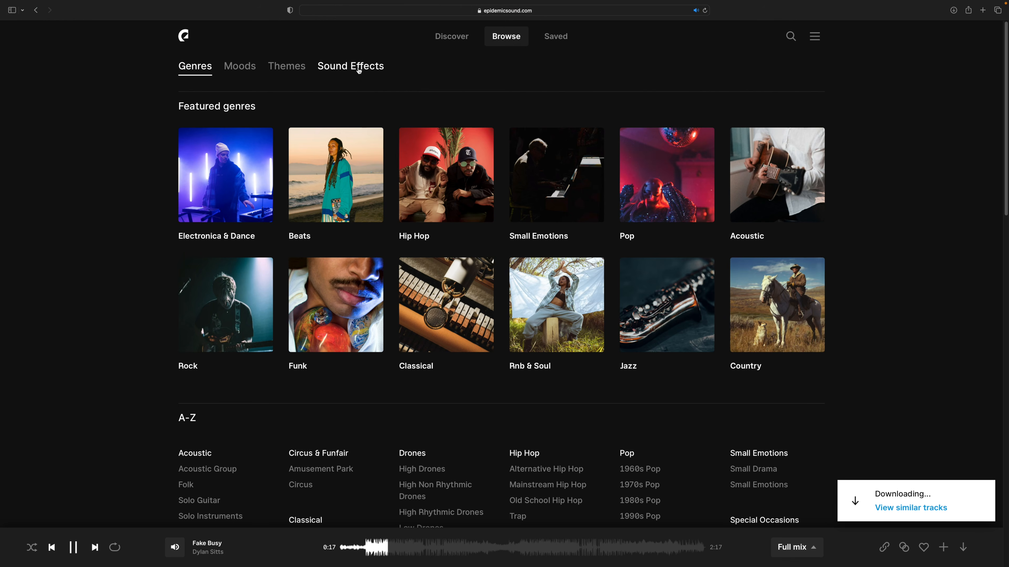
- Switch to sound effects and repeat the earlier WHOOSH search from the search history
{"action": "left_click", "coordinate": [359, 71]}
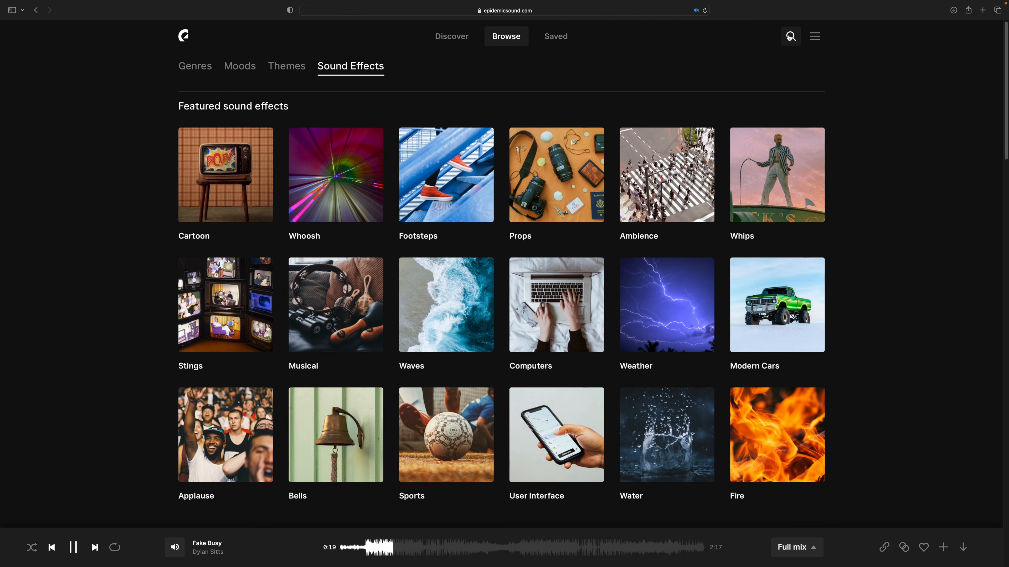
{"action": "left_click", "coordinate": [790, 36]}
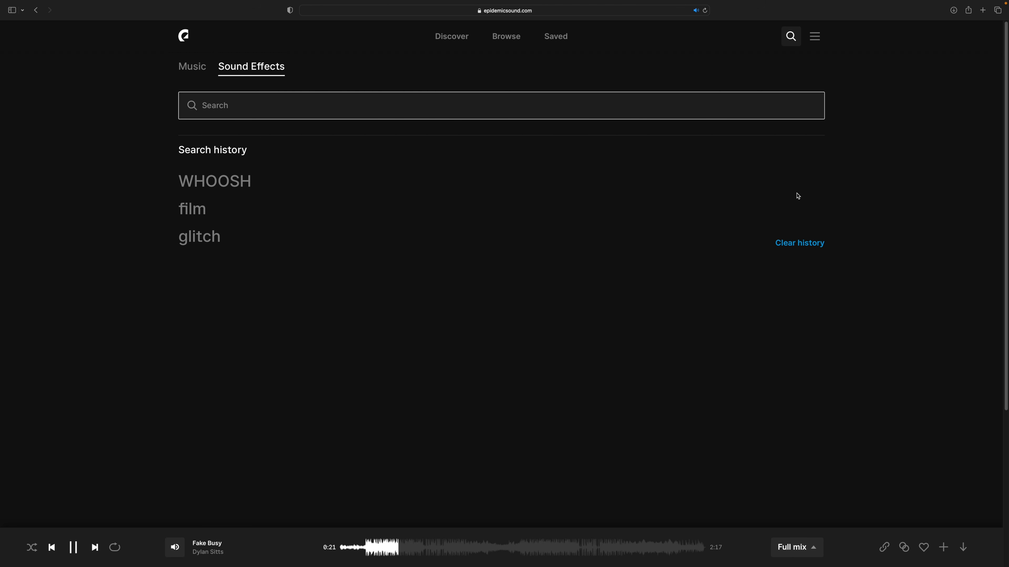
{"action": "left_click", "coordinate": [243, 179]}
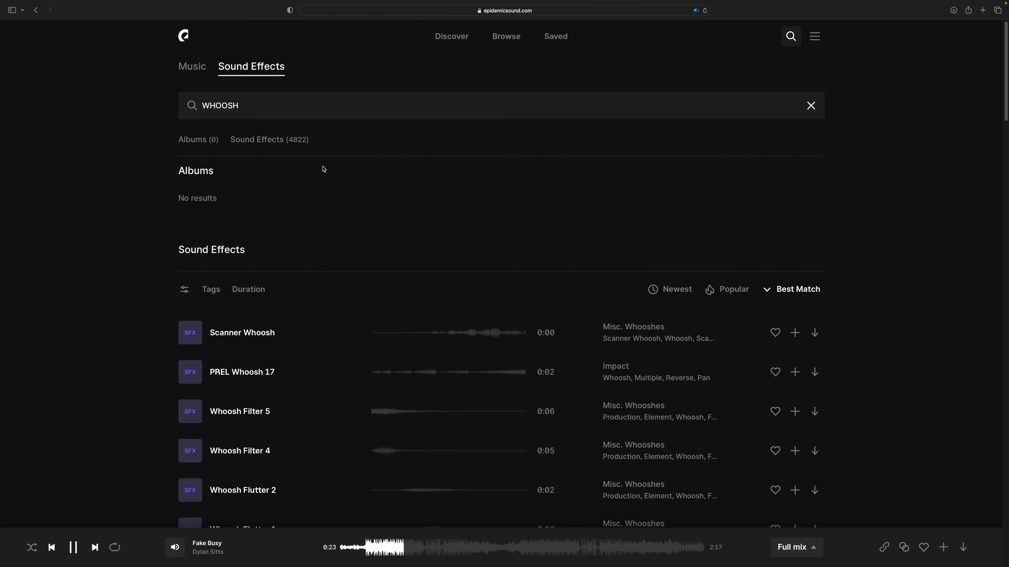
- Preview the sound effects Scanner Whoosh and PREL Whoosh 17
{"action": "scroll", "coordinate": [326, 168], "scroll_direction": "down", "scroll_amount": 3}
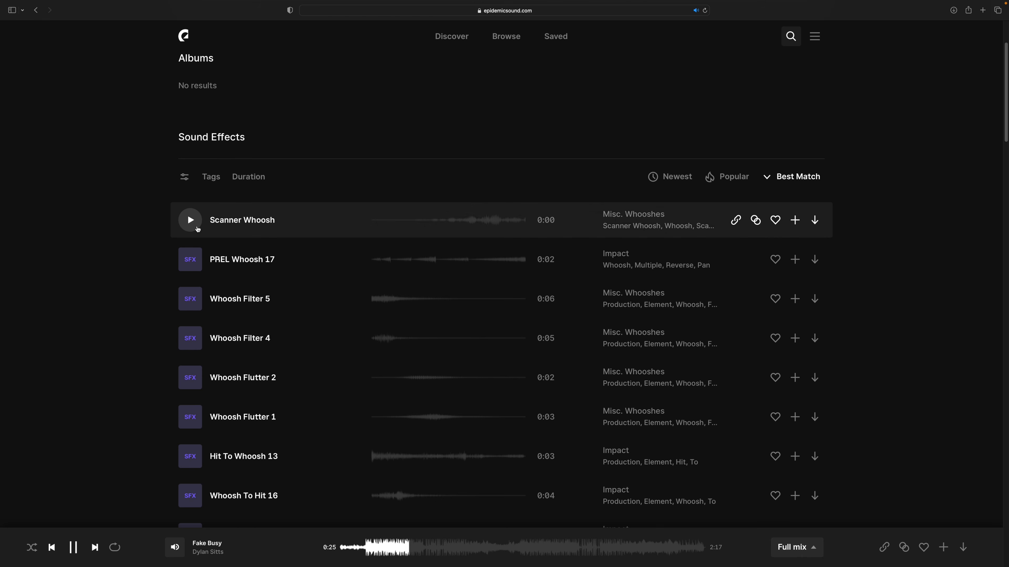
{"action": "left_click", "coordinate": [194, 226]}
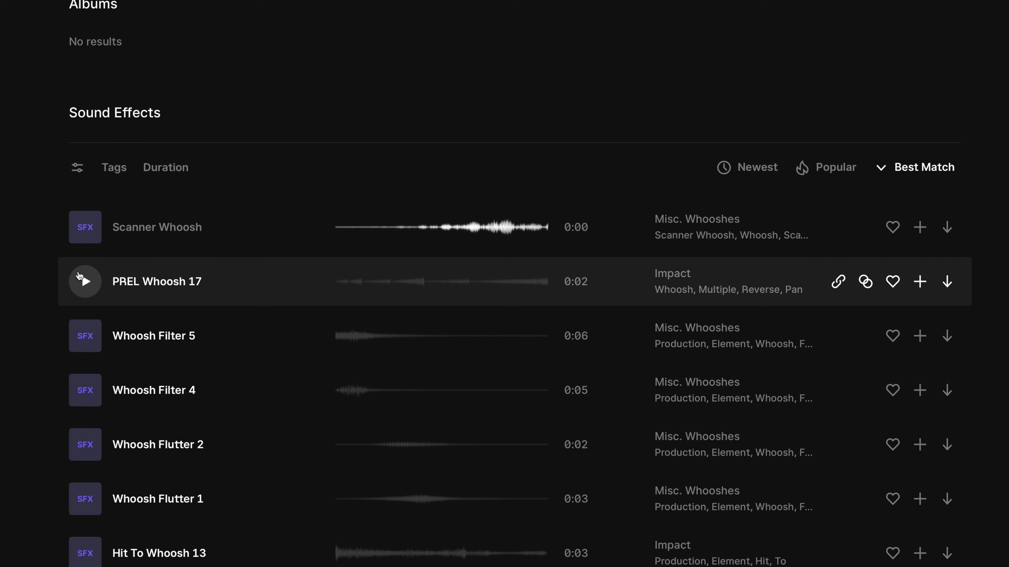
{"action": "left_click", "coordinate": [86, 282]}
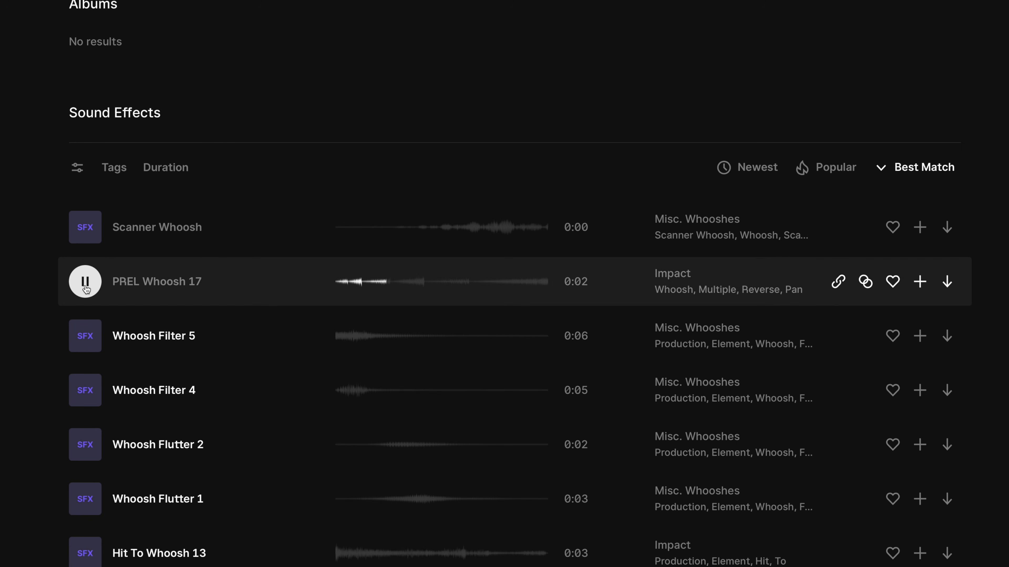
- Look through more whoosh sound effects, previewing Whoosh Flutter 1 and Industrial Whoosh 2
{"action": "scroll", "coordinate": [86, 288], "scroll_direction": "down", "scroll_amount": 1}
{"action": "scroll", "coordinate": [89, 283], "scroll_direction": "down", "scroll_amount": 3}
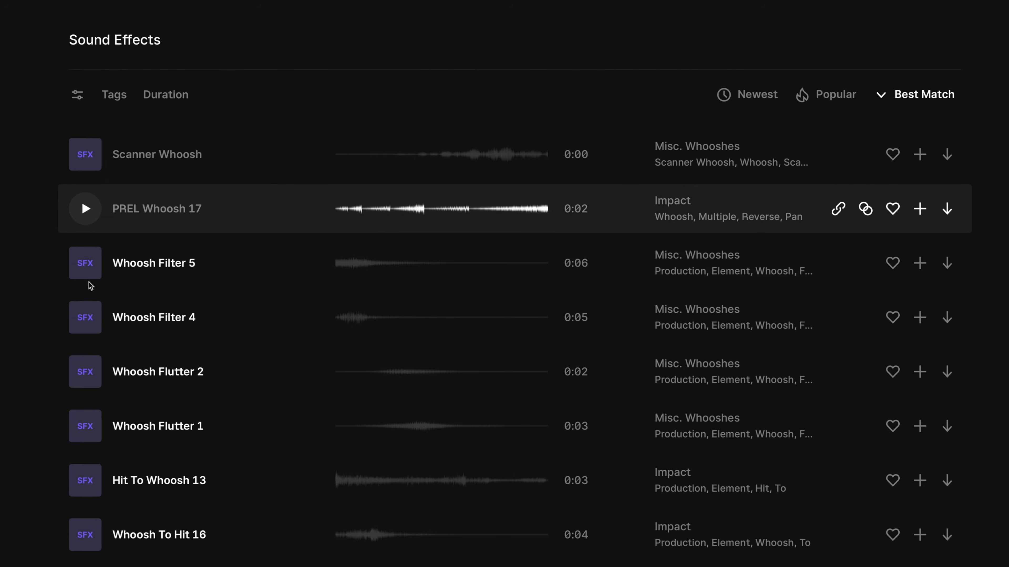
{"action": "scroll", "coordinate": [89, 285], "scroll_direction": "down", "scroll_amount": 3}
{"action": "scroll", "coordinate": [89, 283], "scroll_direction": "down", "scroll_amount": 8}
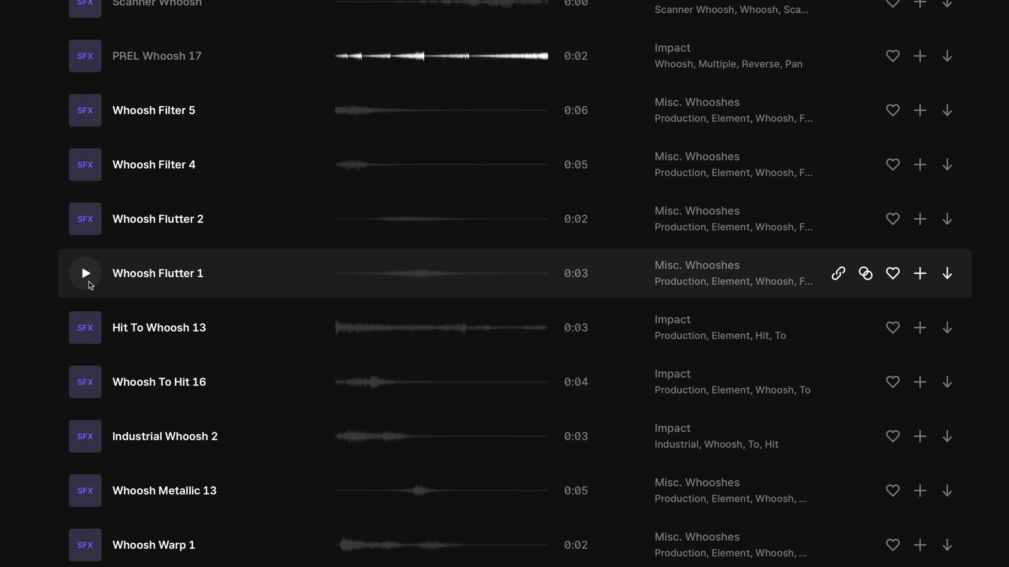
{"action": "scroll", "coordinate": [89, 282], "scroll_direction": "down", "scroll_amount": 2}
{"action": "scroll", "coordinate": [89, 280], "scroll_direction": "up", "scroll_amount": 10}
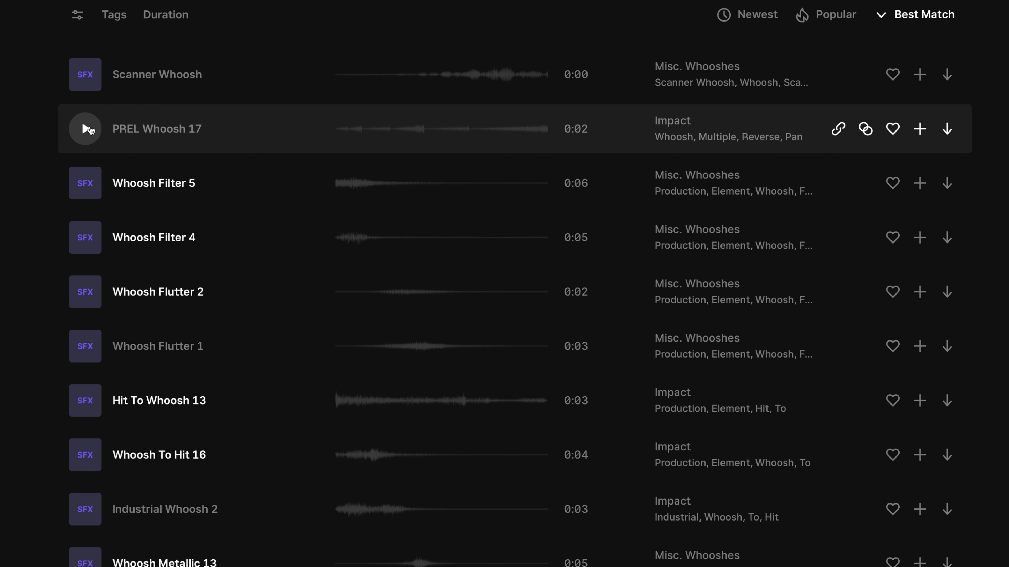
{"action": "scroll", "coordinate": [89, 134], "scroll_direction": "down", "scroll_amount": 3}
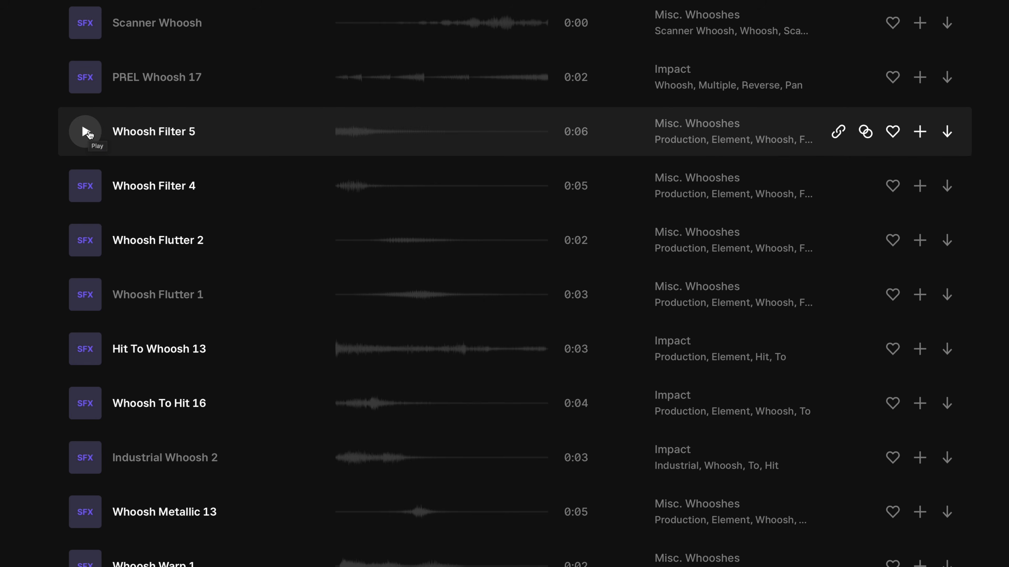
- Sort the whoosh sound effects by popularity and bring the first ones into view
{"action": "scroll", "coordinate": [86, 133], "scroll_direction": "up", "scroll_amount": 10}
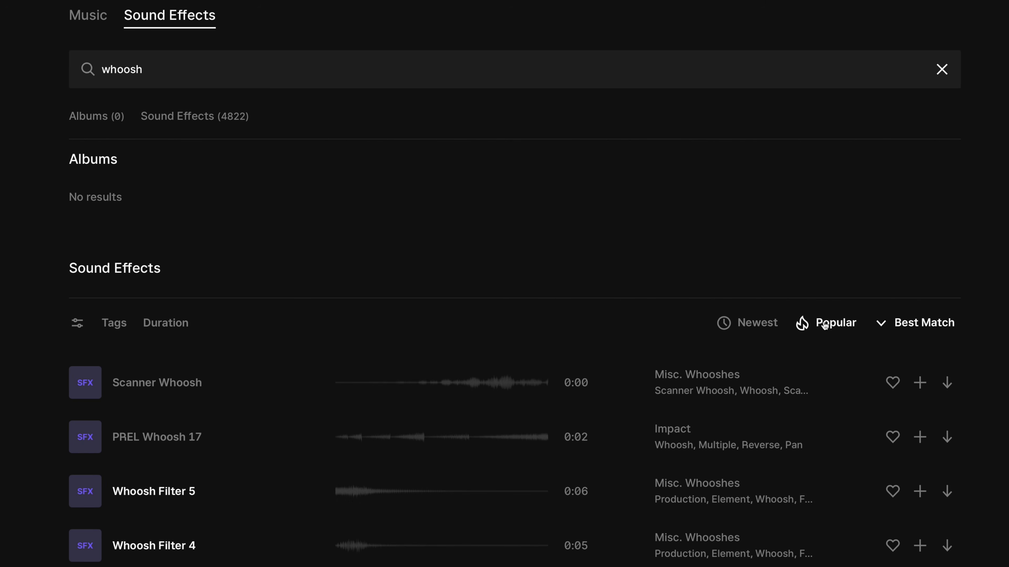
{"action": "left_click", "coordinate": [815, 324]}
{"action": "scroll", "coordinate": [822, 326], "scroll_direction": "down", "scroll_amount": 3}
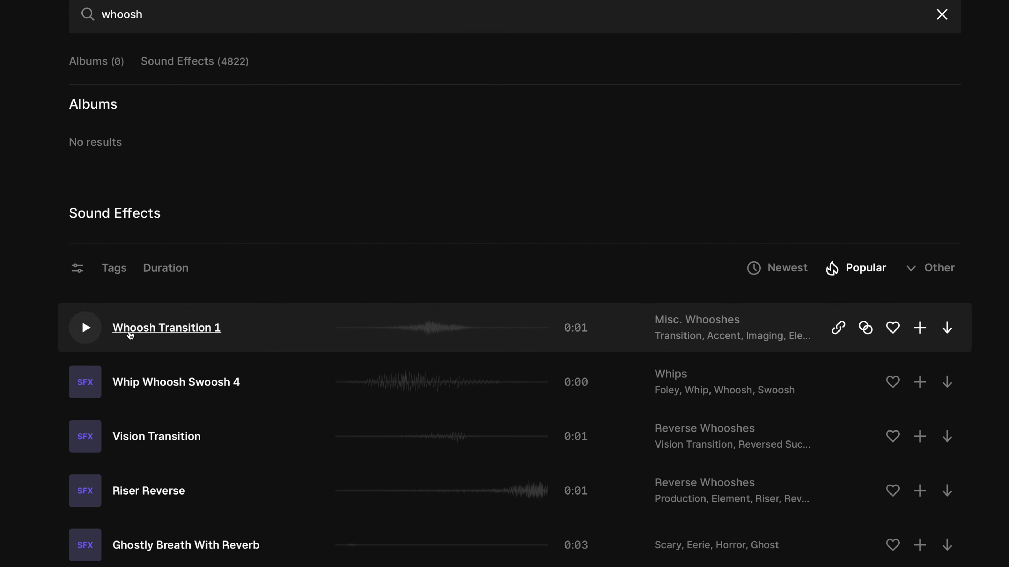
- Preview the sound effects Whoosh Transition 1 and Whip Whoosh Swoosh 4, and download Whoosh Transition 1
{"action": "left_click", "coordinate": [95, 331]}
{"action": "scroll", "coordinate": [96, 332], "scroll_direction": "down", "scroll_amount": 5}
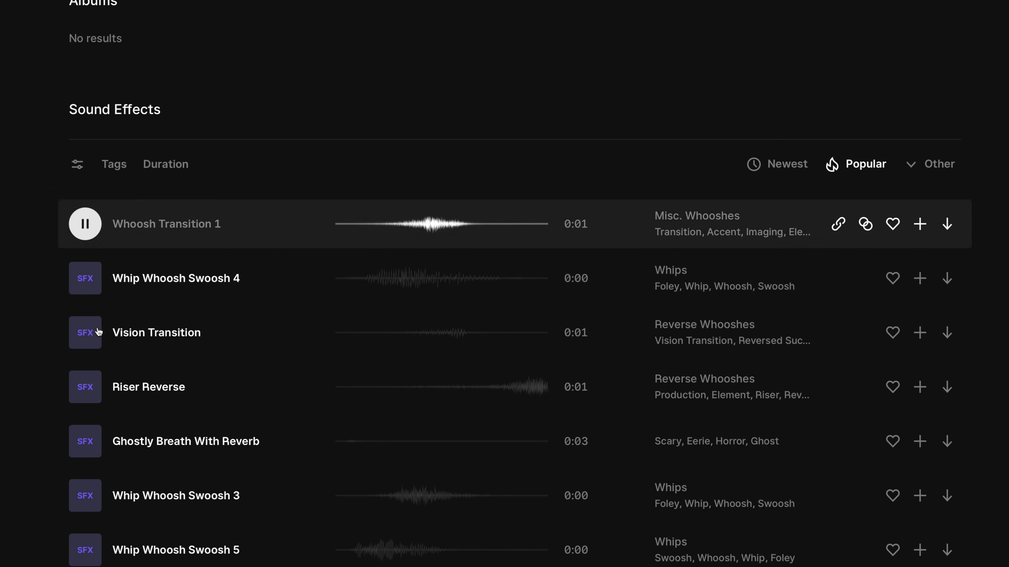
{"action": "left_click", "coordinate": [88, 289]}
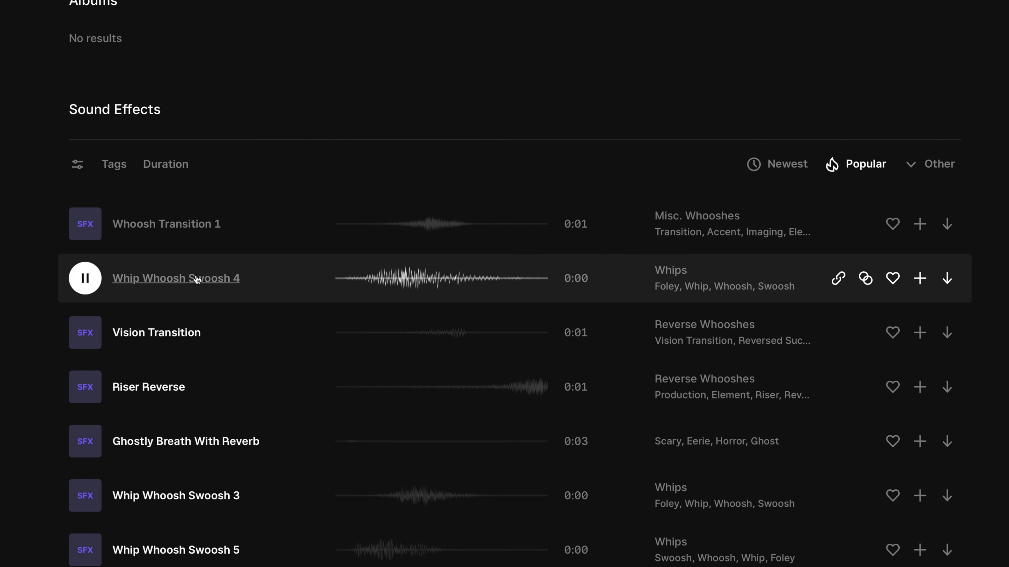
{"action": "left_click", "coordinate": [944, 229]}
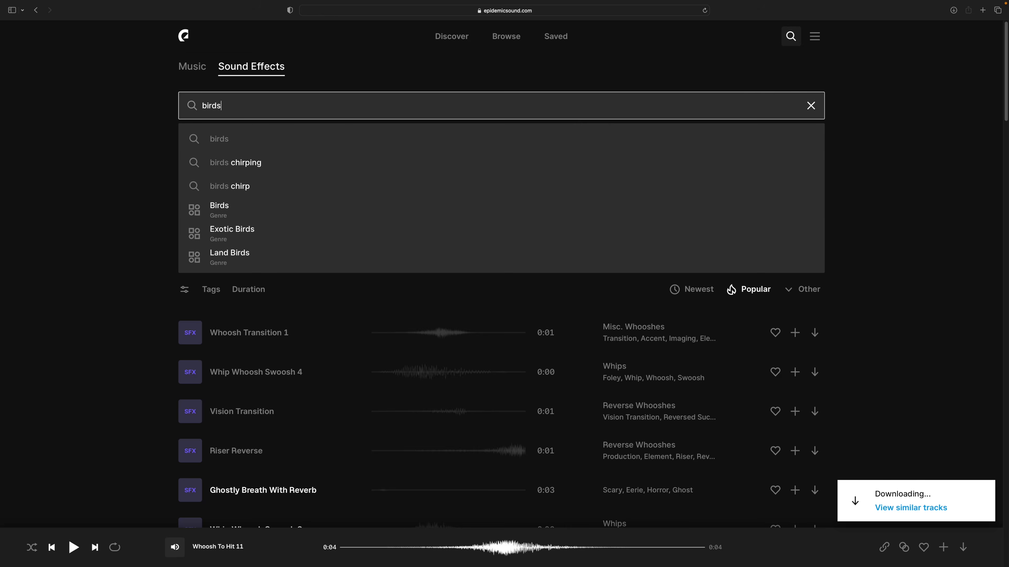
- Search the sound effects for birds and preview Sonoma Birds
{"action": "key", "text": "Return"}
{"action": "scroll", "coordinate": [406, 248], "scroll_direction": "down", "scroll_amount": 3}
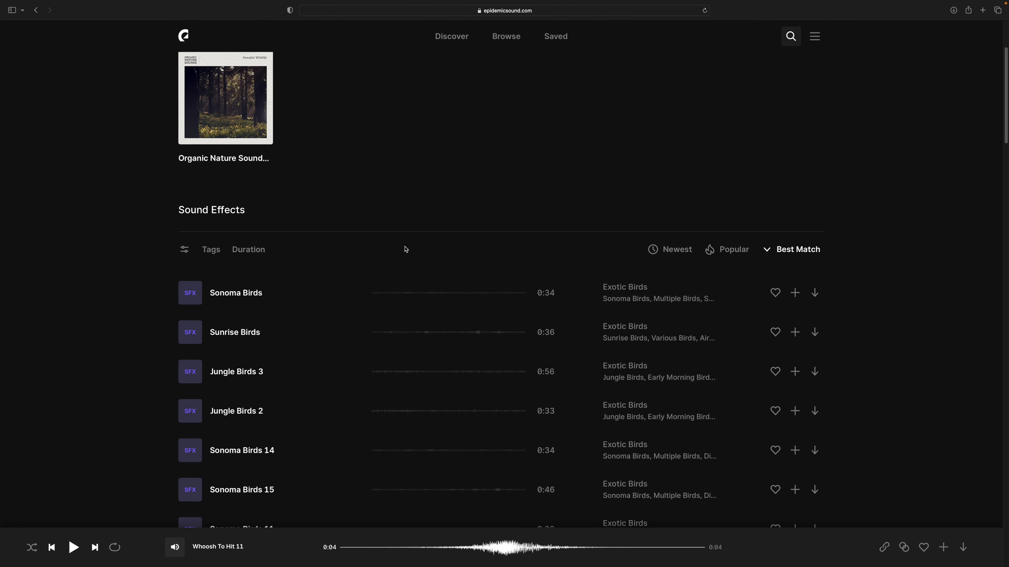
{"action": "left_click", "coordinate": [191, 294]}
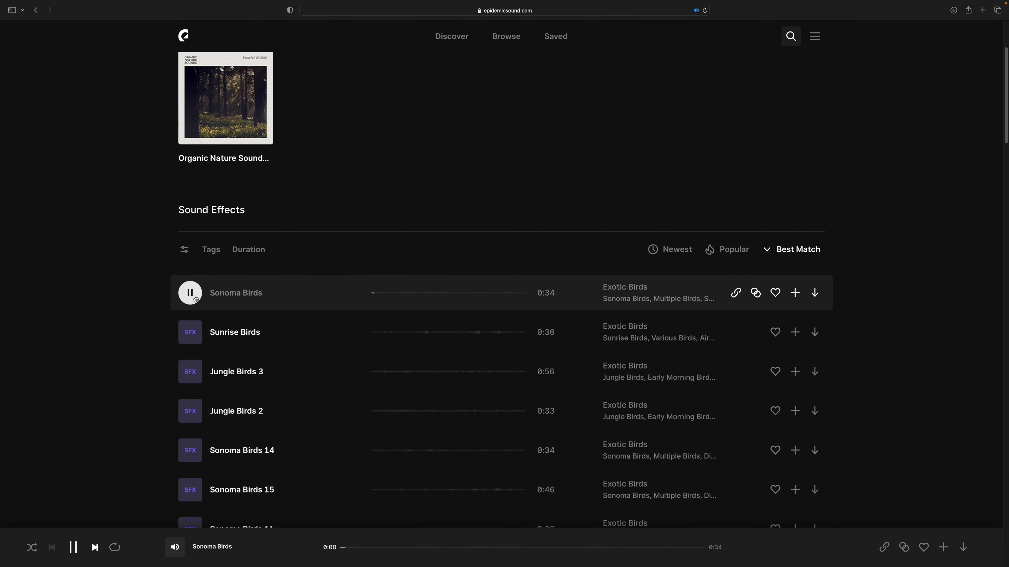
- Find the enchanted forest bird ambiences and preview Amb Enchanted Forest, skipping to a point near its end
{"action": "scroll", "coordinate": [195, 299], "scroll_direction": "down", "scroll_amount": 2}
{"action": "left_click", "coordinate": [194, 360]}
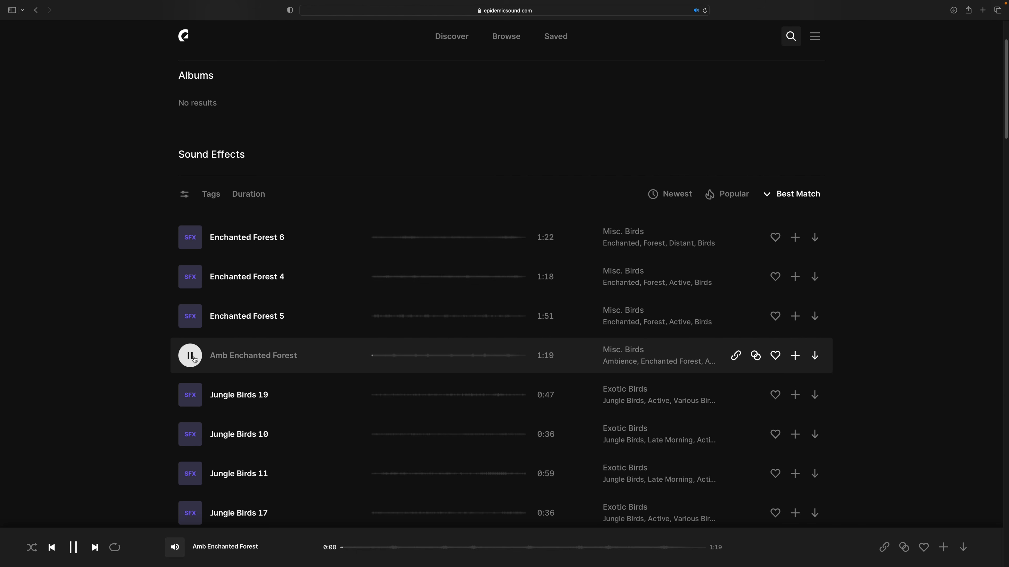
{"action": "left_click", "coordinate": [505, 357]}
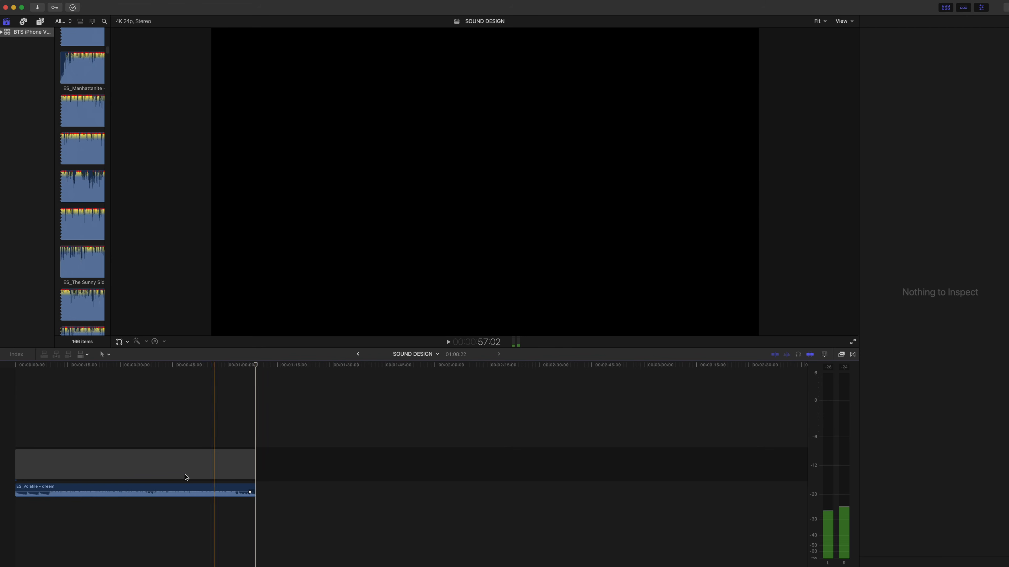
- Switch to Final Cut Pro and set the fade-out shape at the end of the ES_Volatile music clip to Linear
{"action": "key", "text": "Home"}
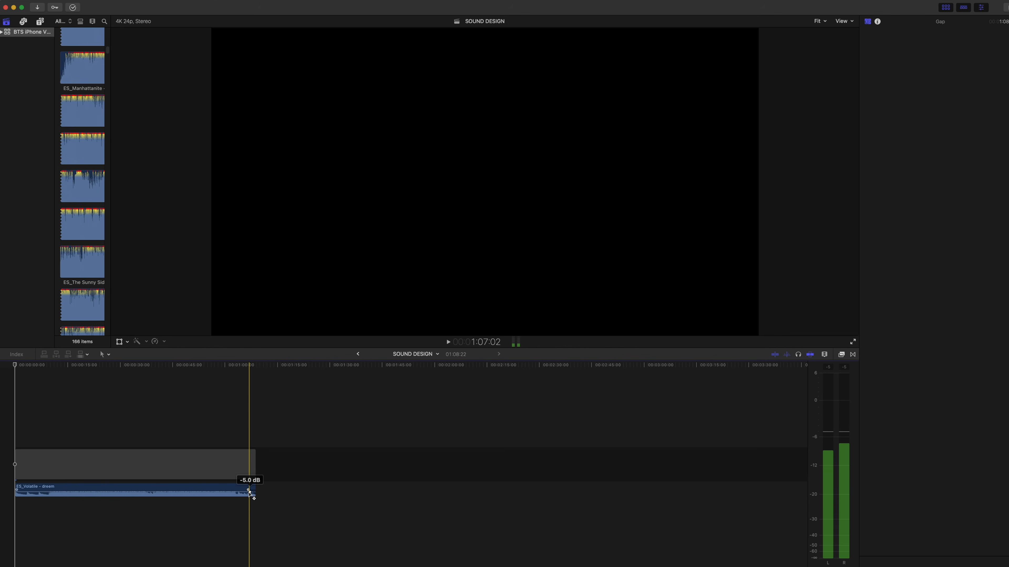
{"action": "right_click", "coordinate": [253, 494]}
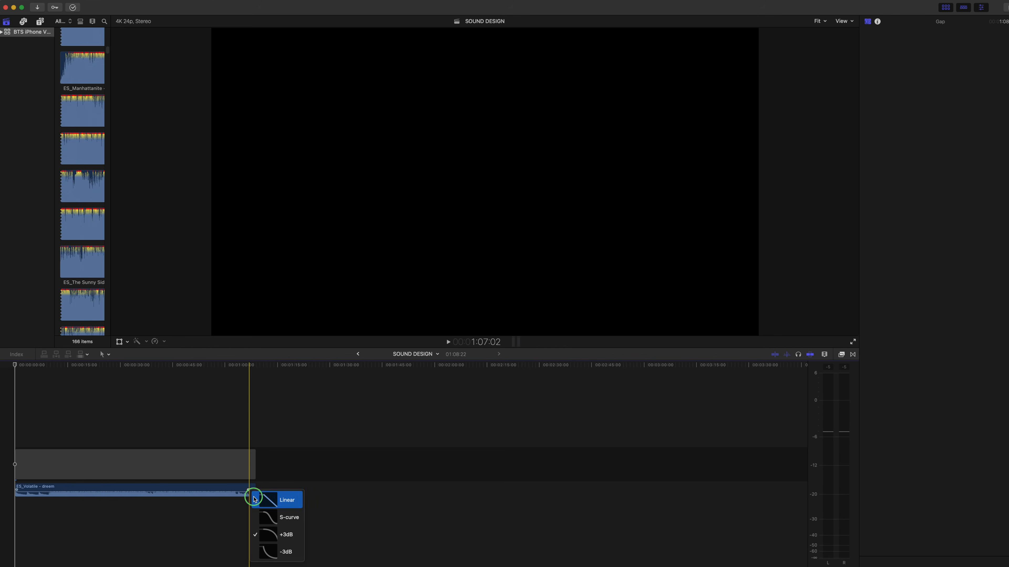
{"action": "left_click", "coordinate": [255, 499]}
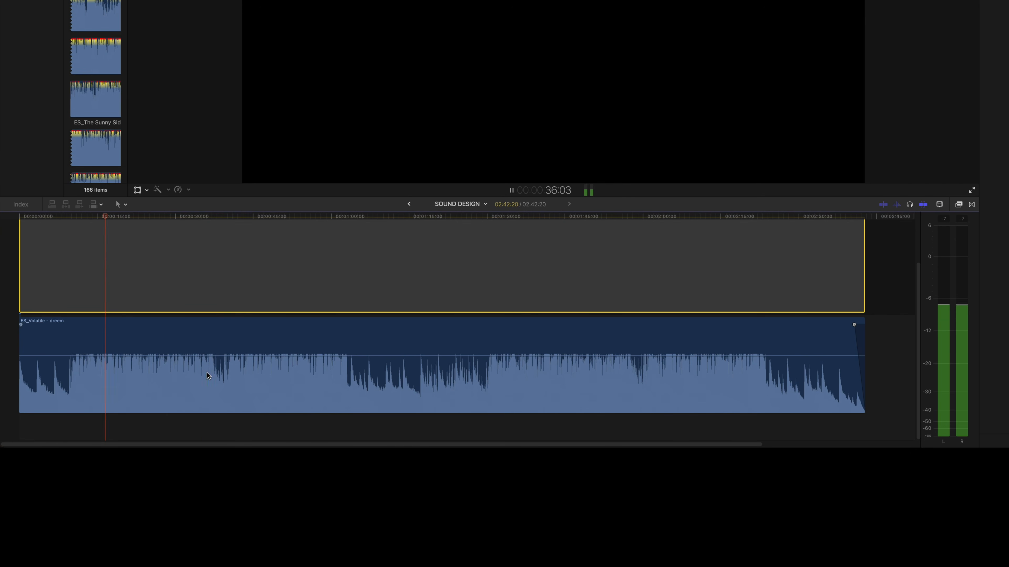
- Listen for the end of the loud section and cut the gap and the music at 1:03:20
{"action": "key", "text": "space"}
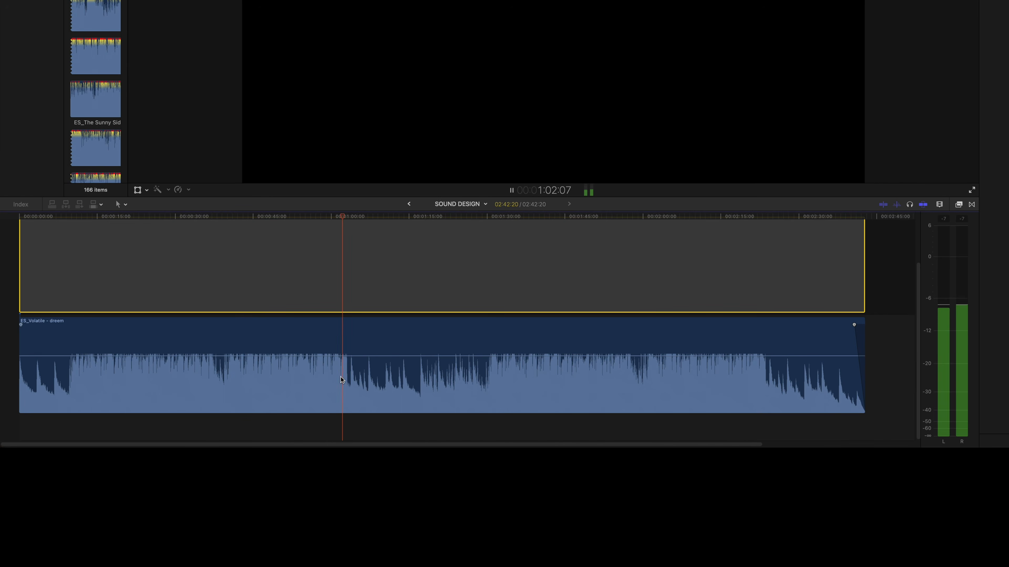
{"action": "key", "text": "super+equal"}
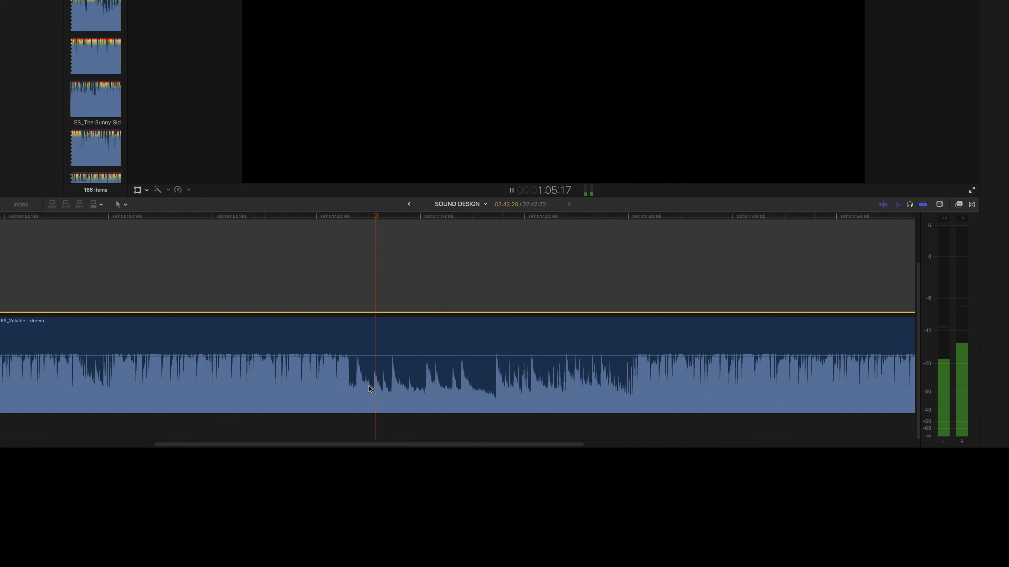
{"action": "key", "text": "space"}
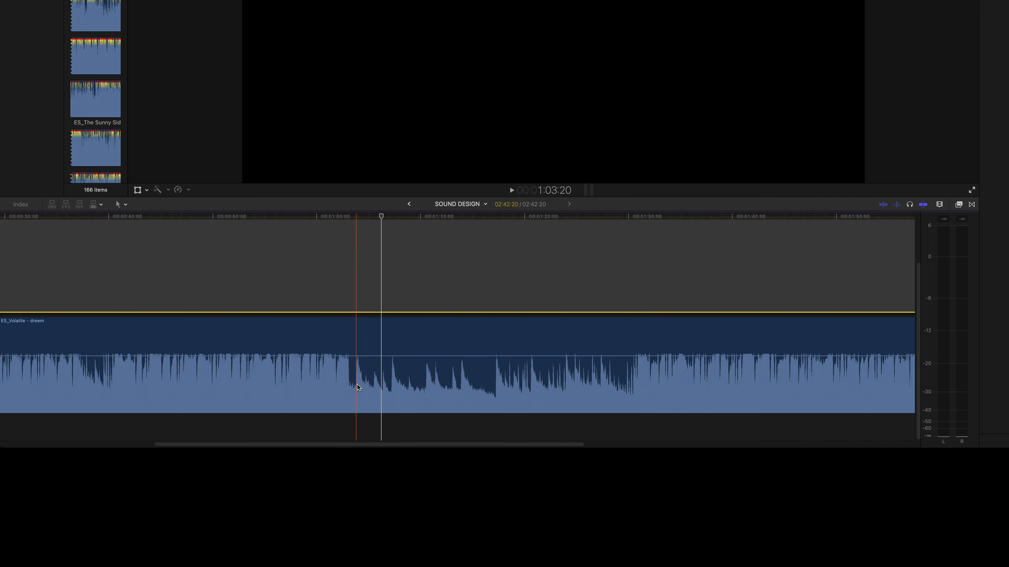
{"action": "key", "text": "super+b"}
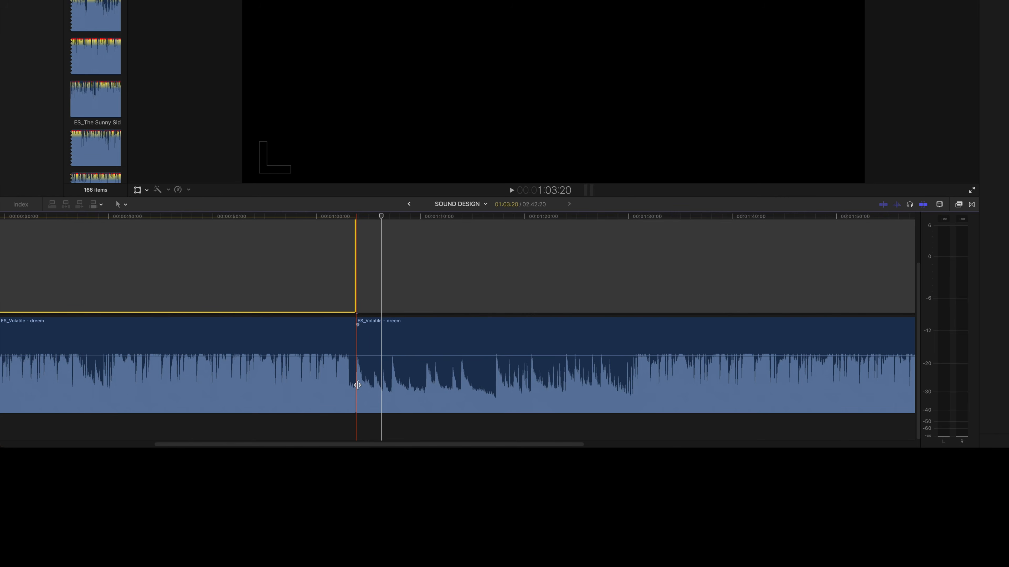
- Find the start of the quiet closing section of the music and cut the gap and the music there
{"action": "key", "text": "shift+z"}
{"action": "key", "text": "space"}
{"action": "key", "text": "super+equal"}
{"action": "key", "text": "super+equal"}
{"action": "key", "text": "super+equal"}
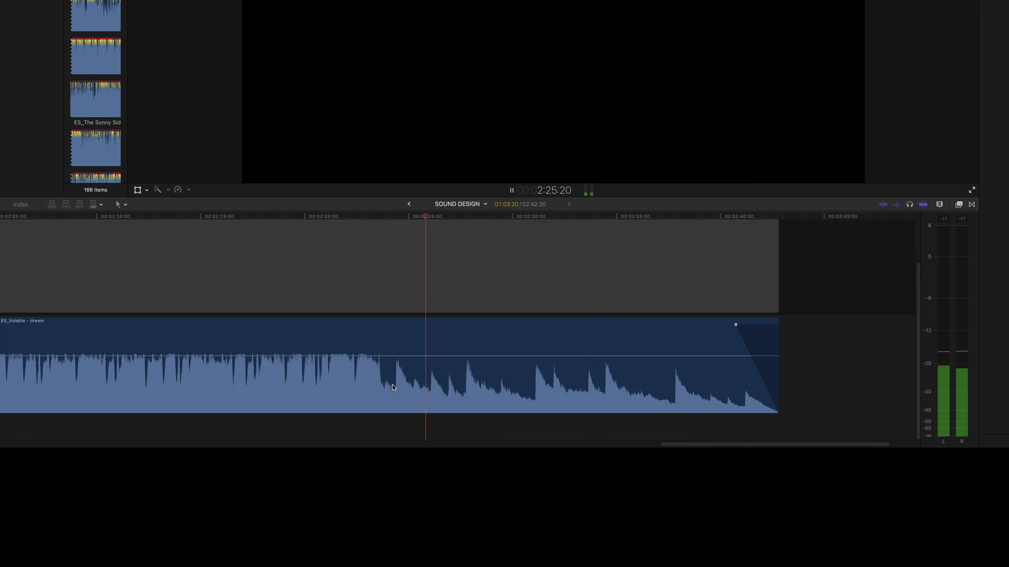
{"action": "key", "text": "space"}
{"action": "key", "text": "super+b"}
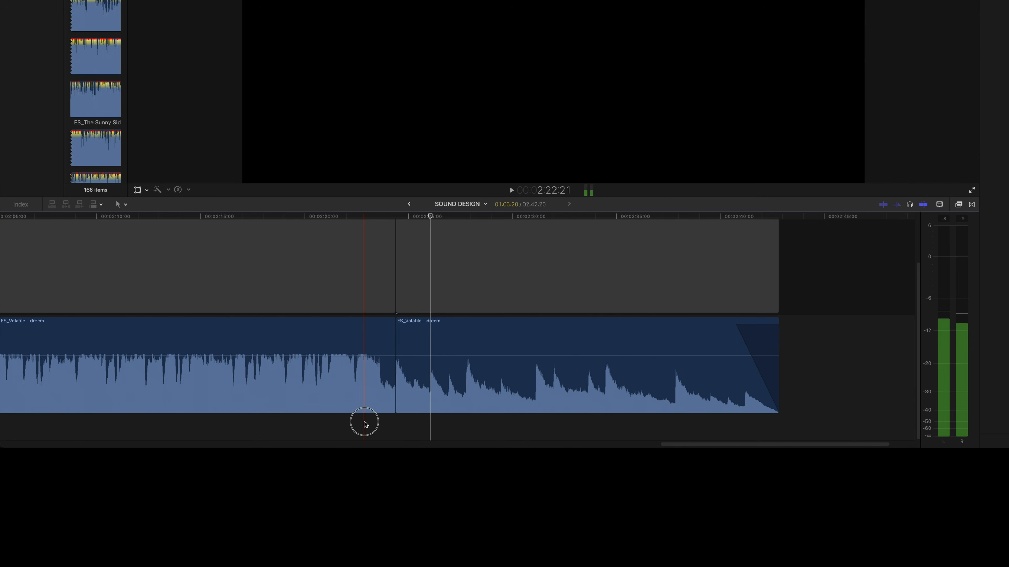
- Delete the middle section of music and gap between the two cuts, closing the space it leaves
{"action": "left_click_drag", "start_coordinate": [362, 421], "coordinate": [365, 297]}
{"action": "key", "text": "BackSpace"}
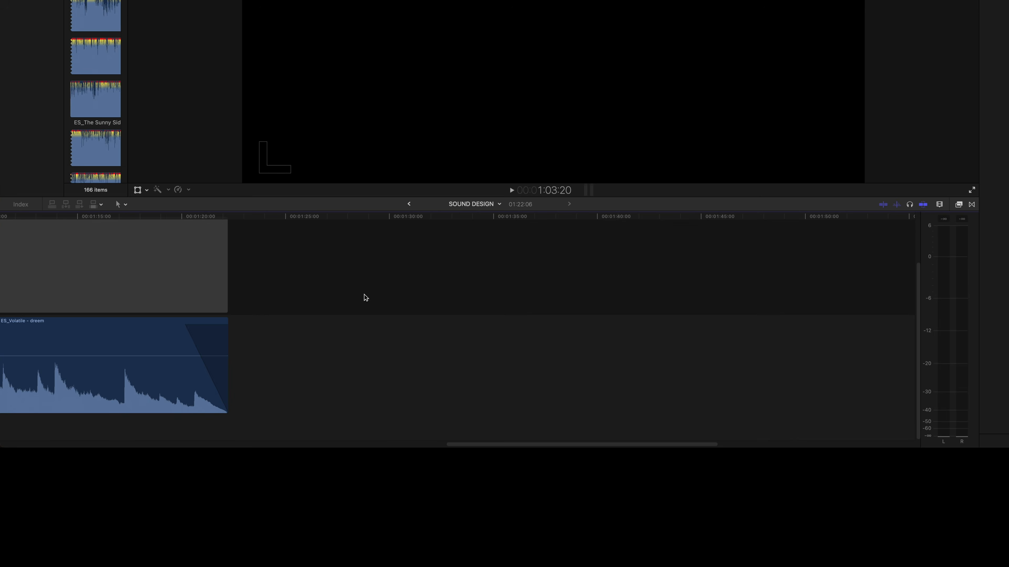
{"action": "key", "text": "Home"}
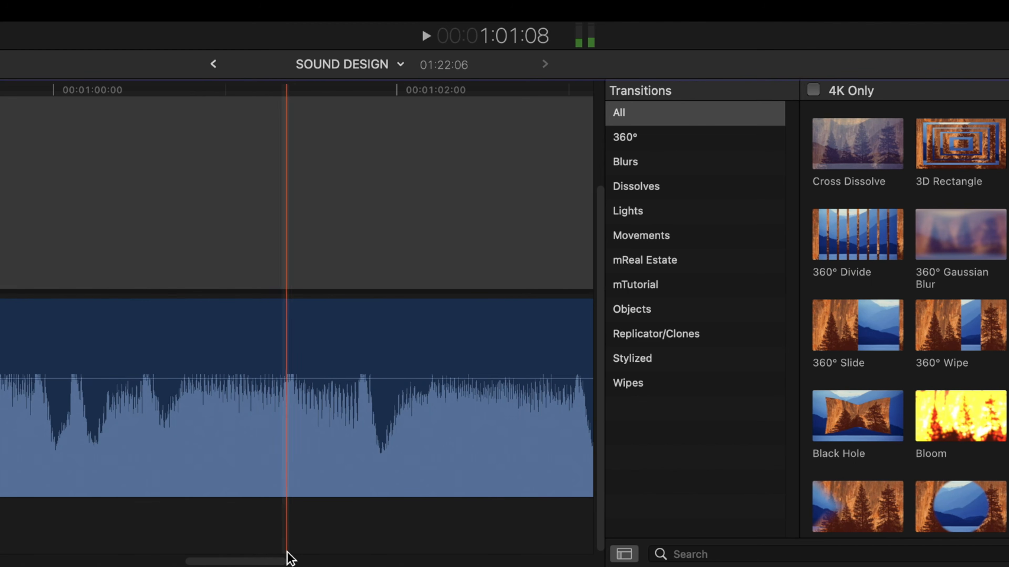
- Apply a Cross Dissolve to the music where the two remaining sections meet and shorten the transition
{"action": "left_click_drag", "start_coordinate": [288, 557], "coordinate": [314, 563]}
{"action": "left_click_drag", "start_coordinate": [858, 143], "coordinate": [300, 423]}
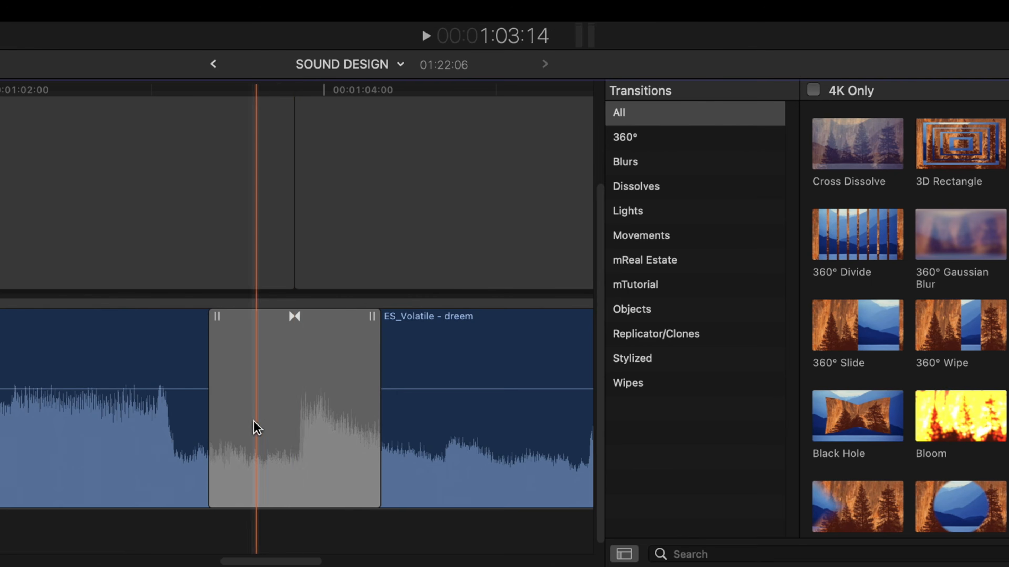
{"action": "left_click_drag", "start_coordinate": [210, 417], "coordinate": [247, 426]}
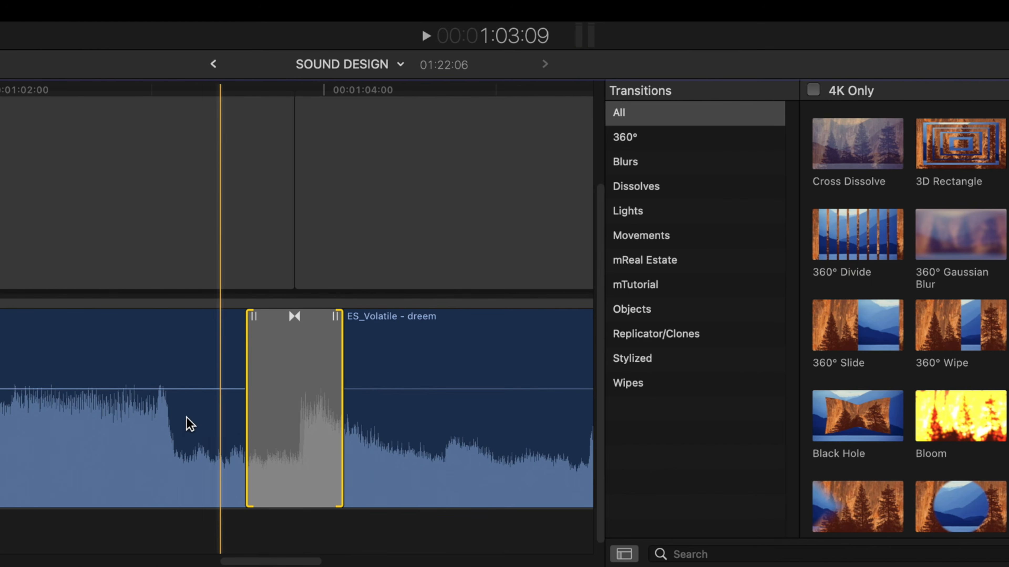
- Close the transitions browser and play back the join between the music sections to check the dissolve up close
{"action": "key", "text": "space"}
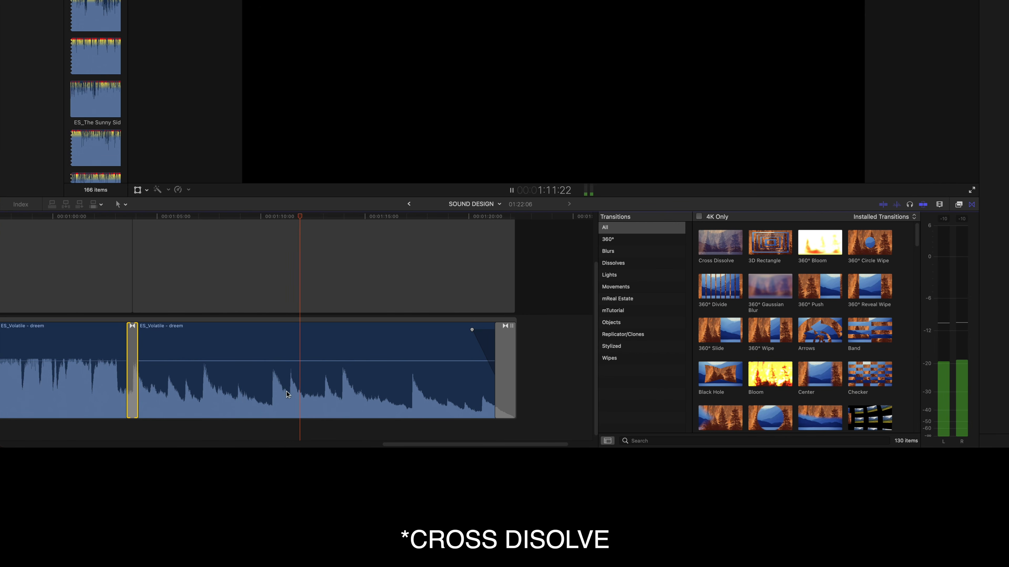
{"action": "key", "text": "space"}
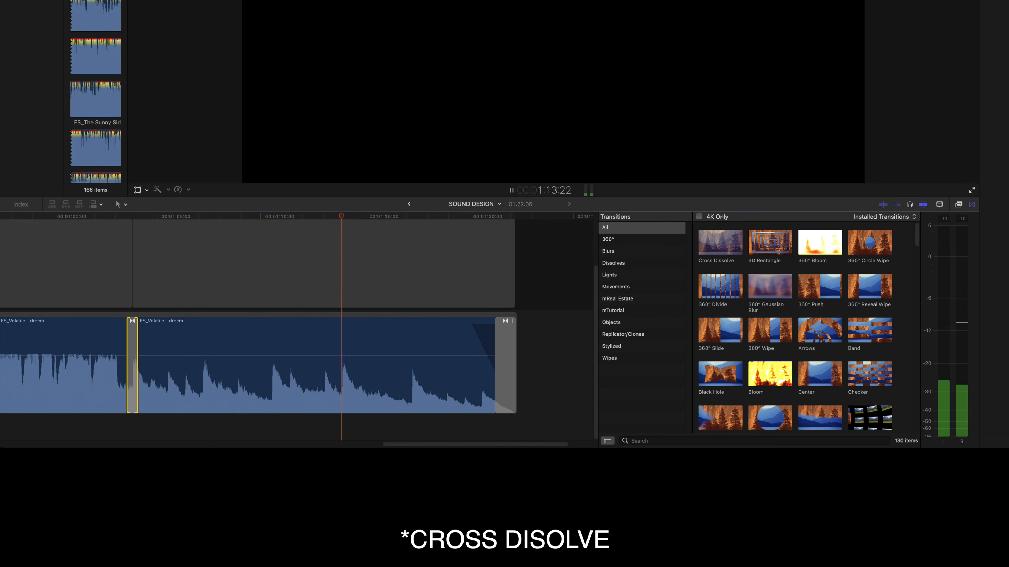
{"action": "left_click", "coordinate": [971, 204]}
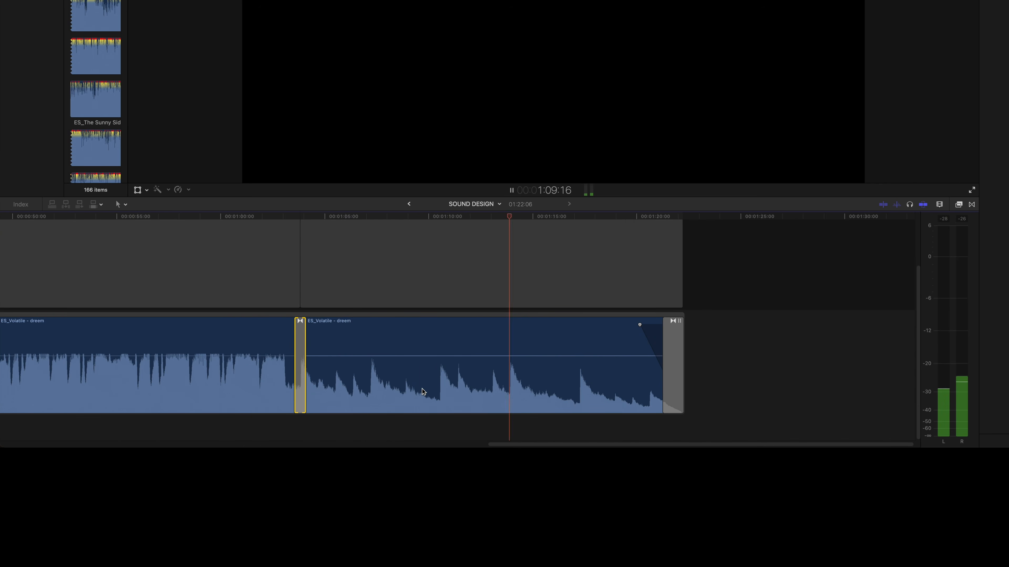
{"action": "key", "text": "space"}
{"action": "key", "text": "space"}
{"action": "key", "text": "space"}
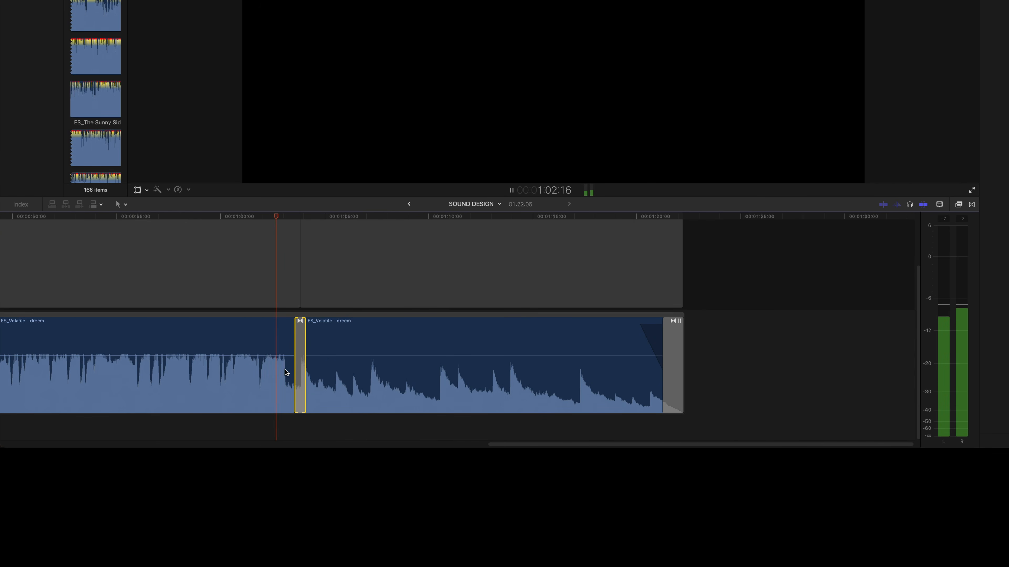
{"action": "key", "text": "space"}
{"action": "key", "text": "super+equal"}
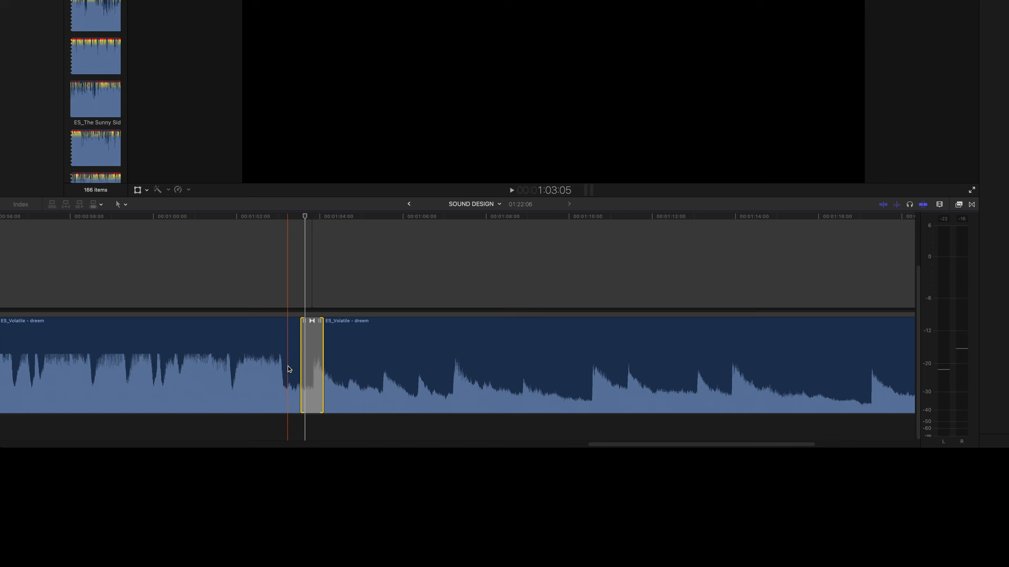
{"action": "key", "text": "super+equal"}
{"action": "key", "text": "super+equal"}
{"action": "key", "text": "super+equal"}
{"action": "key", "text": "super+equal"}
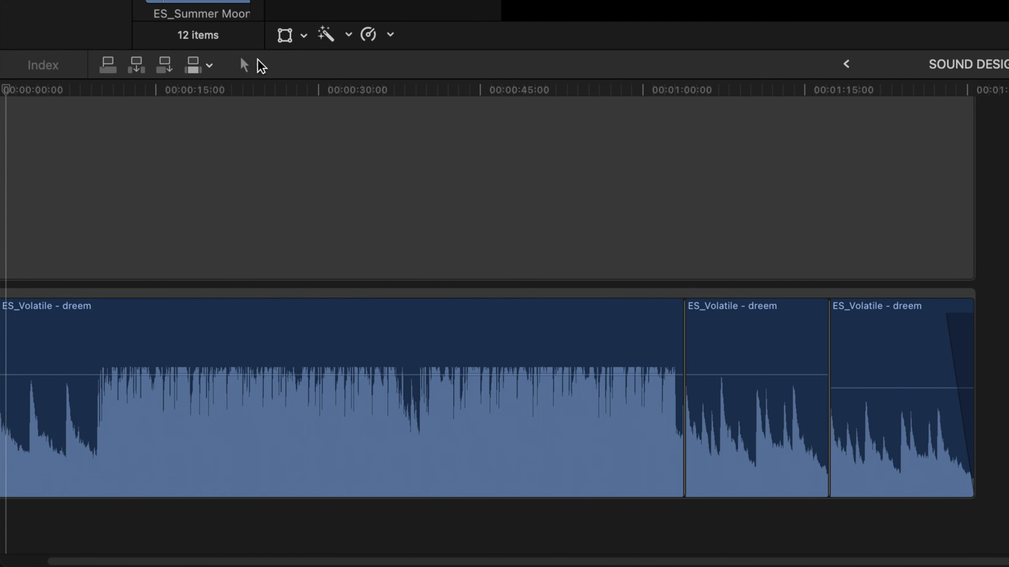
- Widen the clip browser, mark a start point late in IMG_0238, and place that section after IMG_0209 above the music
{"action": "left_click_drag", "start_coordinate": [264, 4], "coordinate": [695, 4]}
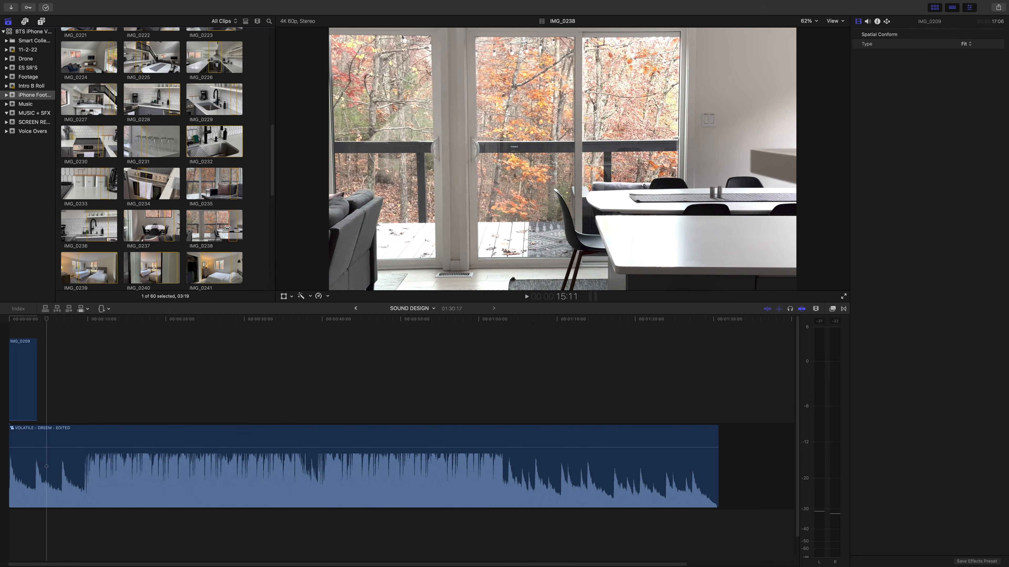
{"action": "key", "text": "i"}
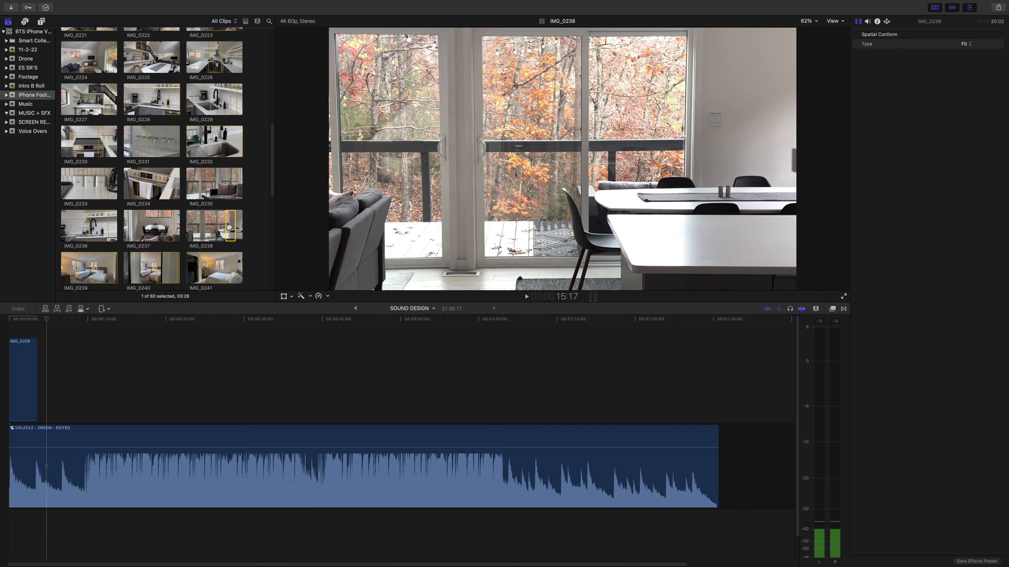
{"action": "key", "text": "i"}
{"action": "left_click_drag", "start_coordinate": [228, 226], "coordinate": [39, 365]}
{"action": "key", "text": "space"}
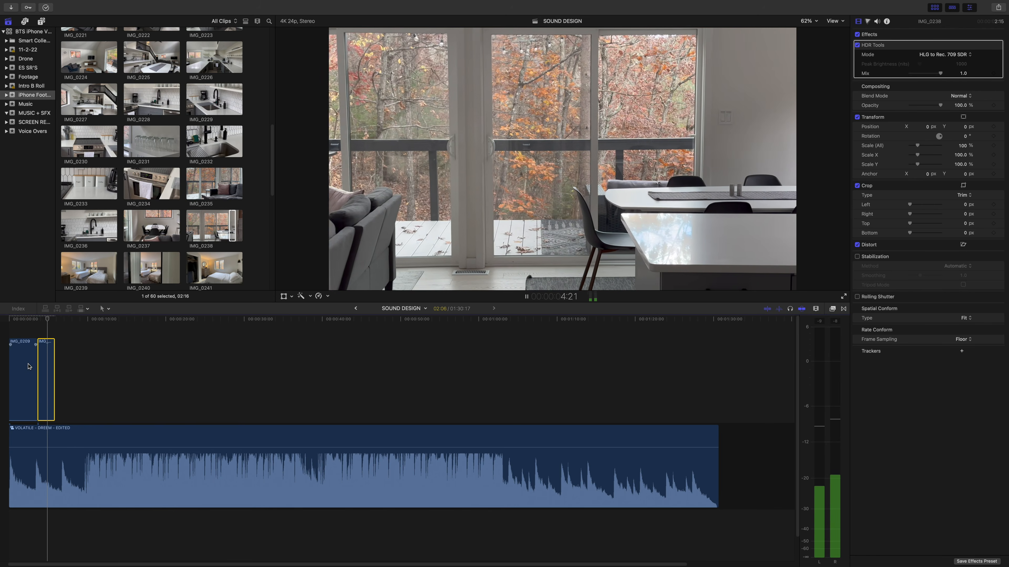
- Add a section of IMG_0260 and a longer section of IMG_0221 after the clips already placed above the music
{"action": "scroll", "coordinate": [94, 205], "scroll_direction": "down", "scroll_amount": 10}
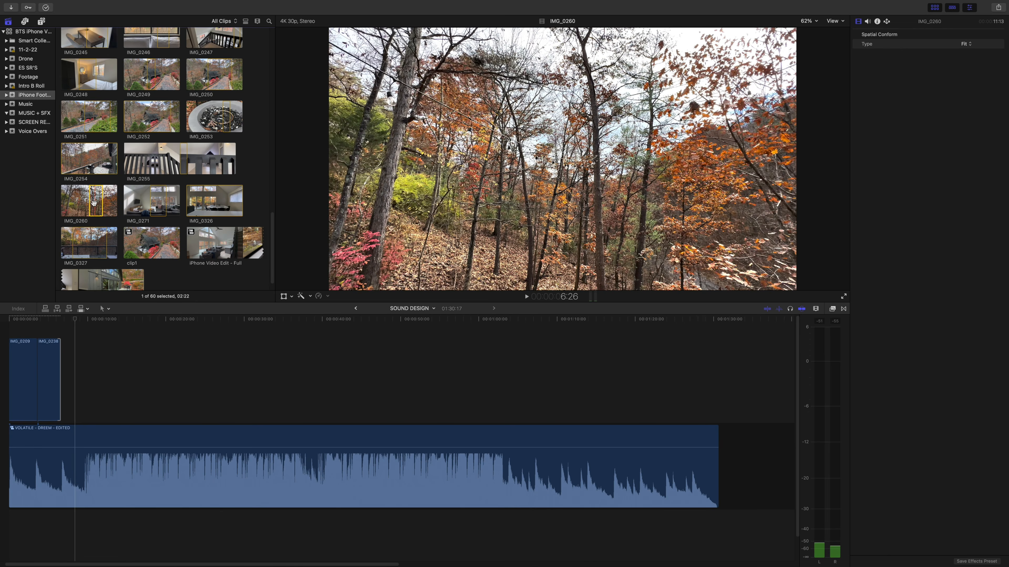
{"action": "left_click_drag", "start_coordinate": [98, 205], "coordinate": [62, 359]}
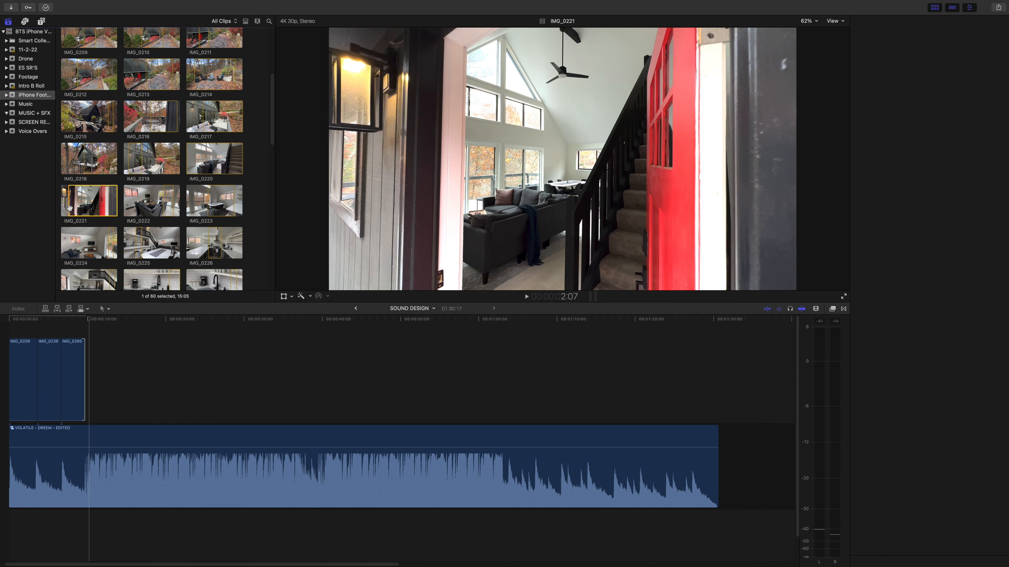
{"action": "left_click", "coordinate": [73, 209]}
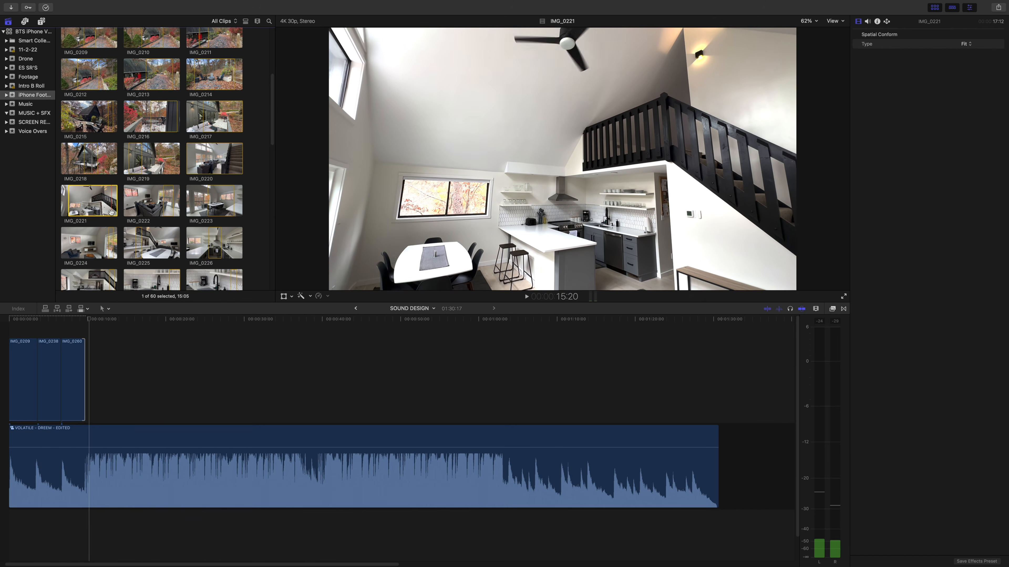
{"action": "left_click_drag", "start_coordinate": [106, 212], "coordinate": [88, 374]}
- Play through clip IMG_0225 and mark the start point of the section to use
{"action": "scroll", "coordinate": [138, 228], "scroll_direction": "down", "scroll_amount": 1}
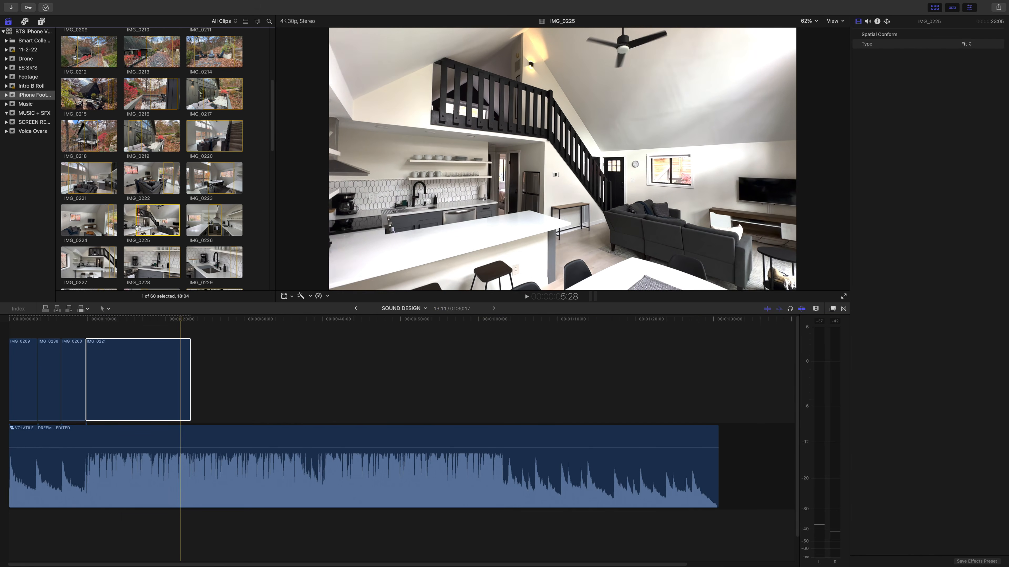
{"action": "key", "text": "space"}
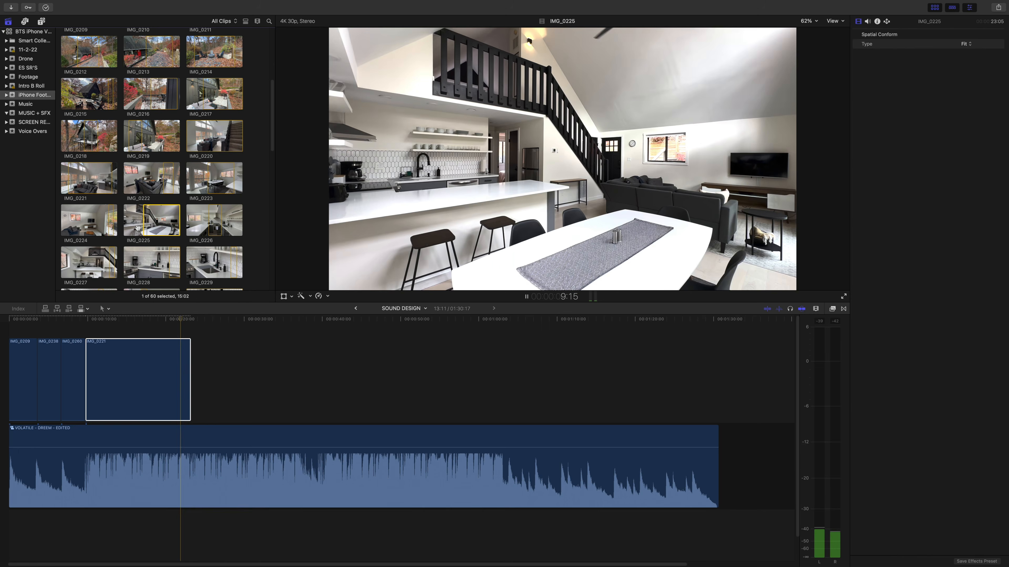
{"action": "key", "text": "i"}
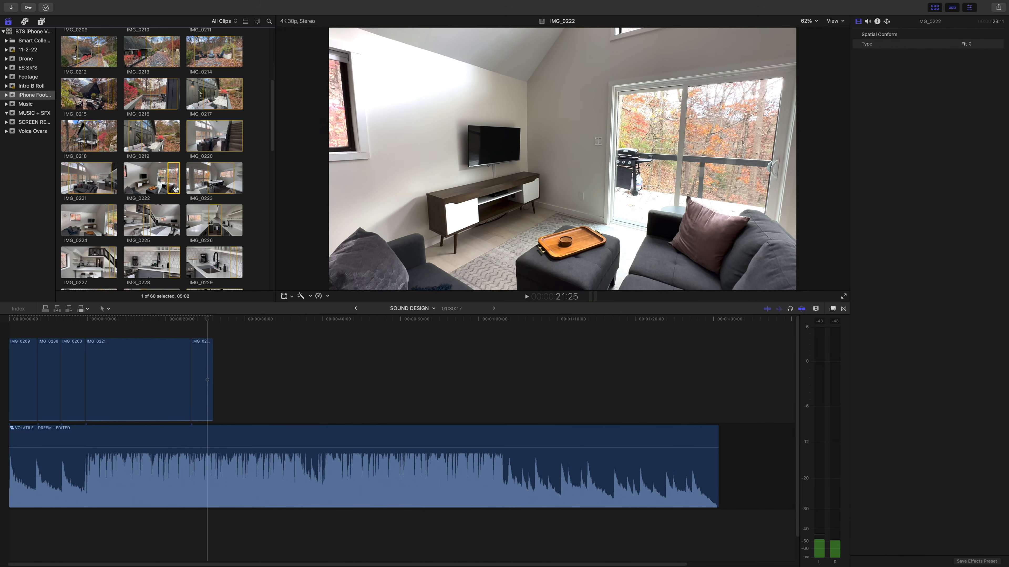
- Add sections of IMG_0222, IMG_0235 and IMG_0255 one after another to the end of the clip row above the music
{"action": "left_click_drag", "start_coordinate": [173, 189], "coordinate": [217, 373]}
{"action": "scroll", "coordinate": [104, 238], "scroll_direction": "down", "scroll_amount": 4}
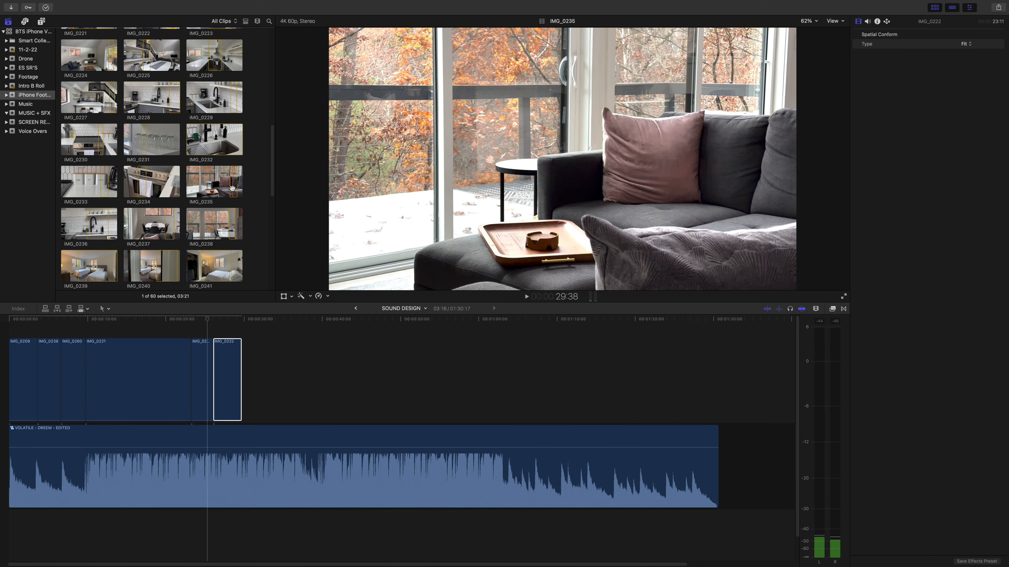
{"action": "left_click_drag", "start_coordinate": [234, 188], "coordinate": [258, 357]}
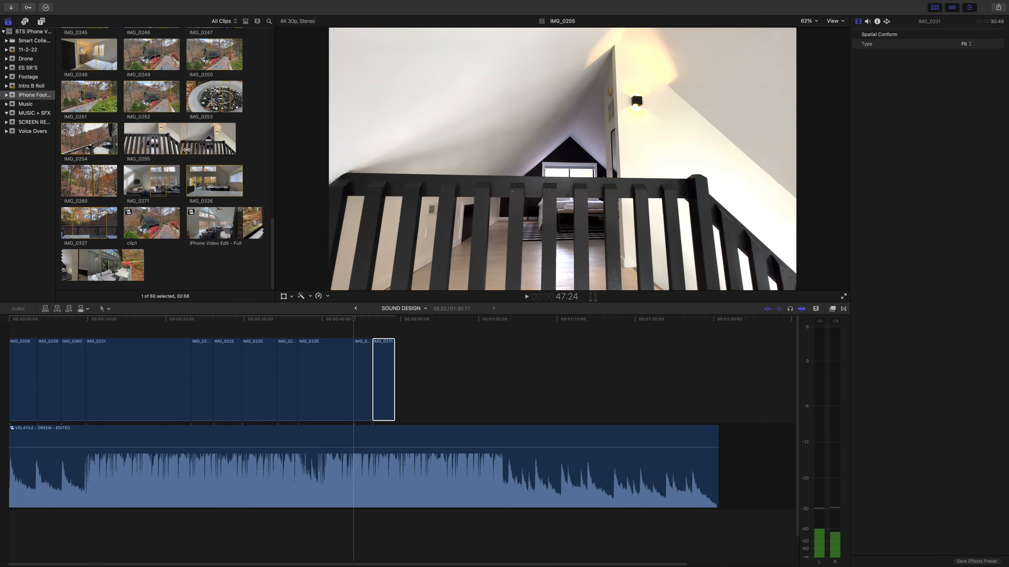
{"action": "left_click_drag", "start_coordinate": [184, 149], "coordinate": [407, 378]}
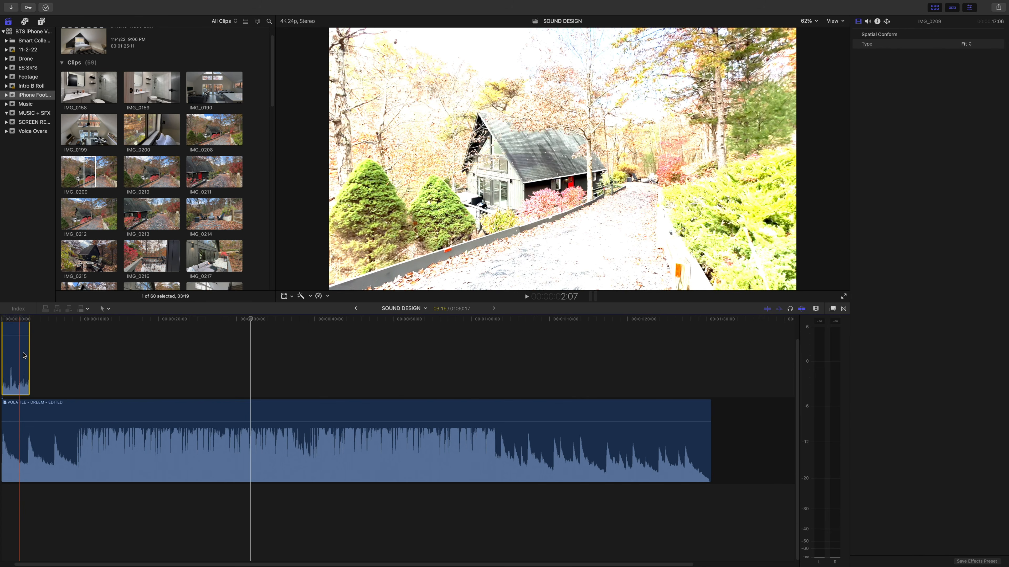
- Search the effects for HDR, apply HDR Tools to clip IMG_0209, and set its mode to HLG to Rec. 709 SDR
{"action": "left_click", "coordinate": [832, 308]}
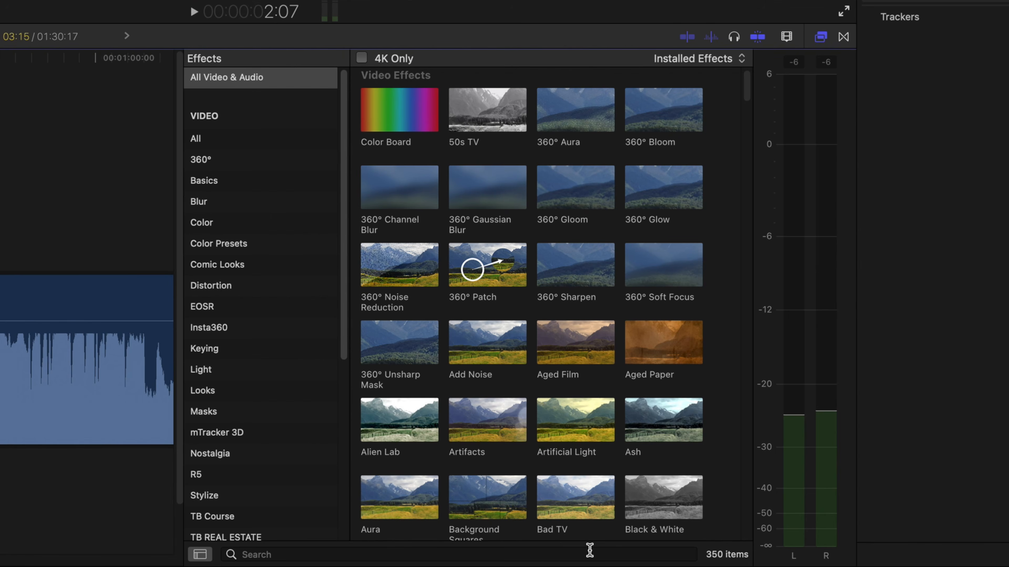
{"action": "left_click", "coordinate": [590, 550]}
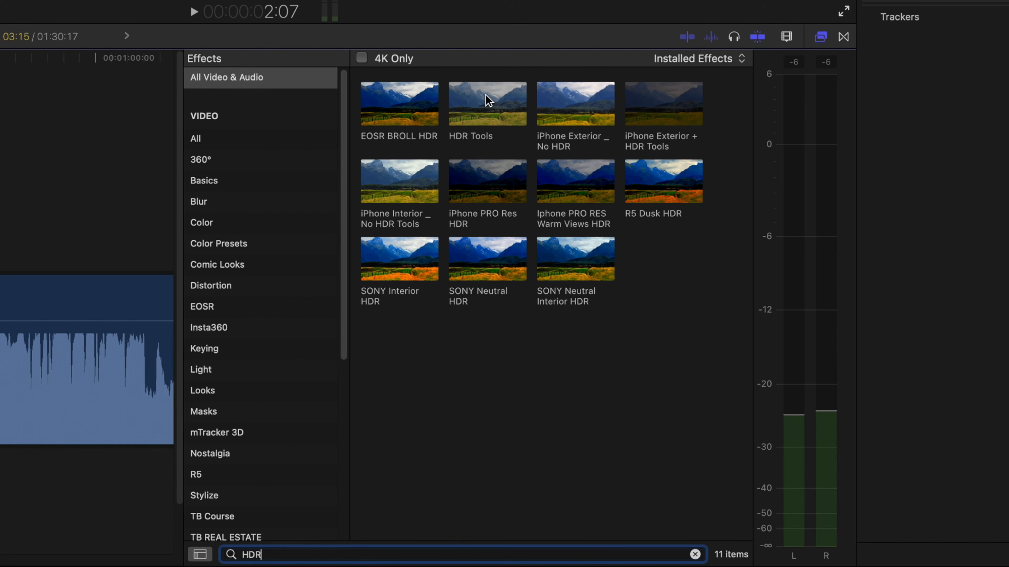
{"action": "left_click_drag", "start_coordinate": [487, 100], "coordinate": [23, 369]}
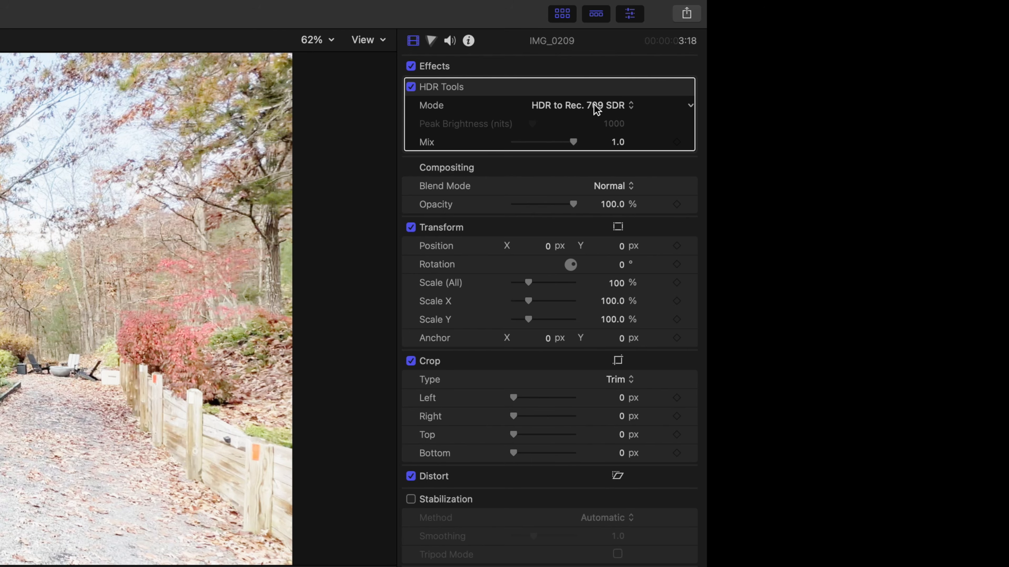
{"action": "left_click", "coordinate": [951, 55]}
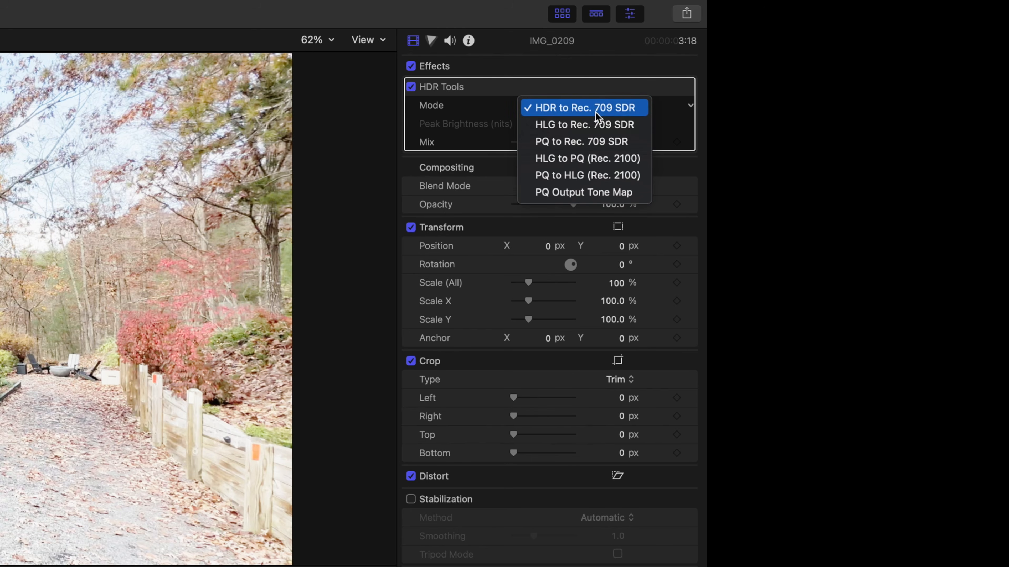
{"action": "left_click", "coordinate": [598, 125]}
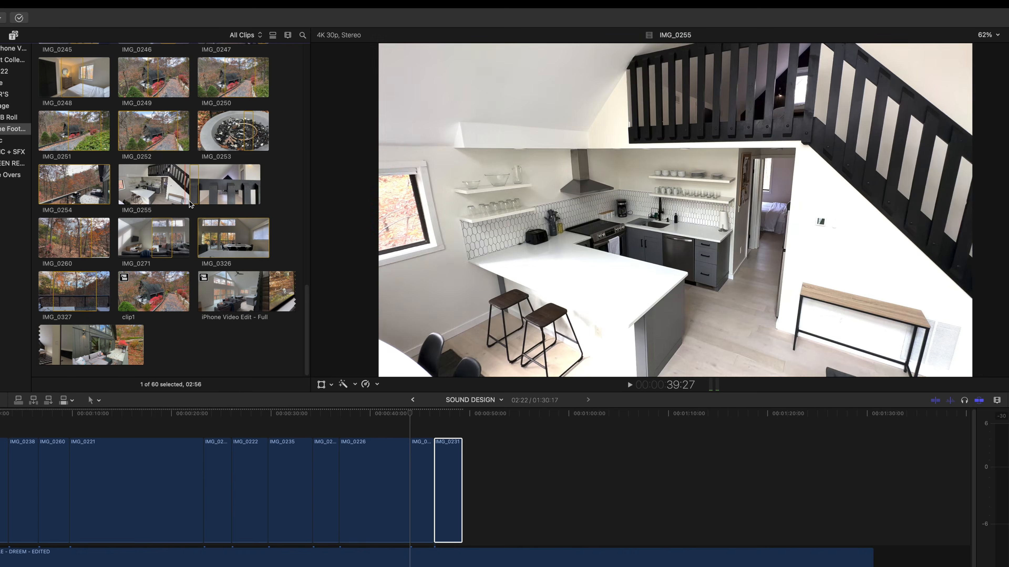
- Mark the start and end of a section in IMG_0255, place it after IMG_0231, and play it back
{"action": "key", "text": "i"}
{"action": "key", "text": "o"}
{"action": "left_click_drag", "start_coordinate": [198, 199], "coordinate": [467, 478]}
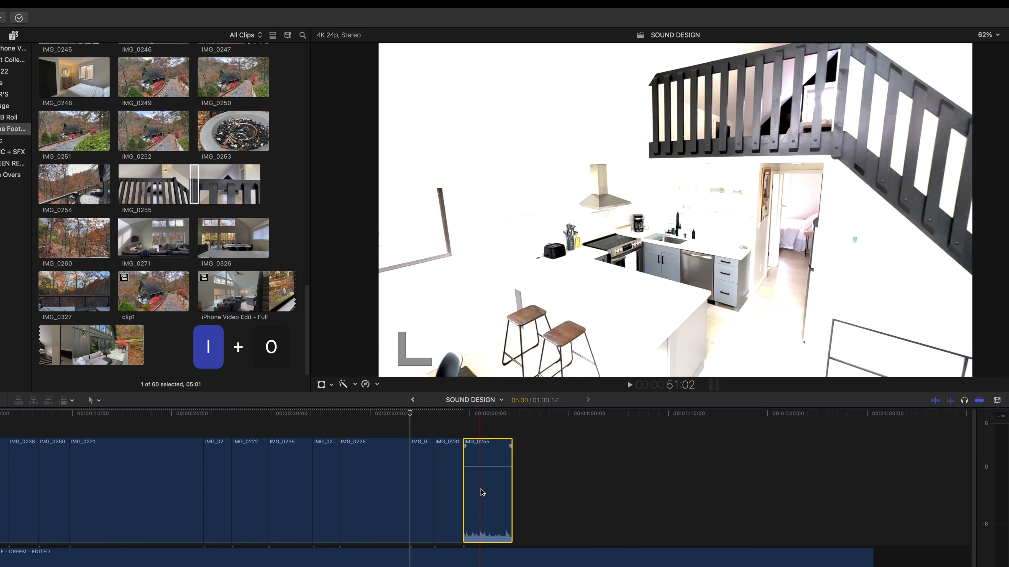
{"action": "key", "text": "space"}
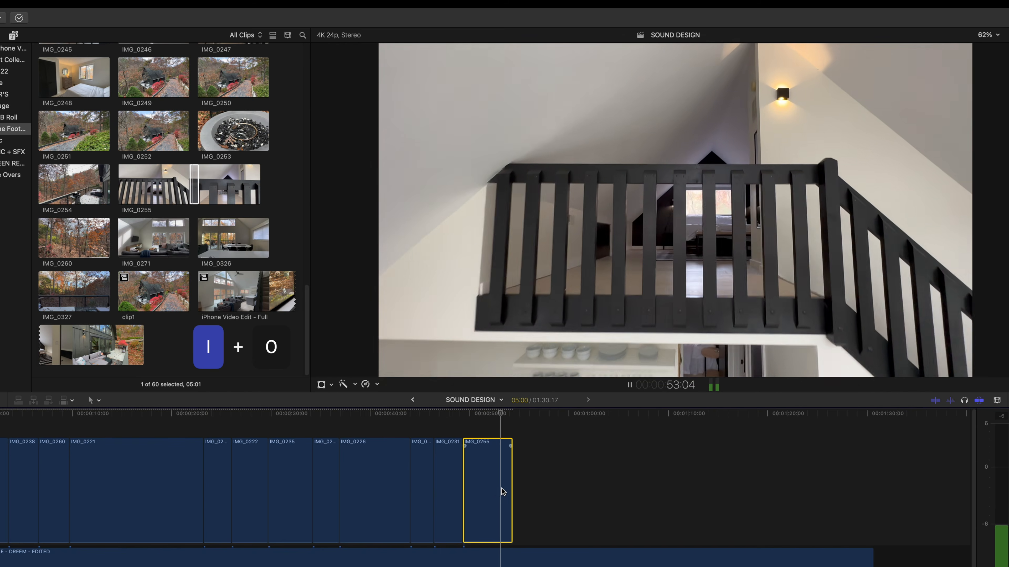
{"action": "key", "text": "space"}
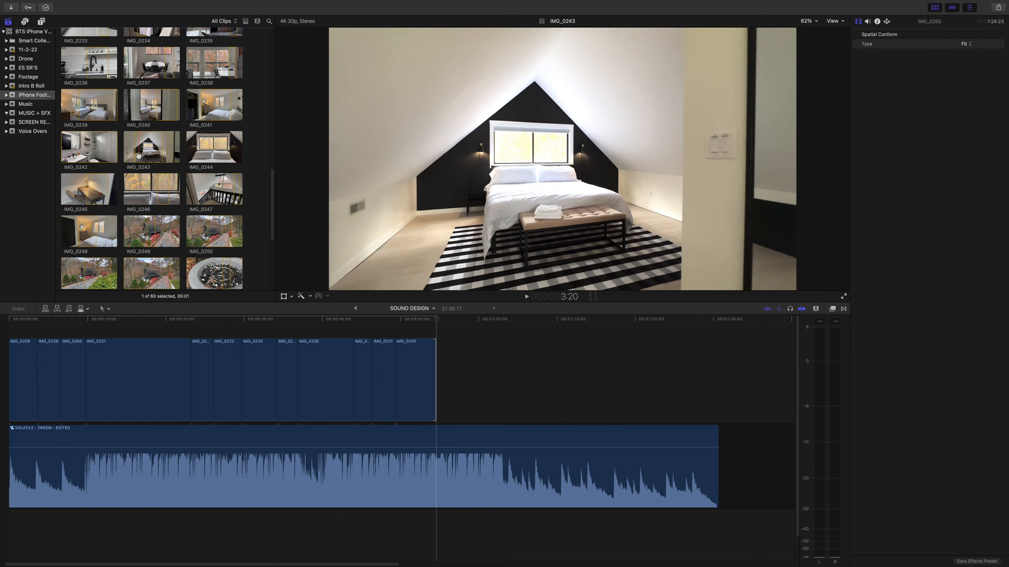
- Add a section of IMG_0243 after IMG_0255 and paste the copied clip attributes onto it
{"action": "left_click_drag", "start_coordinate": [184, 188], "coordinate": [452, 385]}
{"action": "key", "text": "super+shift+v"}
{"action": "key", "text": "Return"}
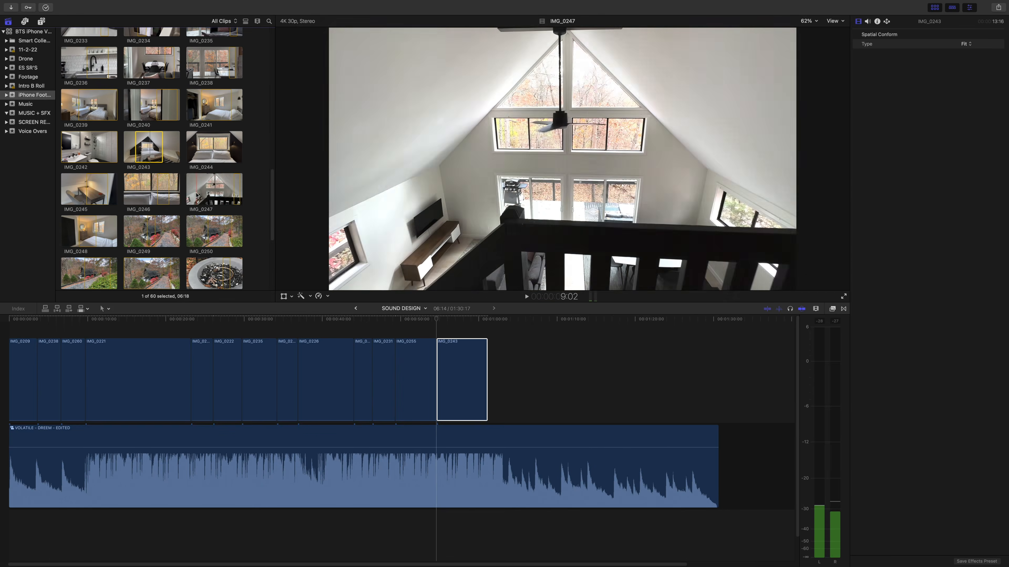
- Play through clip IMG_0247 and look over the remaining footage for more shots to use
{"action": "key", "text": "j"}
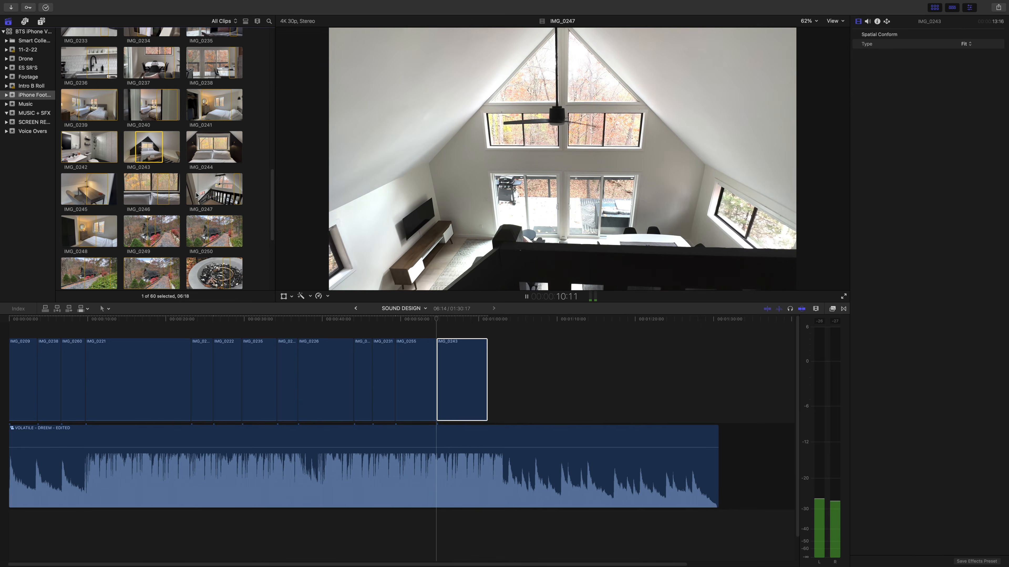
{"action": "key", "text": "space"}
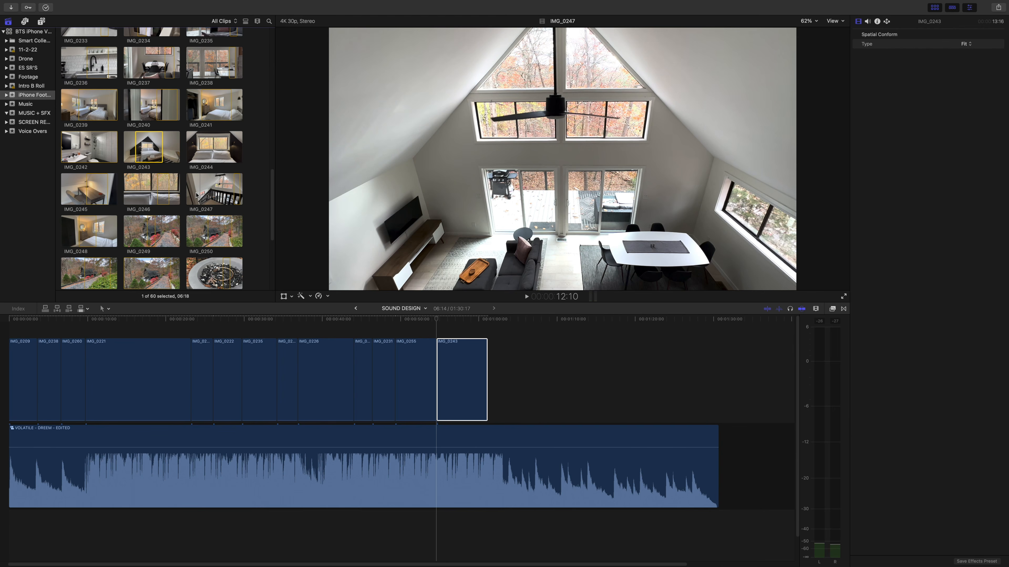
{"action": "scroll", "coordinate": [197, 194], "scroll_direction": "down", "scroll_amount": 1}
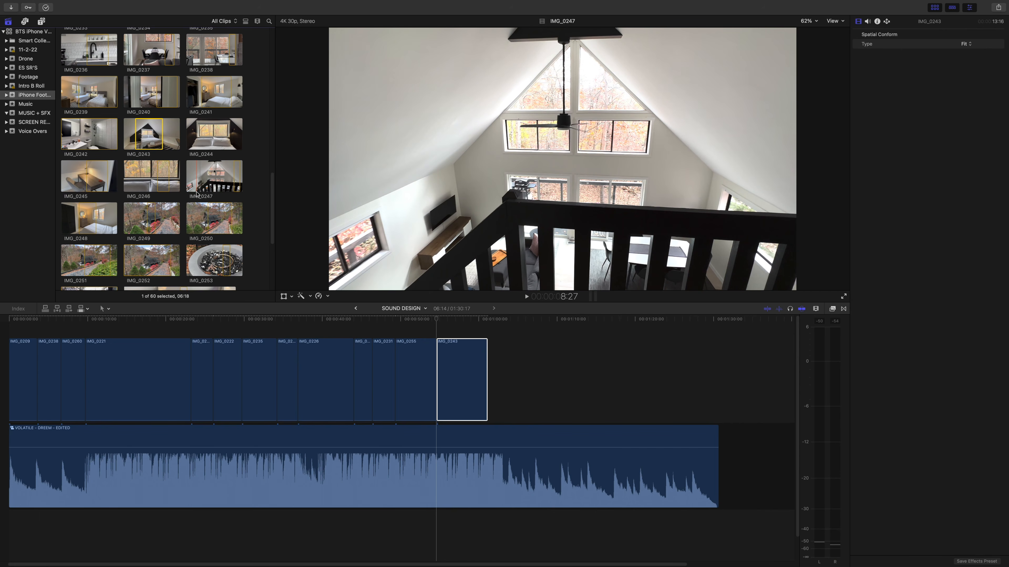
{"action": "scroll", "coordinate": [196, 195], "scroll_direction": "down", "scroll_amount": 4}
{"action": "scroll", "coordinate": [196, 195], "scroll_direction": "down", "scroll_amount": 5}
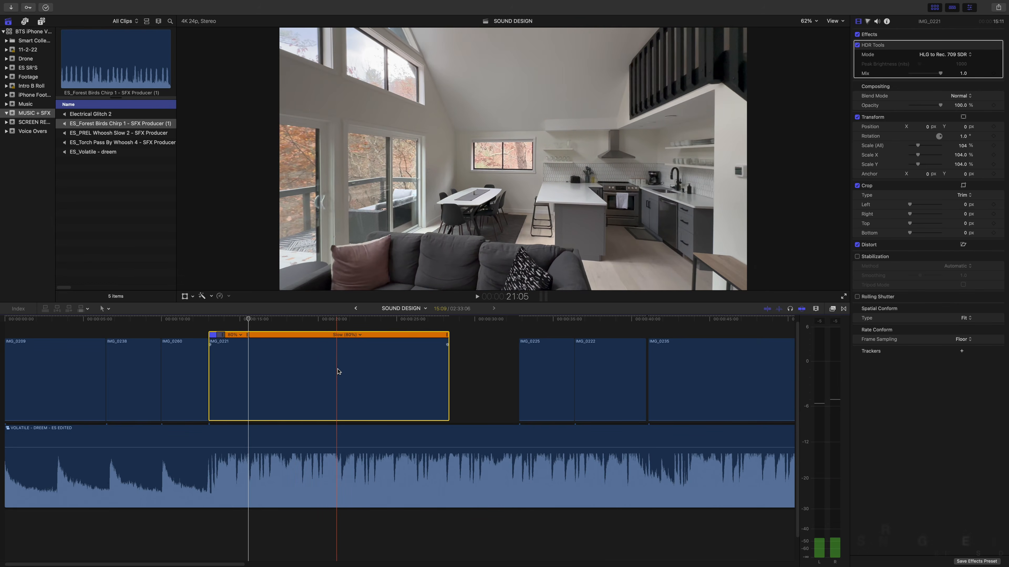
- Split the speed of IMG_0221 at 21:23 and set the resulting middle speed segment to Fast 4x
{"action": "key", "text": "shift+b"}
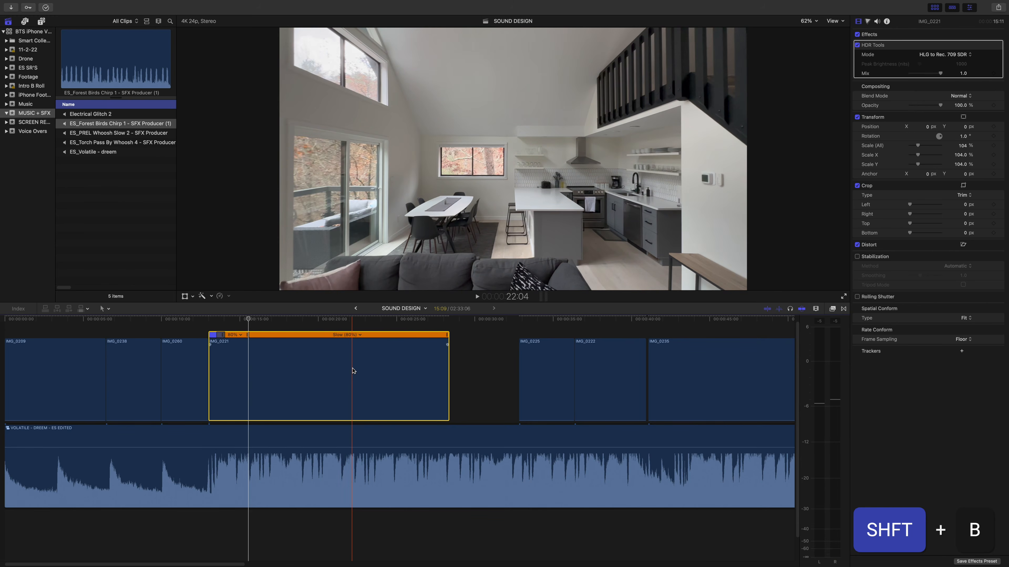
{"action": "key", "text": "shift+b"}
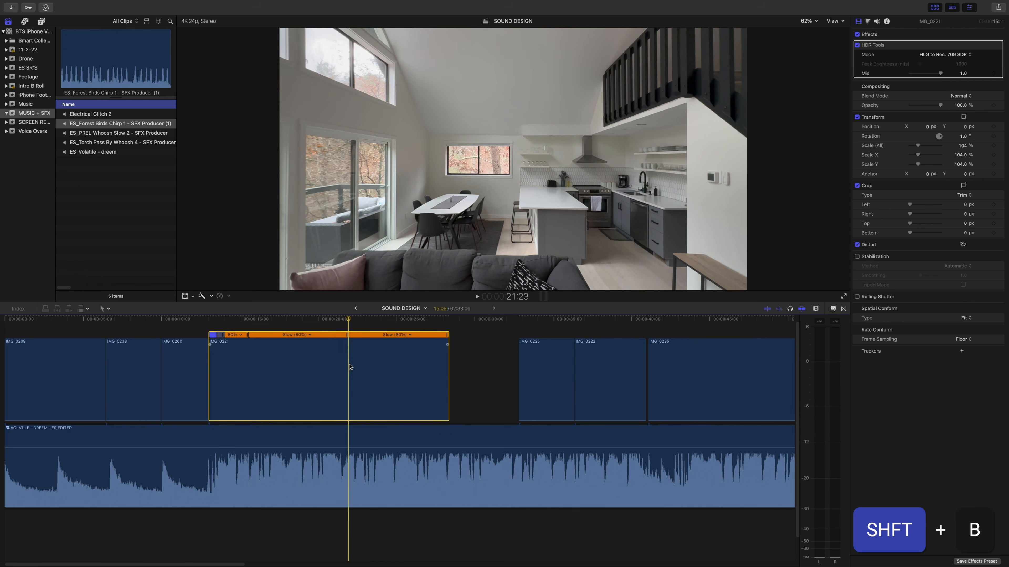
{"action": "left_click_drag", "start_coordinate": [347, 336], "coordinate": [186, 338]}
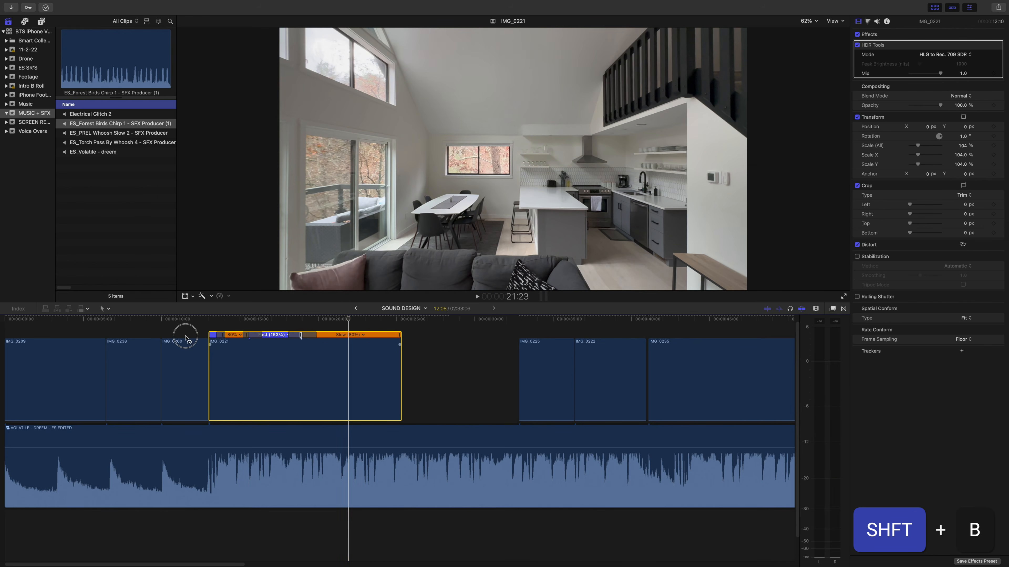
{"action": "left_click", "coordinate": [287, 335]}
{"action": "mouse_move", "coordinate": [298, 352]}
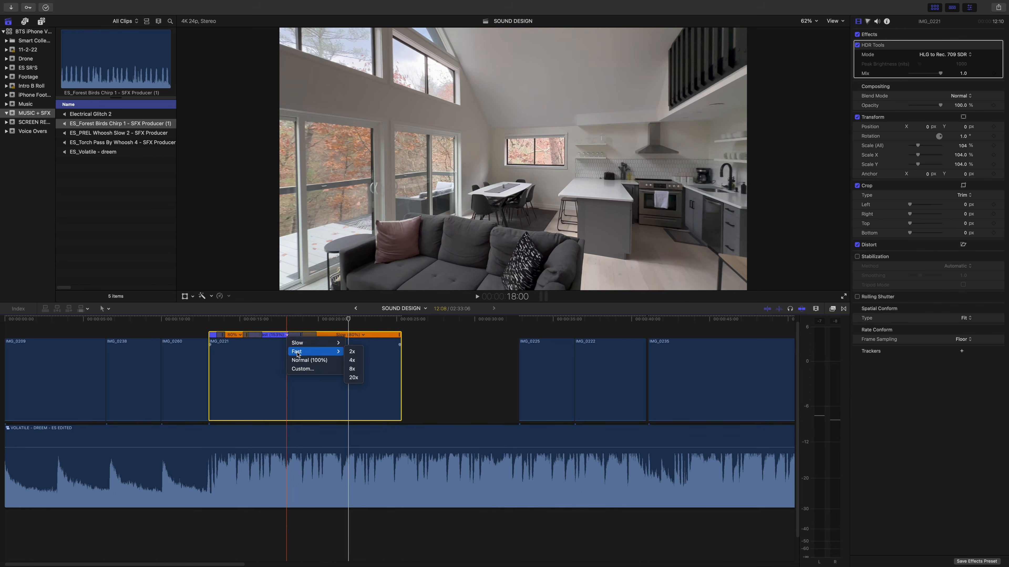
{"action": "left_click", "coordinate": [351, 360]}
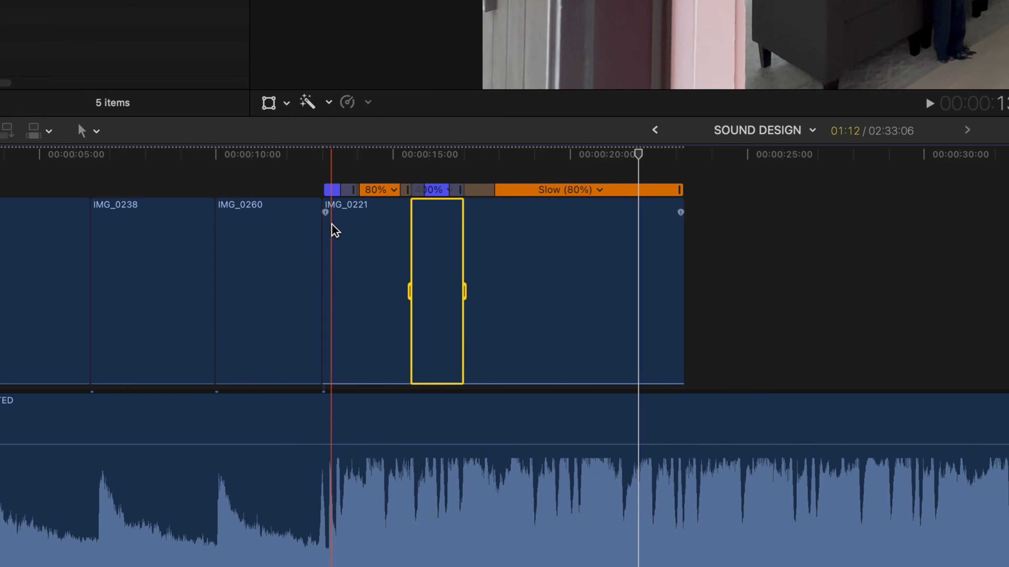
- Play back the speed ramp in IMG_0221 and open the speed options of its fast segment
{"action": "key", "text": "space"}
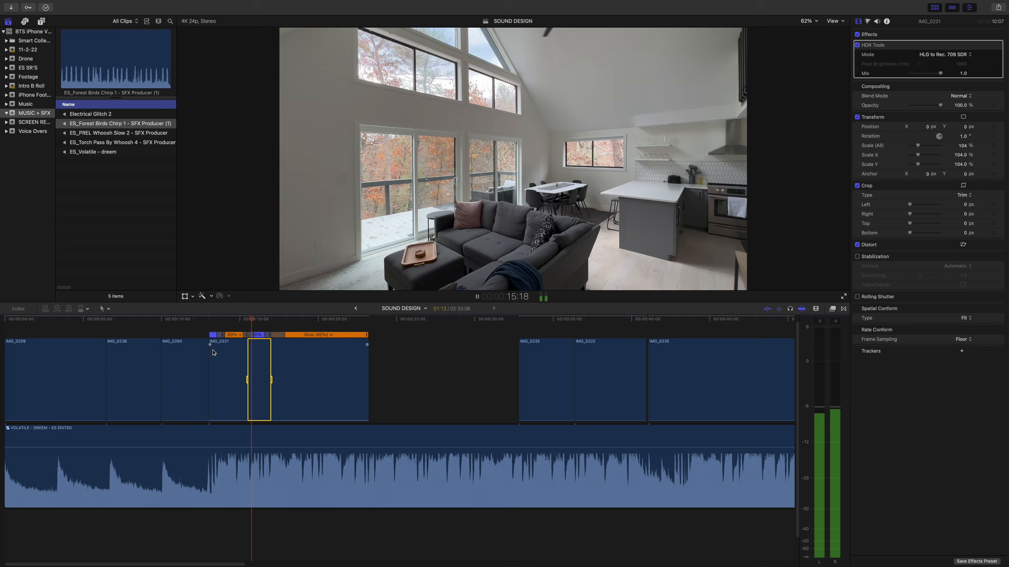
{"action": "key", "text": "space"}
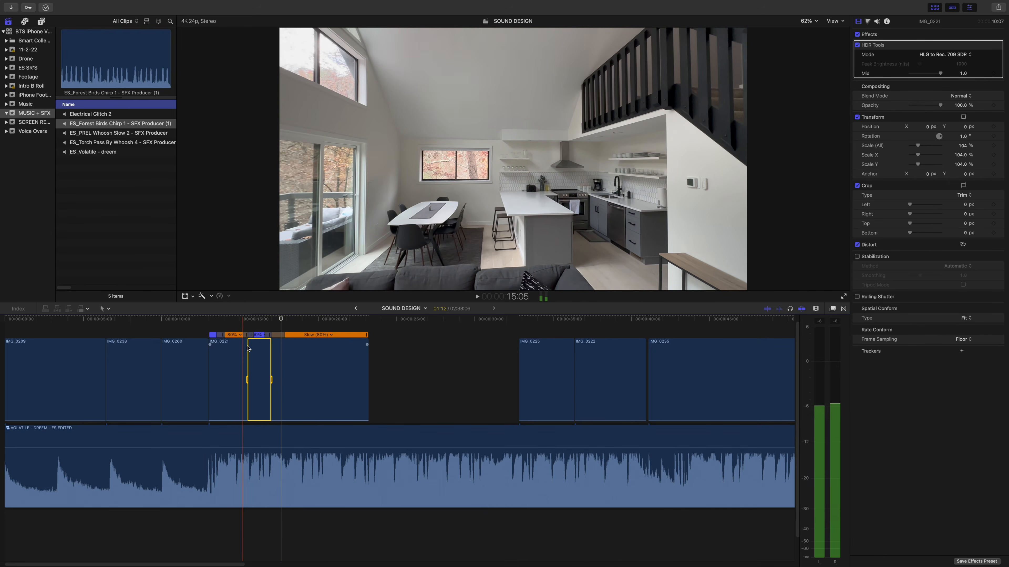
{"action": "left_click", "coordinate": [266, 335]}
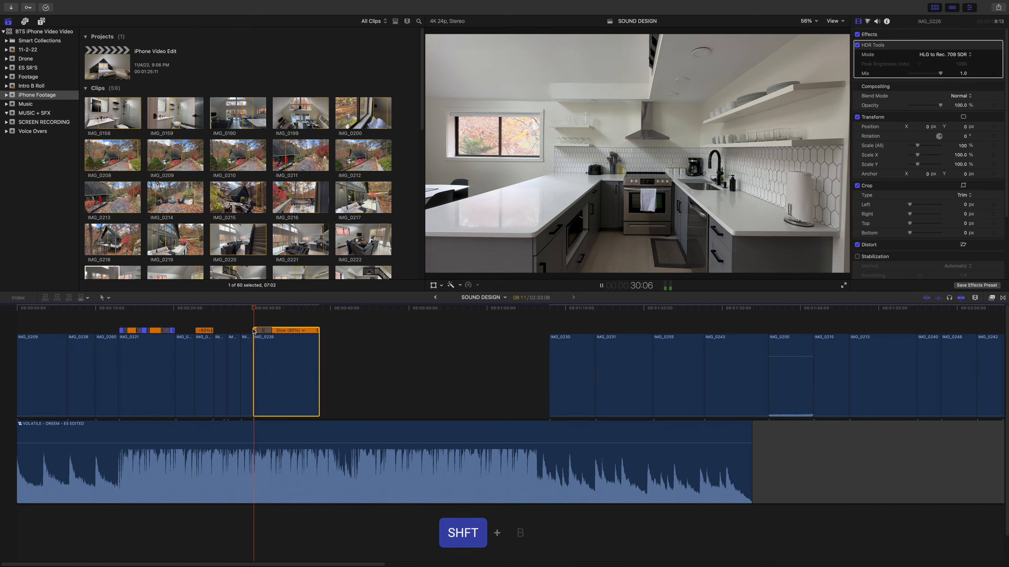
- Play through kitchen clip IMG_0226 and split its speed where the camera move should change pace
{"action": "key", "text": "shift+b"}
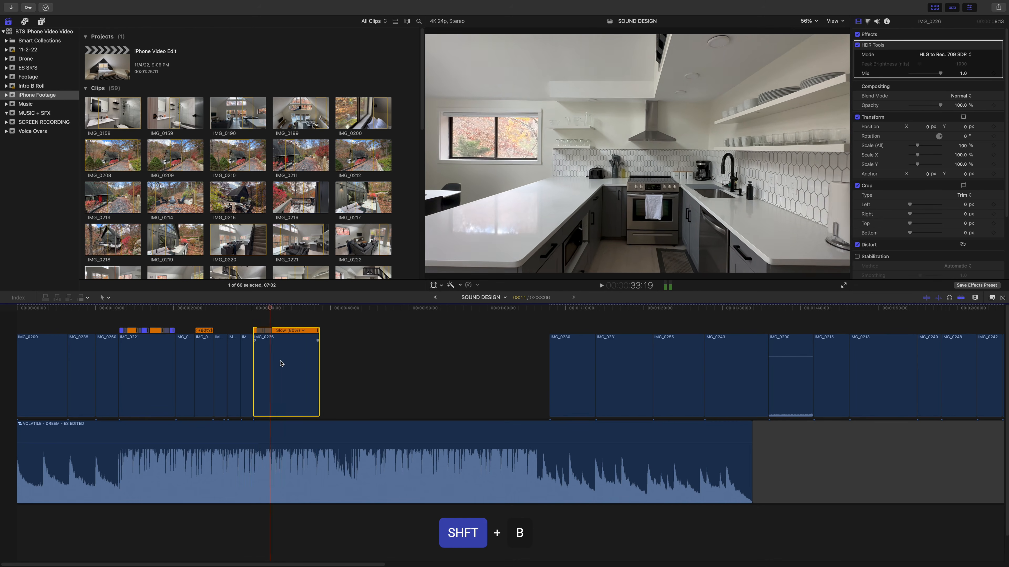
{"action": "key", "text": "space"}
{"action": "key", "text": "space"}
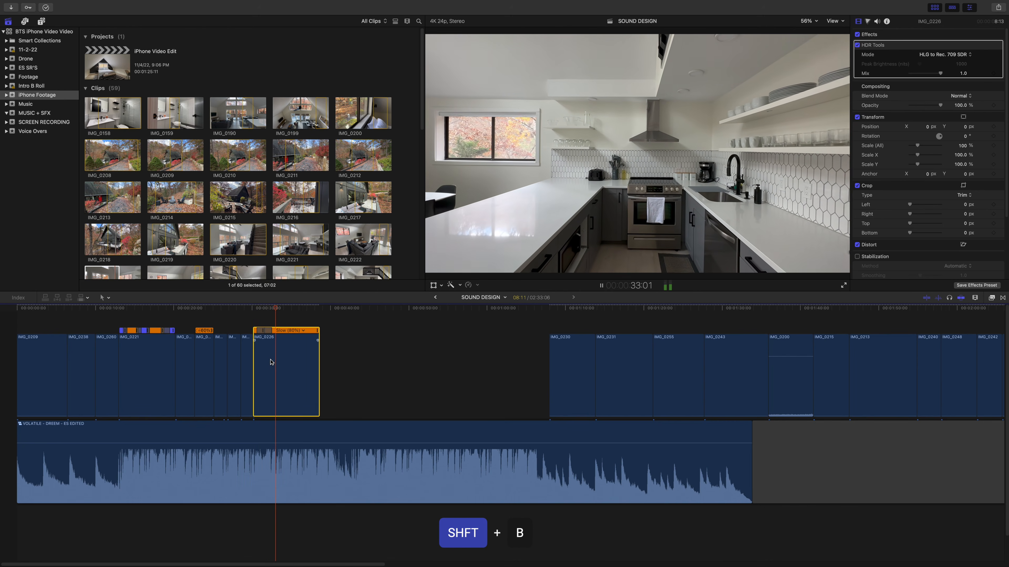
{"action": "key", "text": "space"}
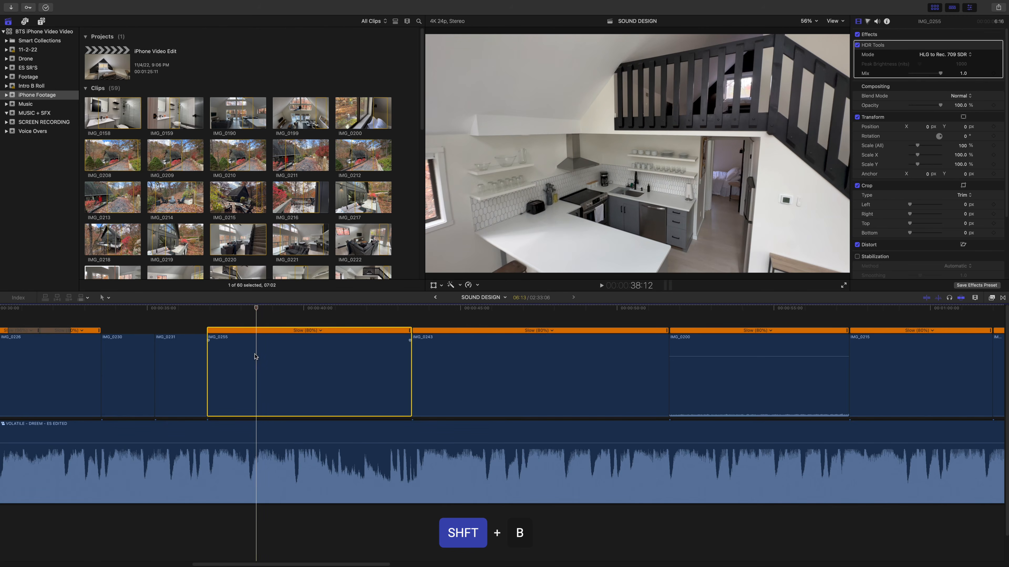
- Split the speed of IMG_0255 at 38:12 and about 41:14, and set the middle segment to Fast 2x
{"action": "left_click", "coordinate": [256, 356]}
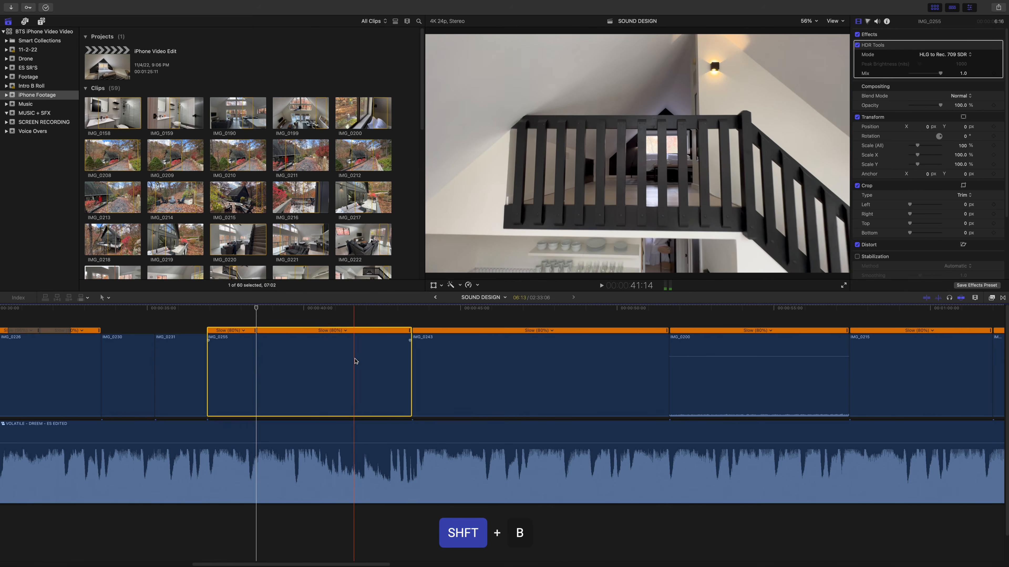
{"action": "left_click", "coordinate": [356, 362]}
{"action": "key", "text": "shift+b"}
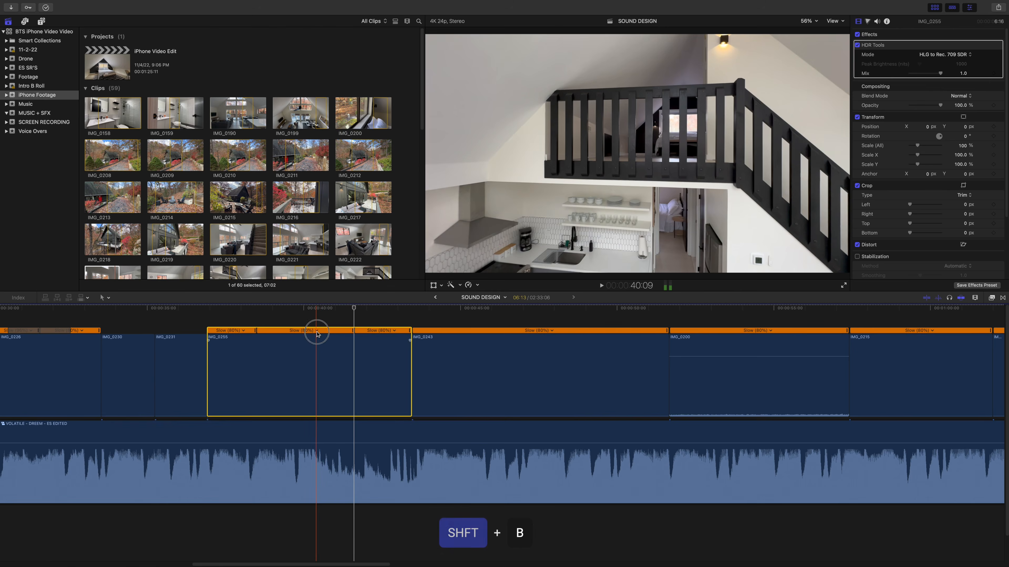
{"action": "left_click", "coordinate": [305, 330]}
{"action": "left_click", "coordinate": [316, 330]}
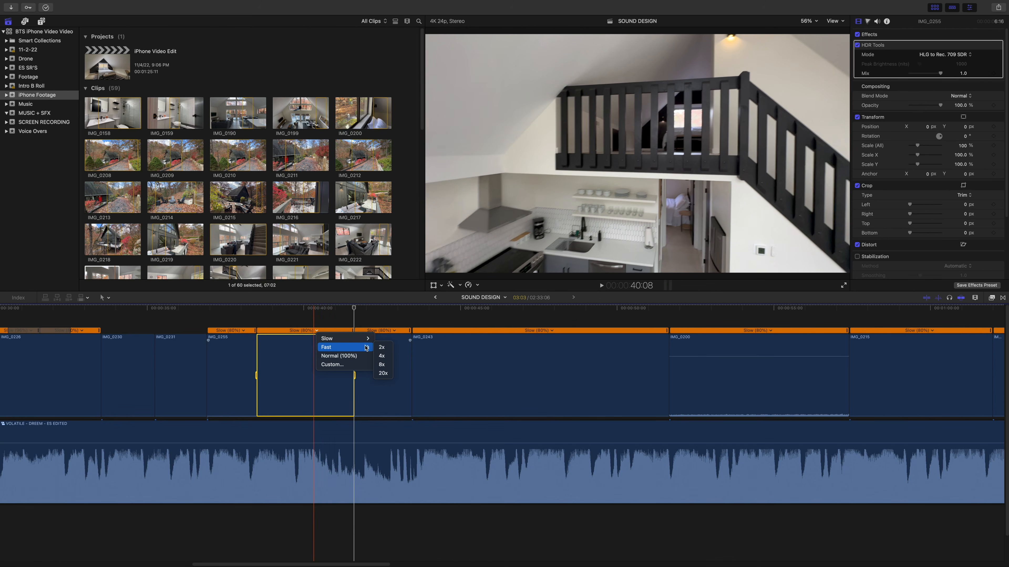
{"action": "left_click", "coordinate": [381, 349]}
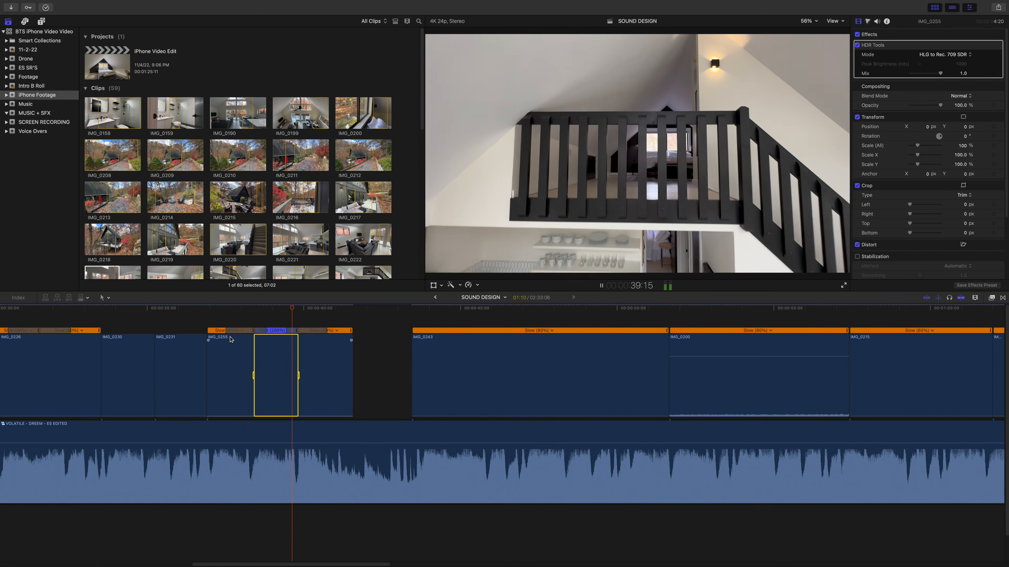
- Set the middle speed segment of IMG_0255 to Normal (100%) and play back the change
{"action": "left_click", "coordinate": [286, 331]}
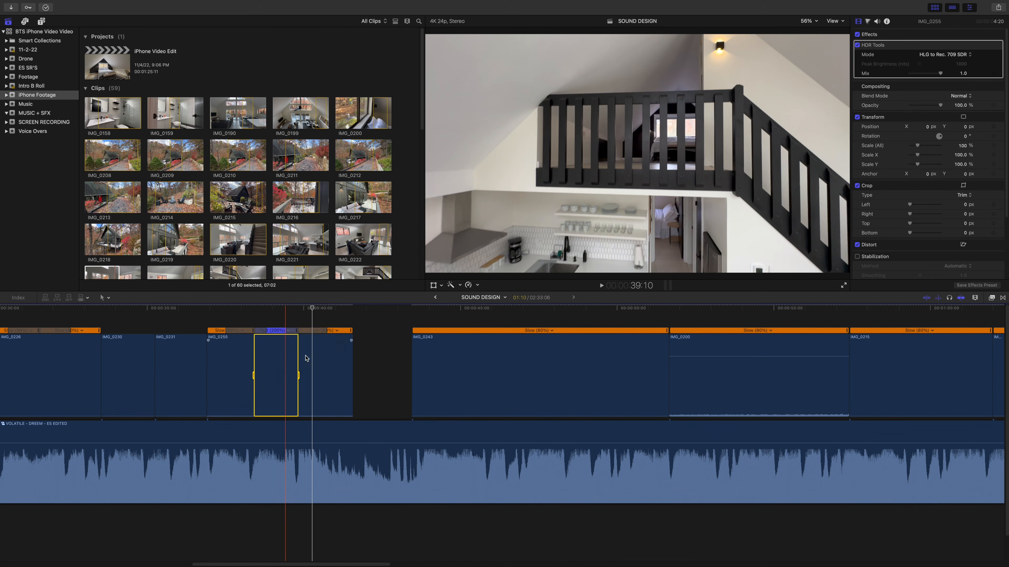
{"action": "key", "text": "space"}
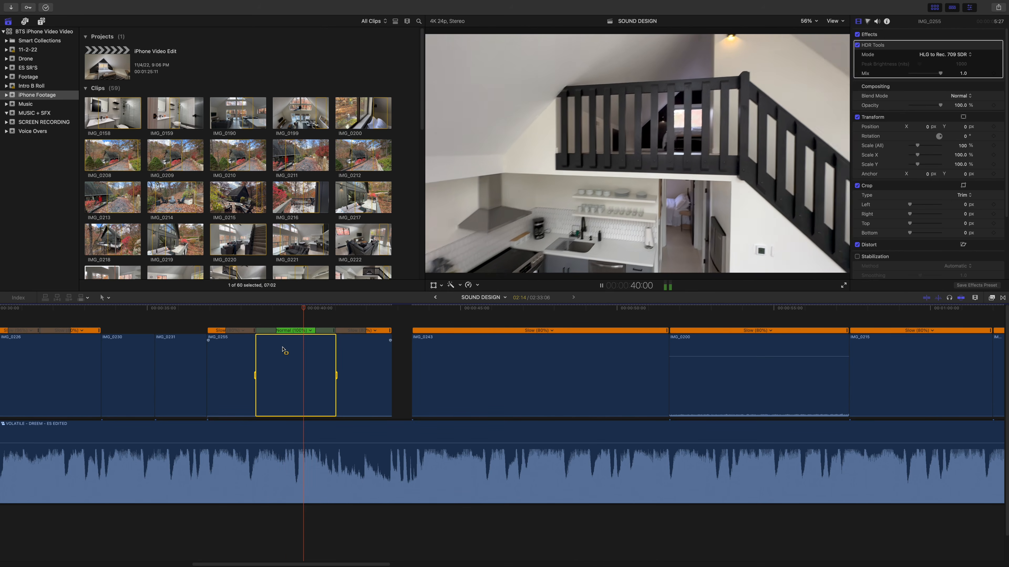
{"action": "key", "text": "space"}
- Cut IMG_0255 at 40:08 and delete the part after the cut
{"action": "key", "text": "super+b"}
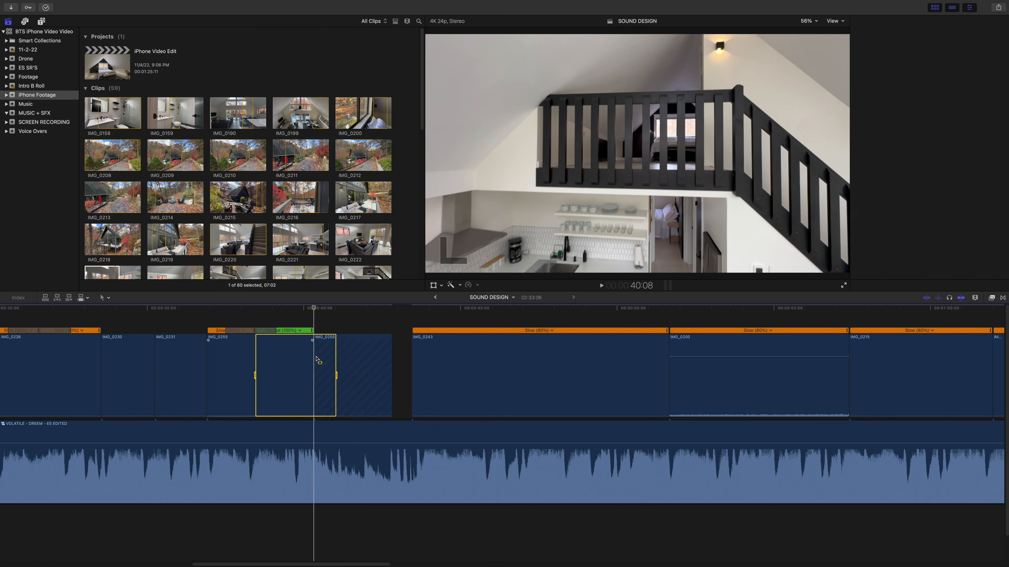
{"action": "left_click", "coordinate": [342, 354]}
{"action": "key", "text": "shift+Delete"}
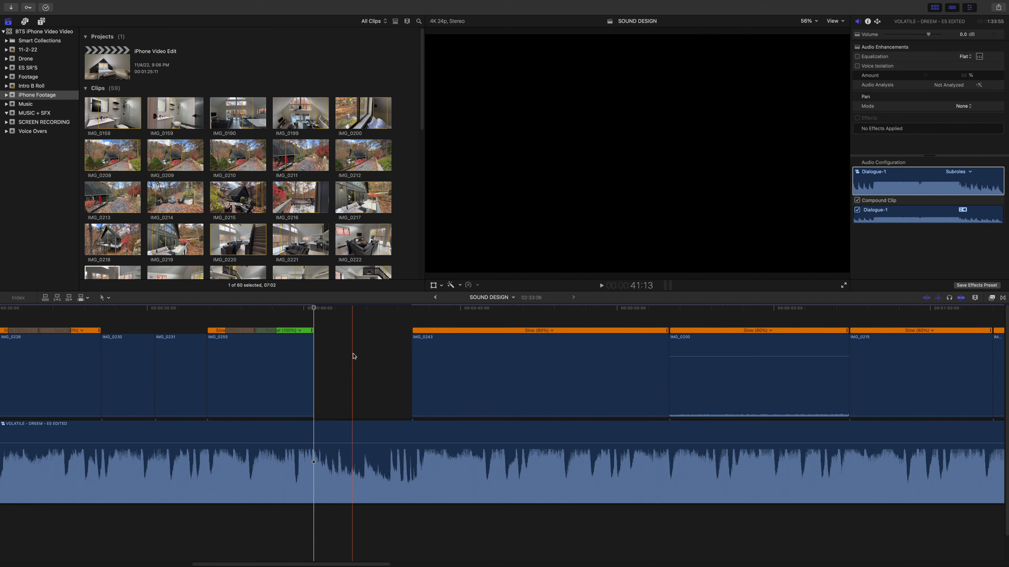
- Move IMG_0243 against the end of IMG_0255 and set its opening speed segment, split at 40:21, to Normal (100%)
{"action": "left_click_drag", "start_coordinate": [430, 361], "coordinate": [333, 351]}
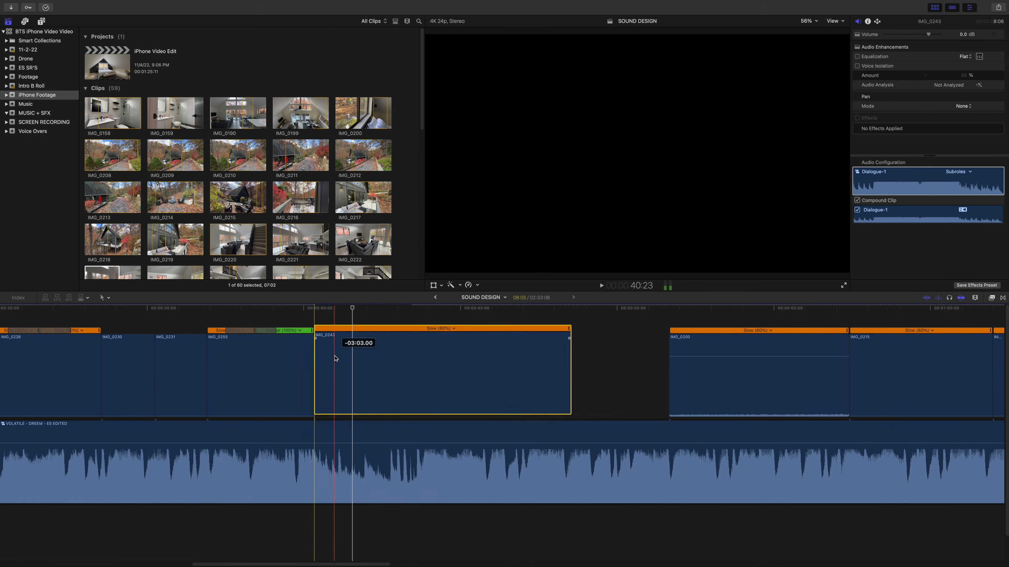
{"action": "key", "text": "shift+slash"}
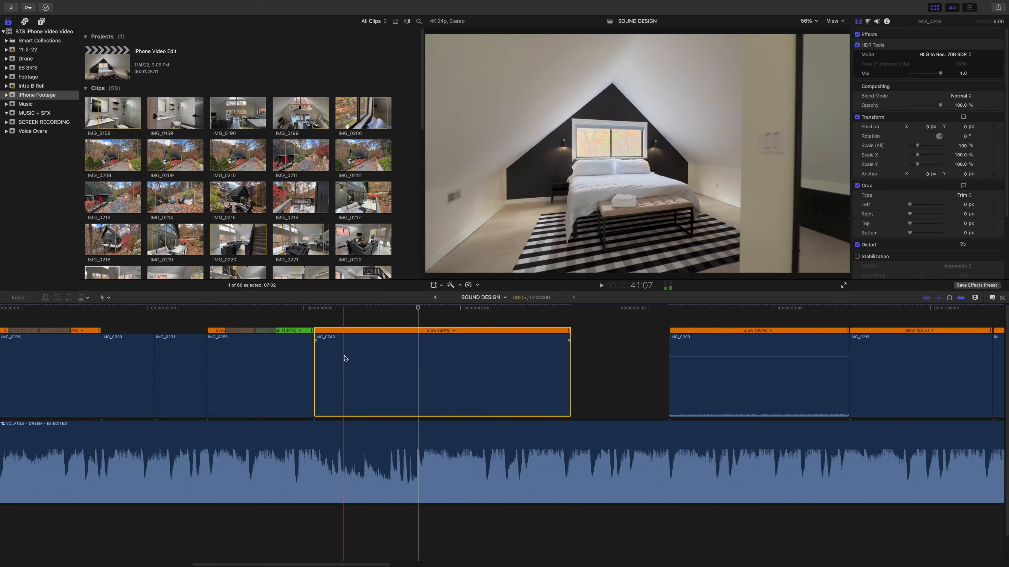
{"action": "key", "text": "shift+b"}
{"action": "left_click", "coordinate": [333, 331]}
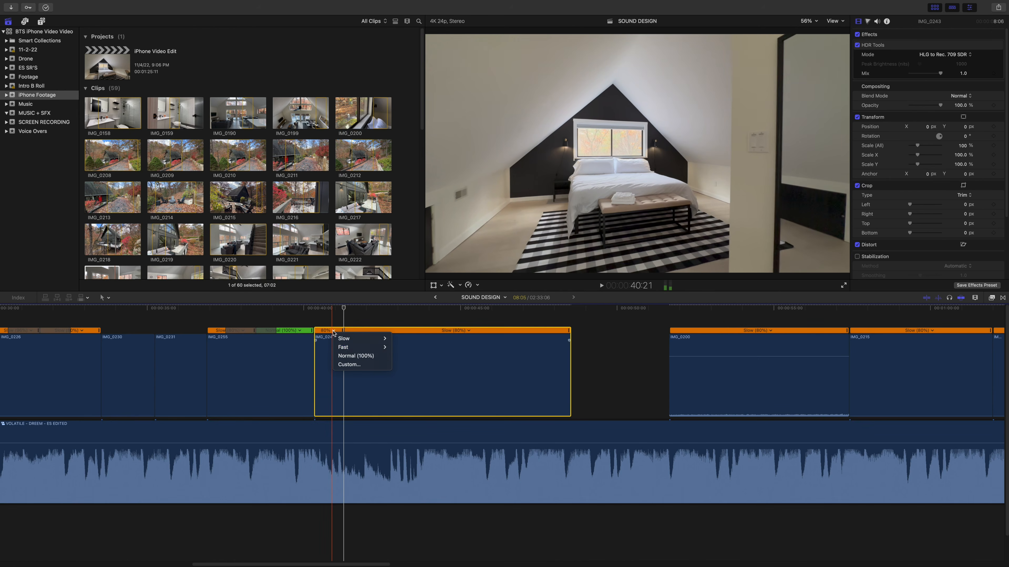
{"action": "left_click", "coordinate": [348, 358]}
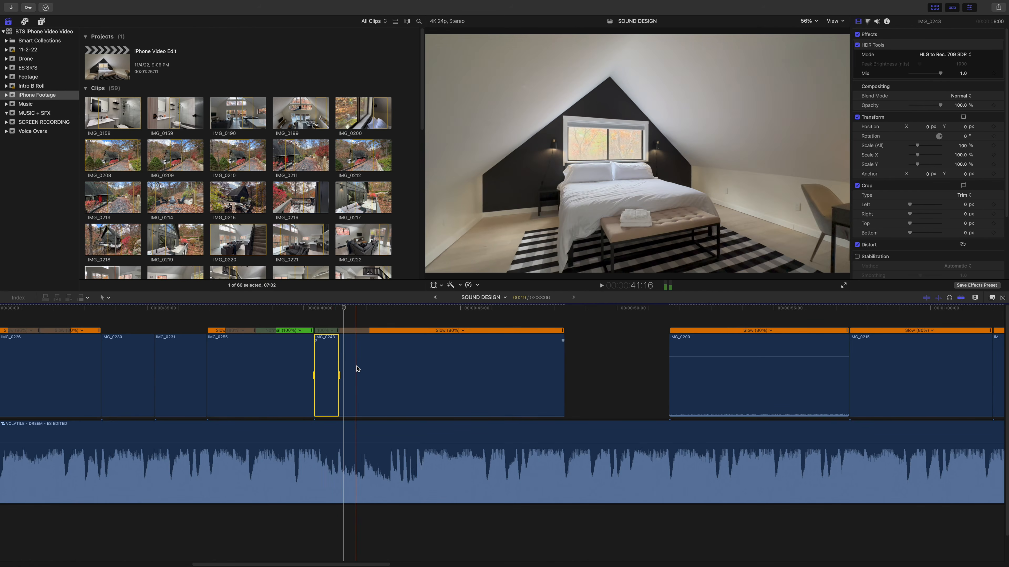
{"action": "key", "text": "space"}
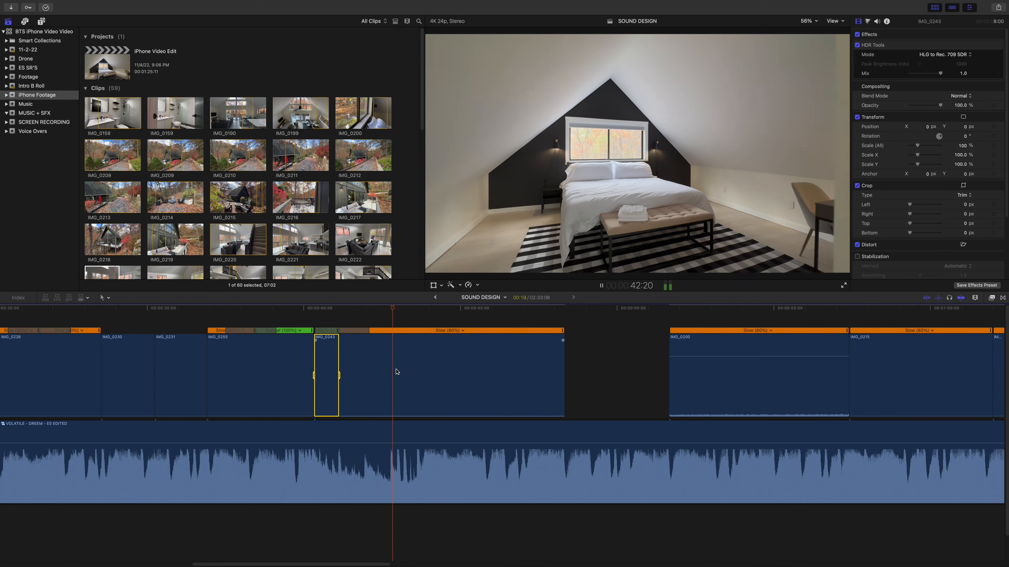
- Cut IMG_0243 at 43:15 on the music beat and delete the part after the cut
{"action": "left_click", "coordinate": [417, 373]}
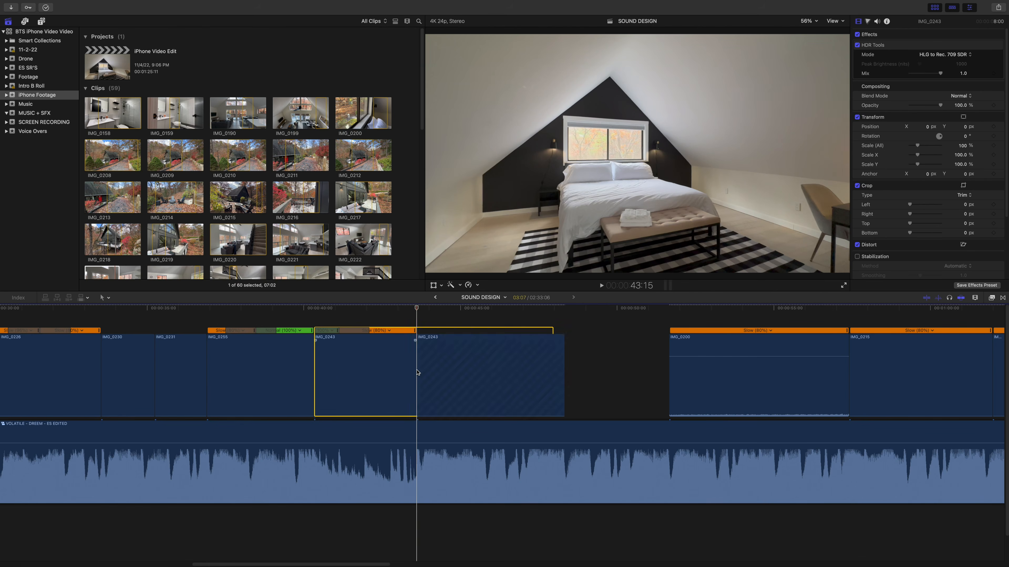
{"action": "key", "text": "super+b"}
{"action": "key", "text": "Delete"}
- Move IMG_0200 against the end of IMG_0243 and paste the attributes of IMG_0231 onto it, including the HDR Tools effect
{"action": "left_click_drag", "start_coordinate": [709, 383], "coordinate": [461, 380]}
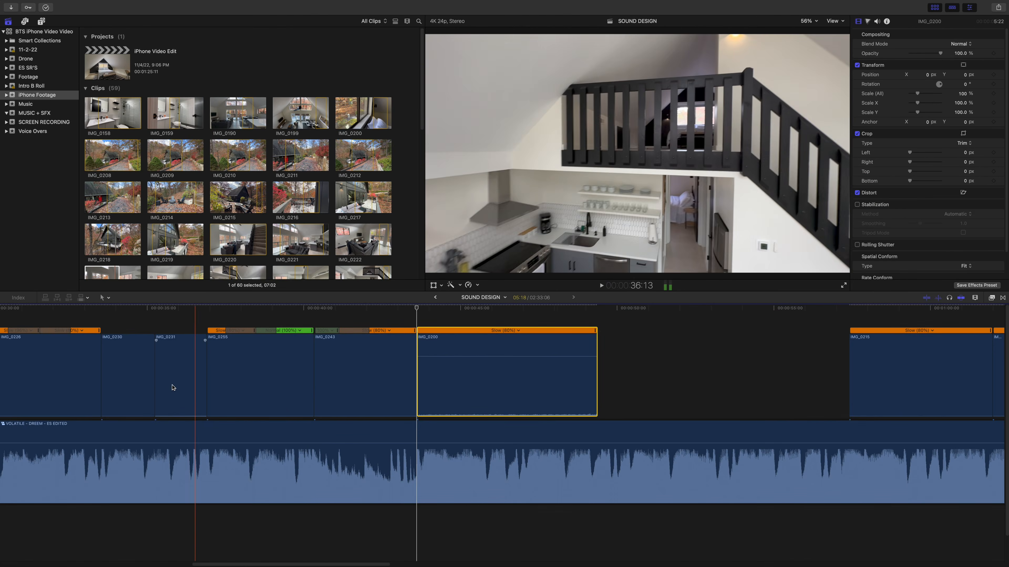
{"action": "left_click", "coordinate": [174, 383]}
{"action": "key", "text": "super+c"}
{"action": "left_click", "coordinate": [490, 384]}
{"action": "key", "text": "shift+super+v"}
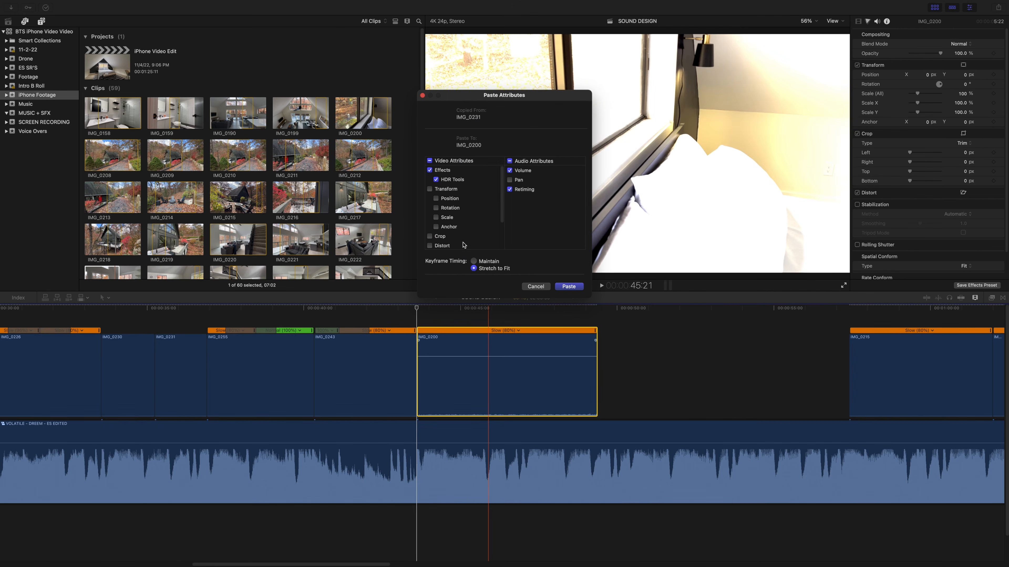
{"action": "left_click", "coordinate": [569, 286]}
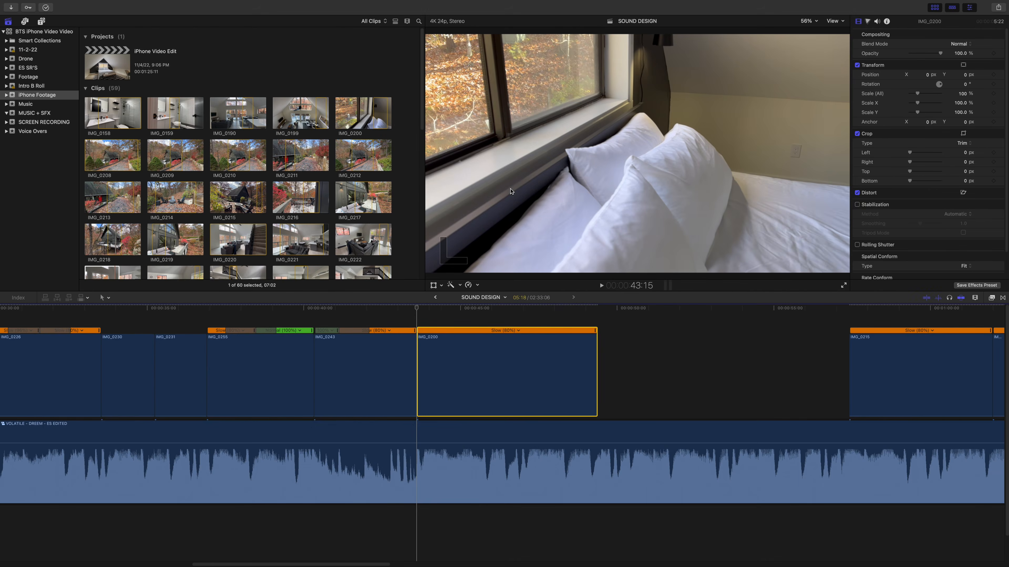
{"action": "key", "text": "space"}
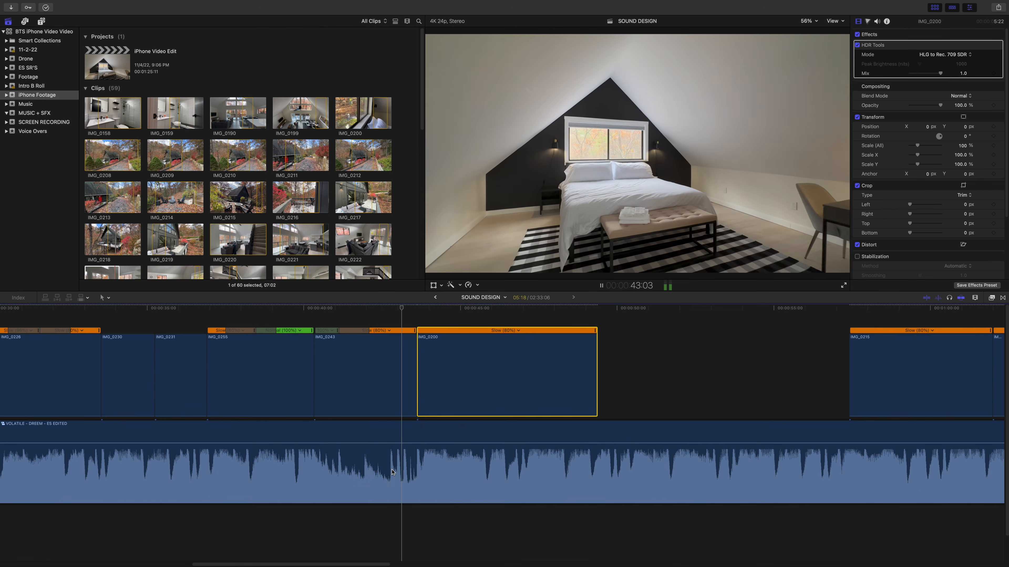
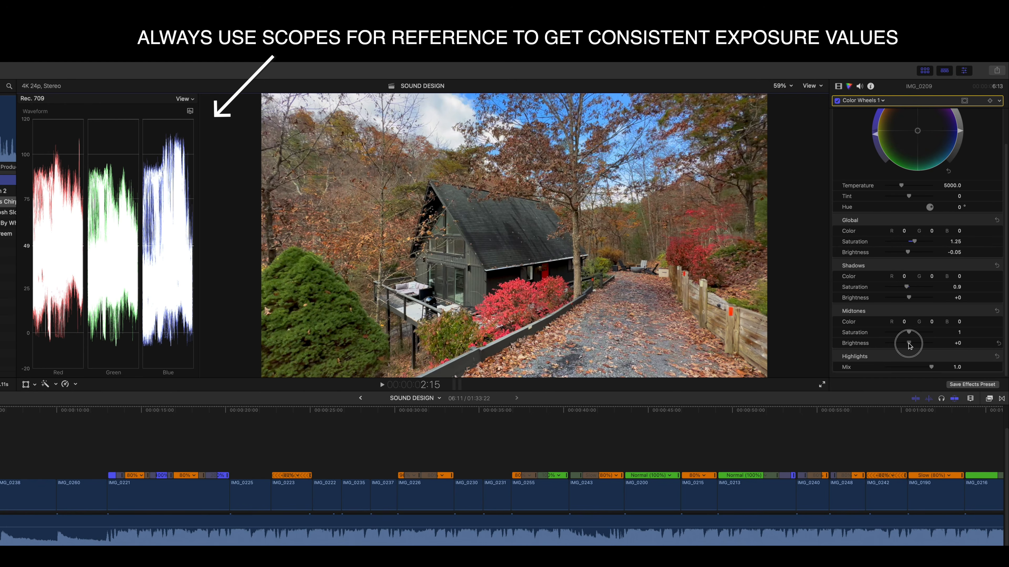
- In IMG_0209's Color Wheels, set midtones saturation to 1.04 and brightness to -0.11, and highlights brightness to +0.05
{"action": "mouse_move", "coordinate": [909, 345]}
{"action": "left_mouse_down"}
{"action": "mouse_move", "coordinate": [908, 333]}
{"action": "mouse_move", "coordinate": [909, 358]}
{"action": "left_mouse_up"}
{"action": "scroll", "coordinate": [931, 363], "scroll_direction": "down", "scroll_amount": 2}
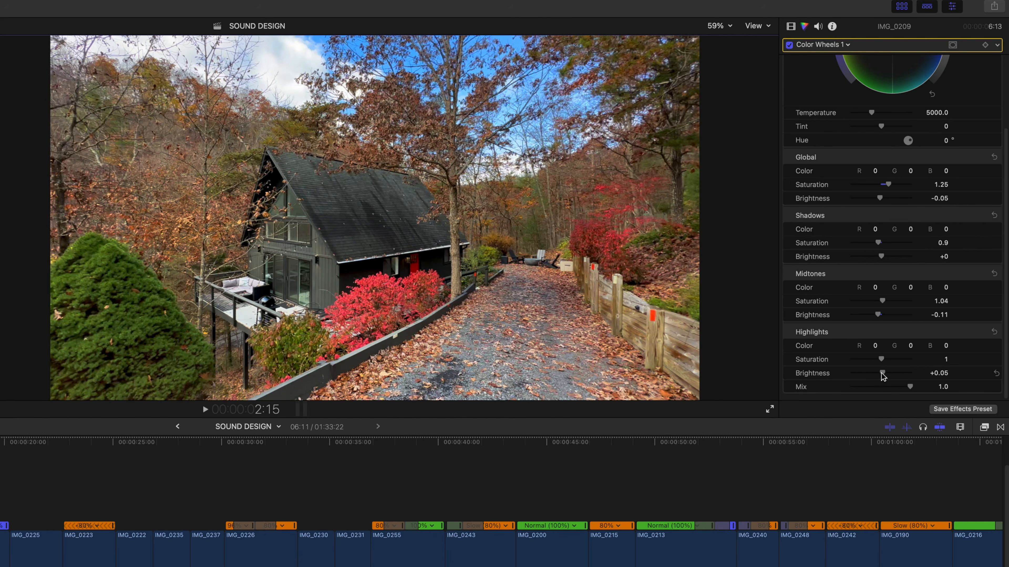
{"action": "left_click_drag", "start_coordinate": [878, 362], "coordinate": [896, 363]}
{"action": "scroll", "coordinate": [920, 267], "scroll_direction": "up", "scroll_amount": 5}
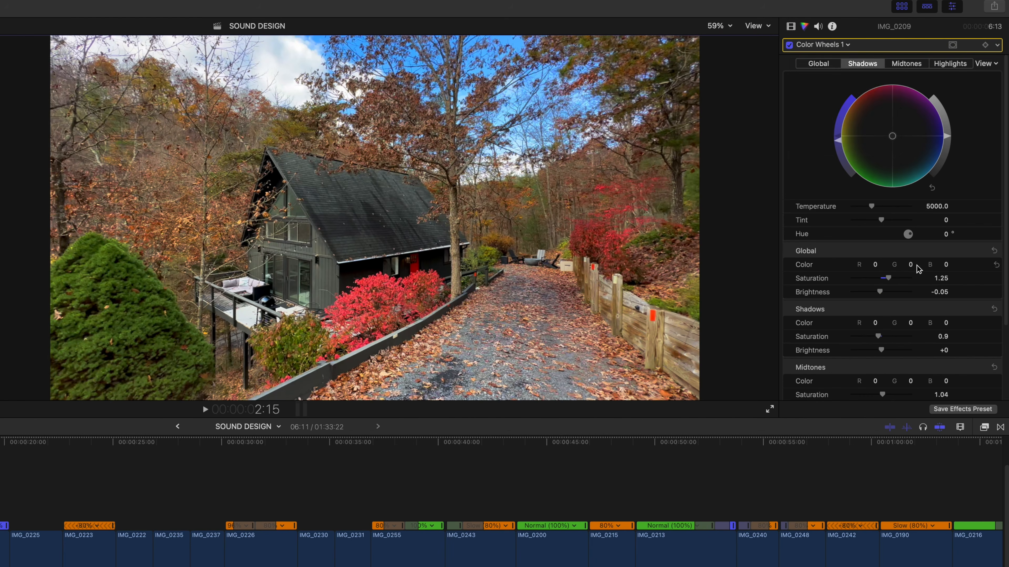
- Add a Color Curves correction to IMG_0209 and shape the luma curve into a gentle S with a slightly lowered white point
{"action": "left_click", "coordinate": [824, 43]}
{"action": "left_click", "coordinate": [848, 124]}
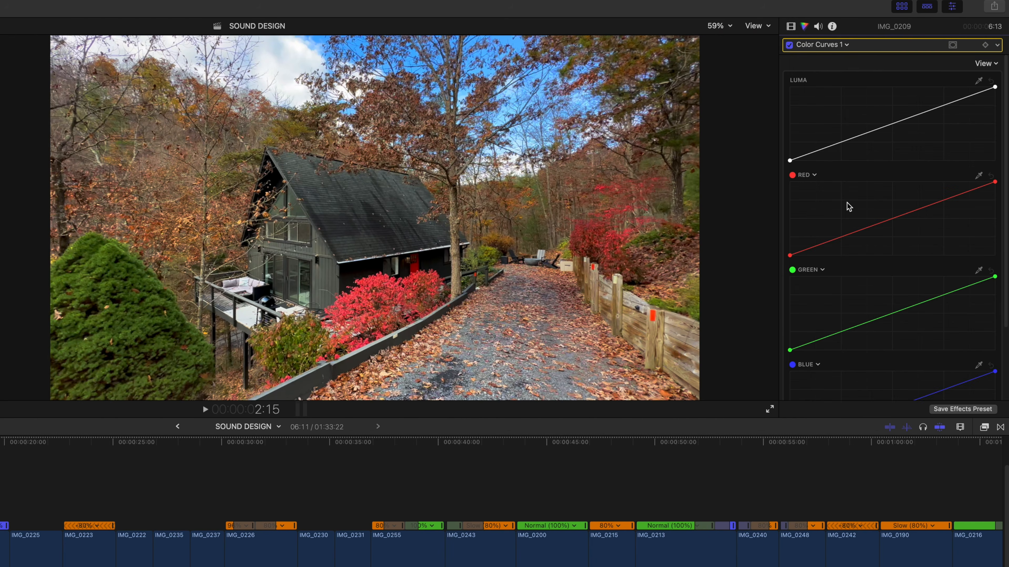
{"action": "left_click", "coordinate": [826, 149]}
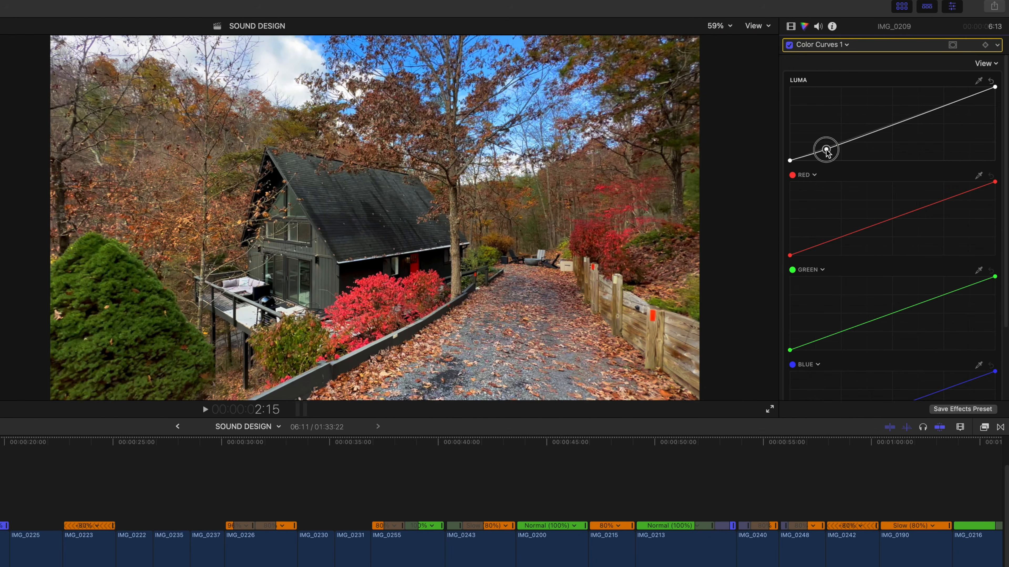
{"action": "left_click_drag", "start_coordinate": [826, 150], "coordinate": [827, 151]}
{"action": "left_click", "coordinate": [916, 115]}
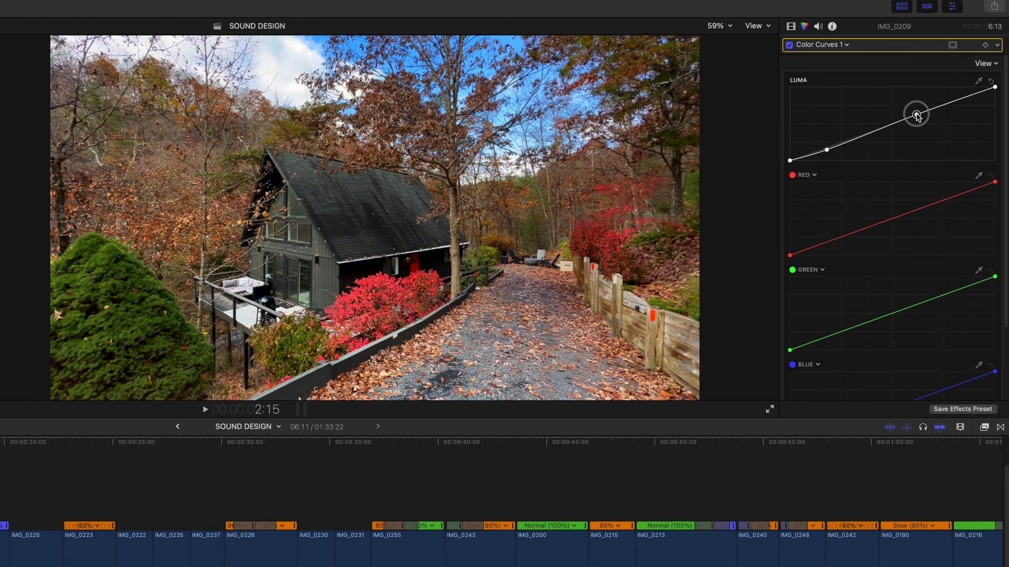
{"action": "left_click_drag", "start_coordinate": [916, 116], "coordinate": [916, 114]}
{"action": "left_click_drag", "start_coordinate": [995, 89], "coordinate": [1005, 94]}
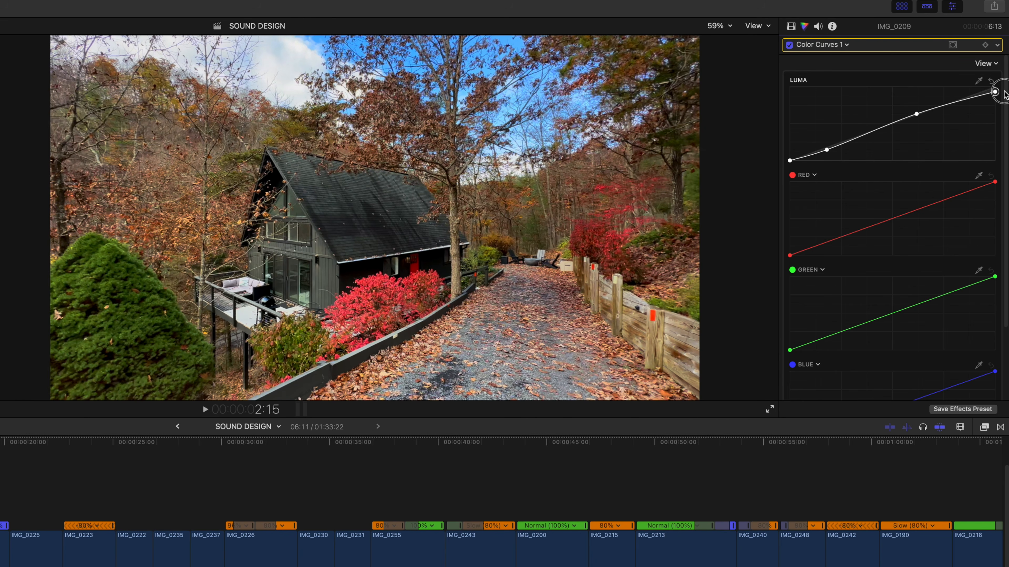
- Add a Hue/Saturation Curves correction to IMG_0209 and slightly raise the blue point in Hue vs Sat
{"action": "left_click", "coordinate": [847, 45]}
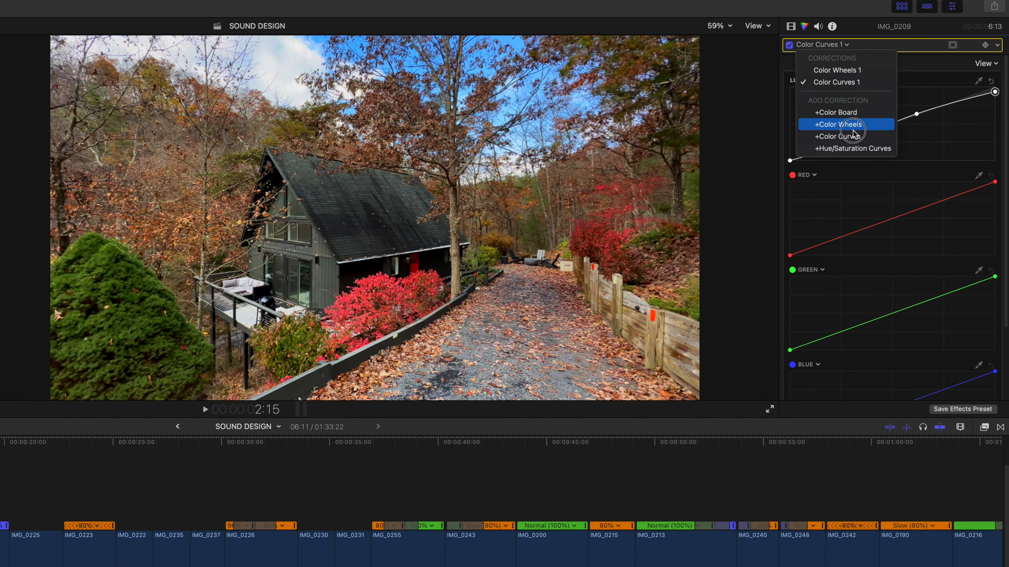
{"action": "left_click", "coordinate": [853, 149]}
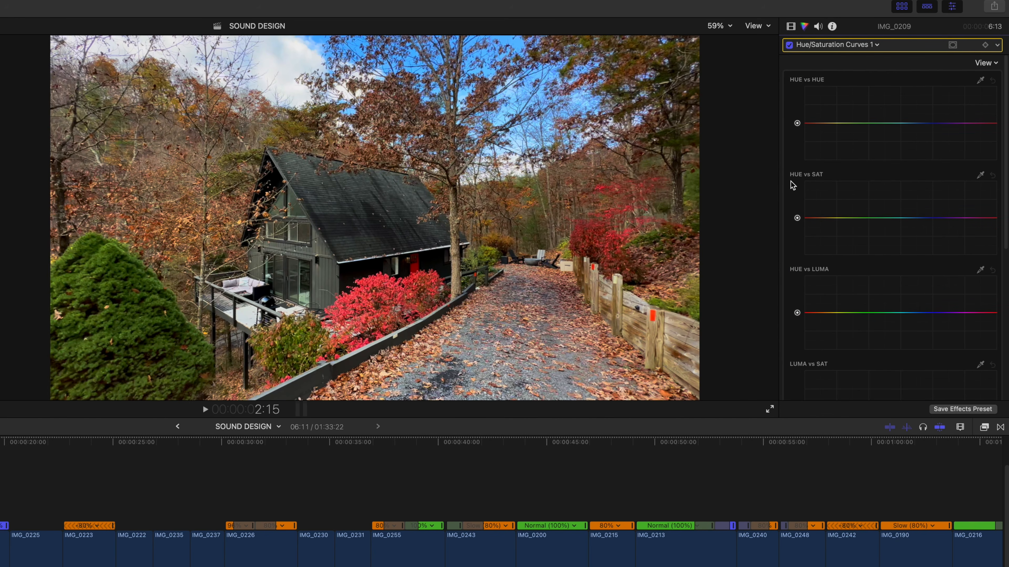
{"action": "scroll", "coordinate": [796, 187], "scroll_direction": "down", "scroll_amount": 3}
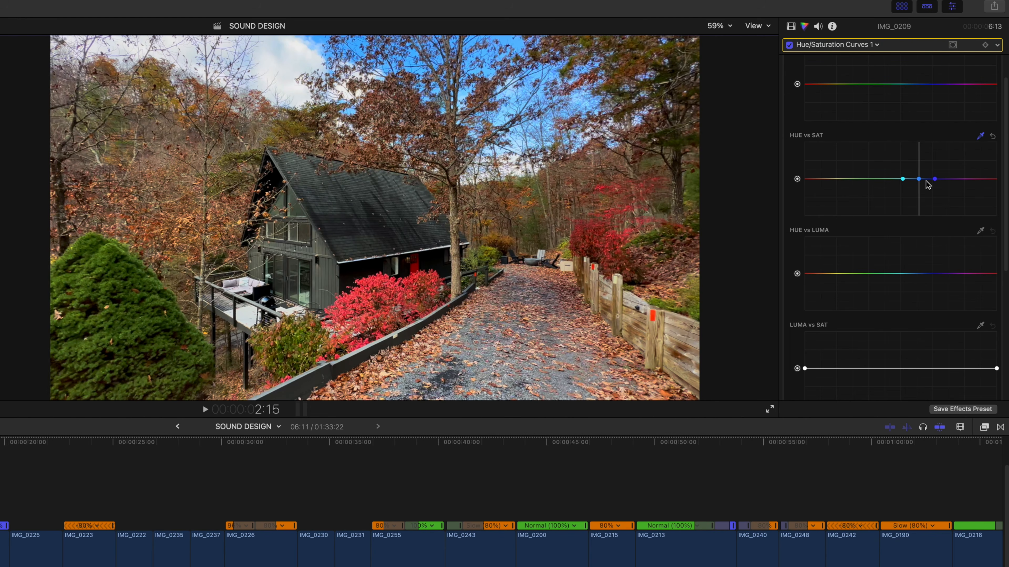
{"action": "mouse_move", "coordinate": [919, 179]}
{"action": "left_mouse_down"}
{"action": "mouse_move", "coordinate": [923, 203]}
{"action": "mouse_move", "coordinate": [924, 156]}
{"action": "mouse_move", "coordinate": [920, 178]}
{"action": "left_mouse_up"}
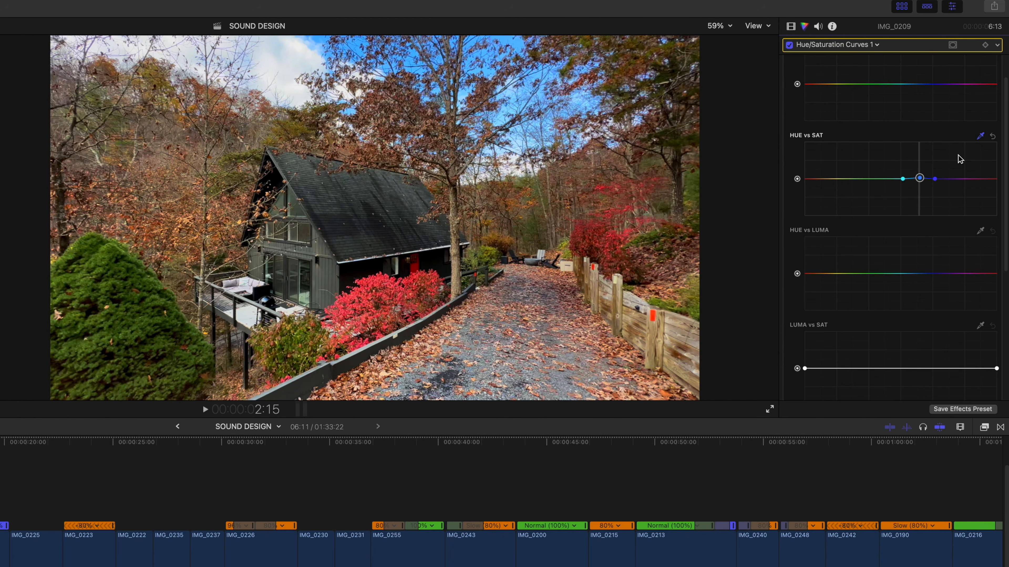
- Sample the foliage for Hue vs Sat, raise the saturation of the oranges and slightly lower the oranges in Hue vs Luma
{"action": "left_click", "coordinate": [980, 136]}
{"action": "left_click", "coordinate": [589, 176]}
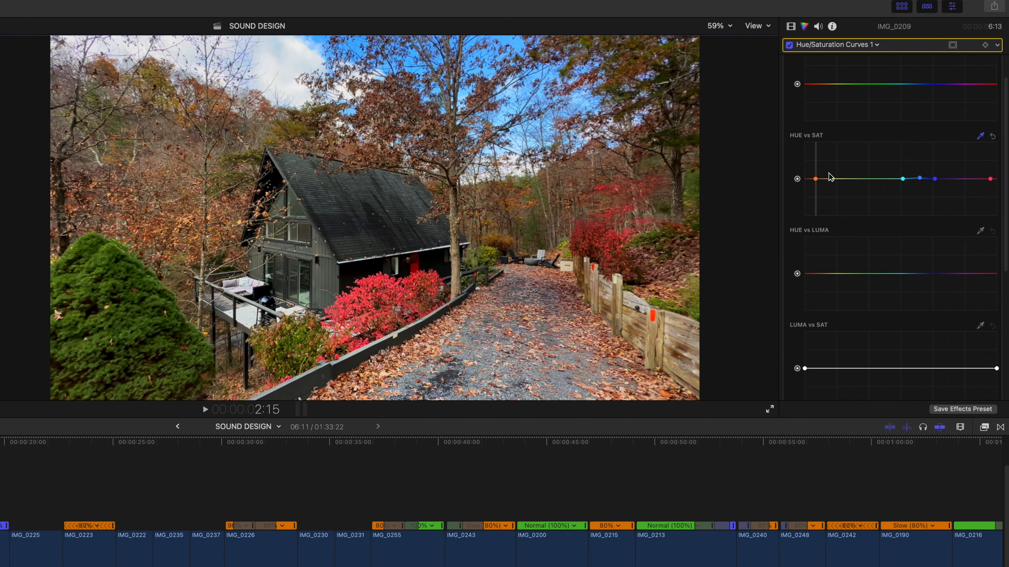
{"action": "left_click_drag", "start_coordinate": [815, 179], "coordinate": [815, 175]}
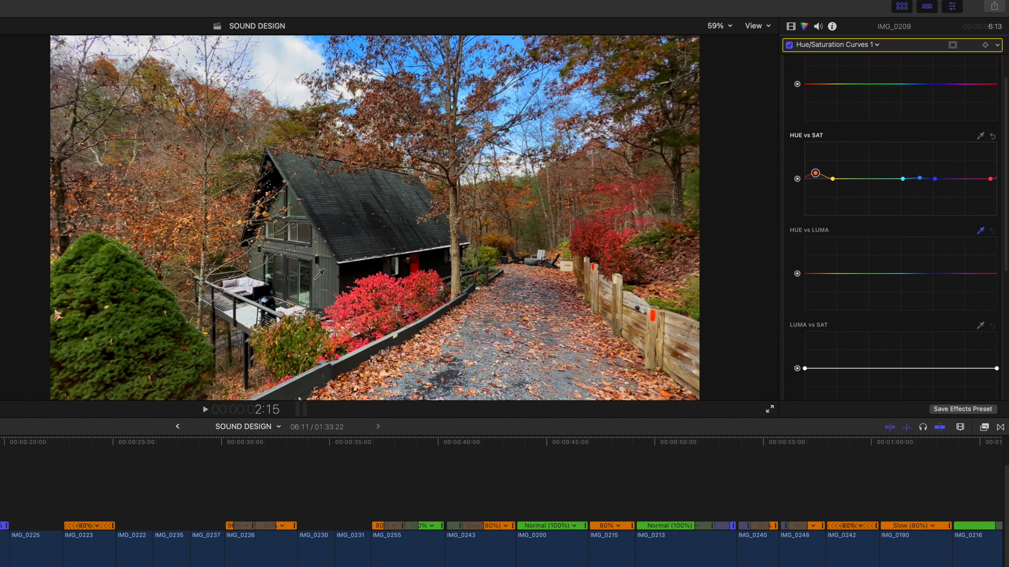
{"action": "left_click_drag", "start_coordinate": [859, 272], "coordinate": [859, 274]}
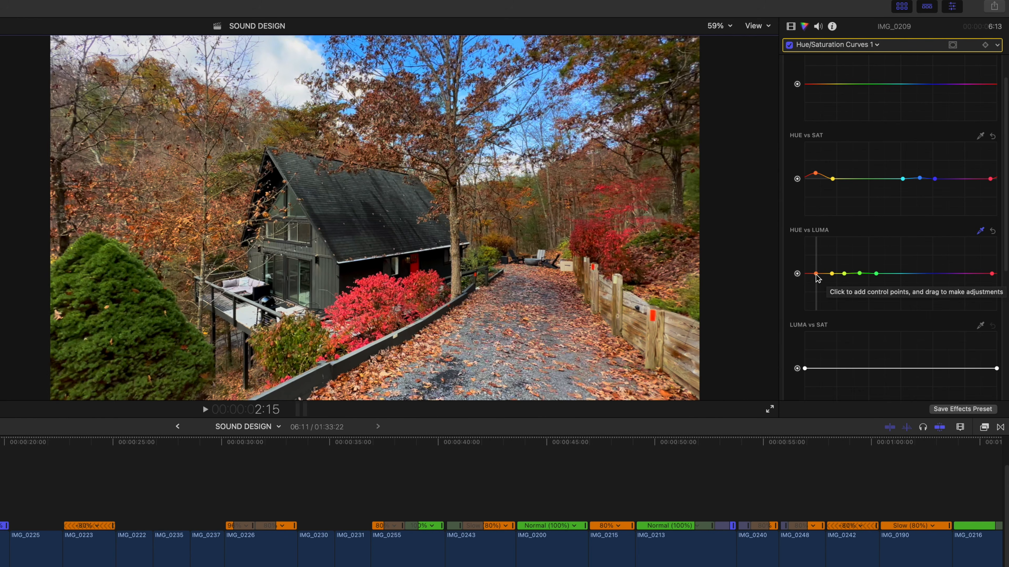
{"action": "left_click_drag", "start_coordinate": [815, 274], "coordinate": [816, 276]}
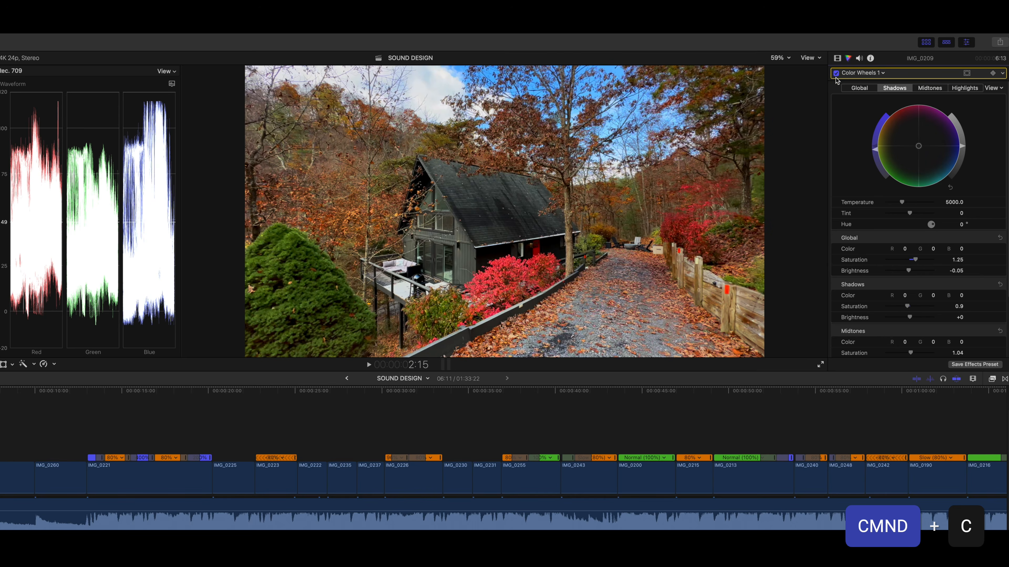
- Compare IMG_0209 with and without Color Wheels 1, and set its global saturation to 1.22
{"action": "left_click", "coordinate": [835, 73]}
{"action": "left_click", "coordinate": [836, 73]}
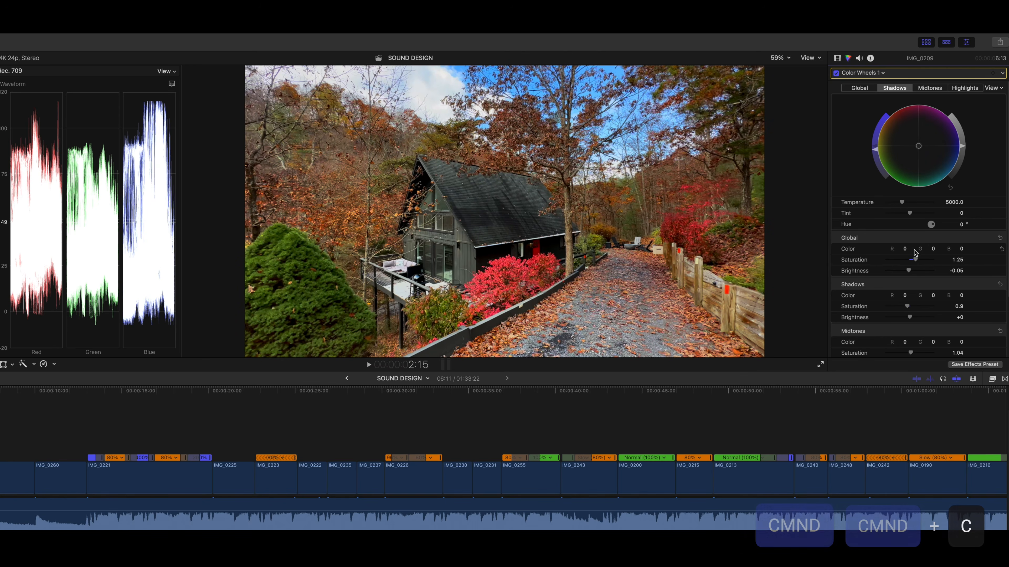
{"action": "left_click_drag", "start_coordinate": [914, 260], "coordinate": [915, 263]}
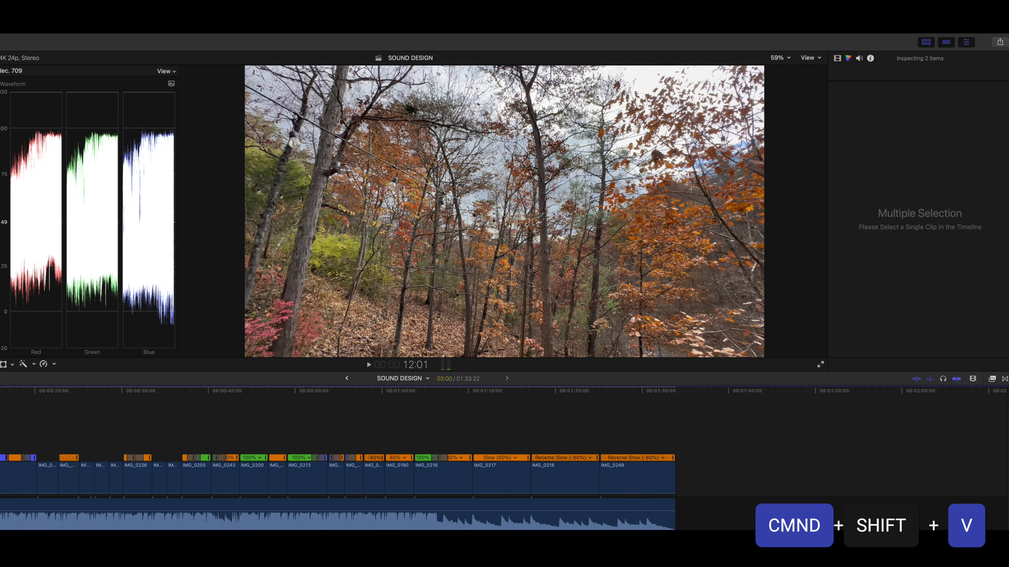
- Paste IMG_0209's Color Wheels, Color Curves and Hue/Saturation Curves onto the selected clips, including IMG_0215, IMG_0213 and IMG_0216 through IMG_0249
{"action": "left_click", "coordinate": [64, 474]}
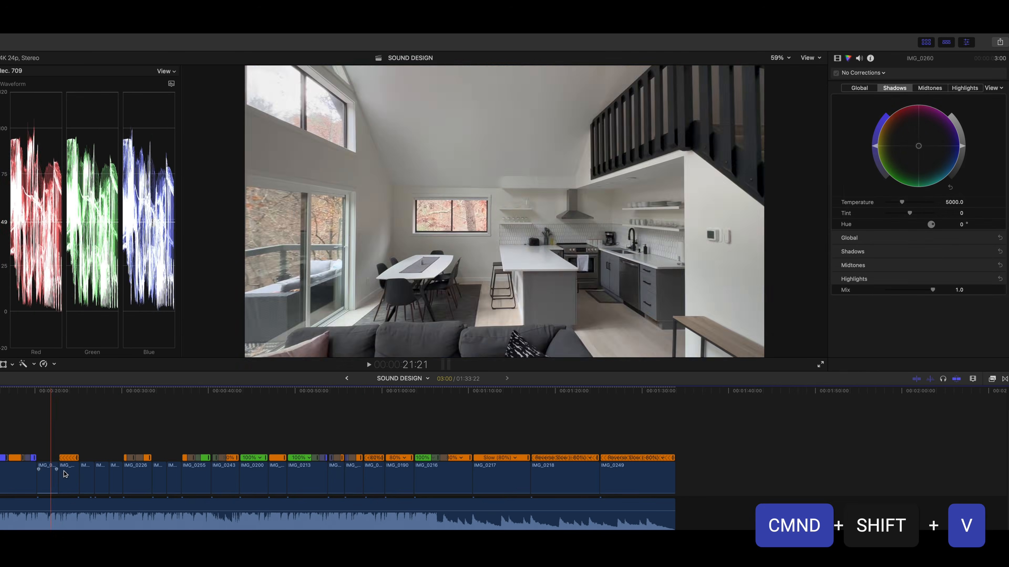
{"action": "left_click", "coordinate": [280, 477], "text": "super"}
{"action": "left_click", "coordinate": [312, 476], "text": "super"}
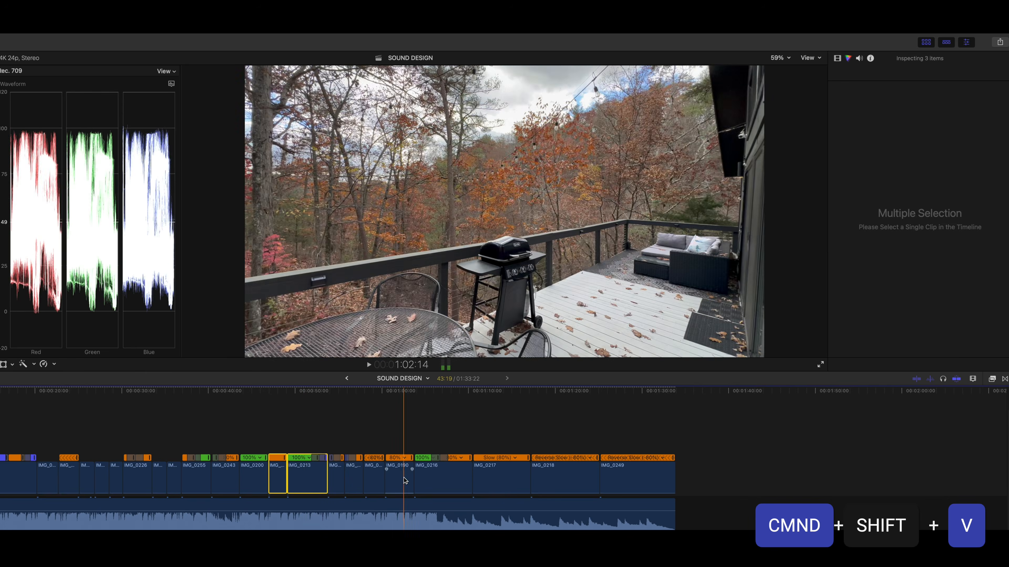
{"action": "left_click", "coordinate": [404, 480], "text": "super"}
{"action": "left_click", "coordinate": [453, 480], "text": "super"}
{"action": "left_click", "coordinate": [513, 479], "text": "super"}
{"action": "left_click_drag", "start_coordinate": [630, 432], "coordinate": [444, 475]}
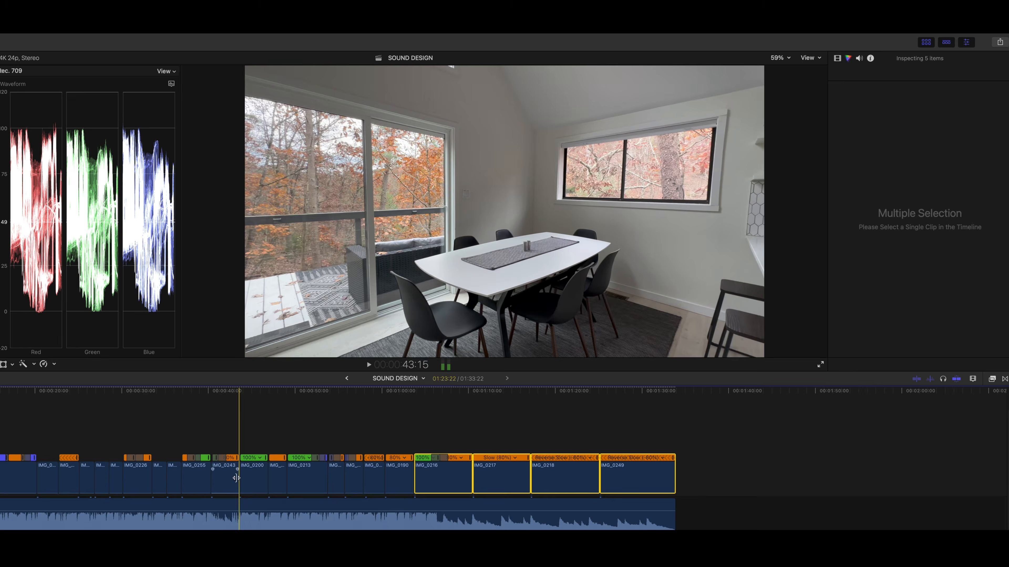
{"action": "left_click", "coordinate": [278, 477], "text": "super"}
{"action": "left_click", "coordinate": [307, 479], "text": "super"}
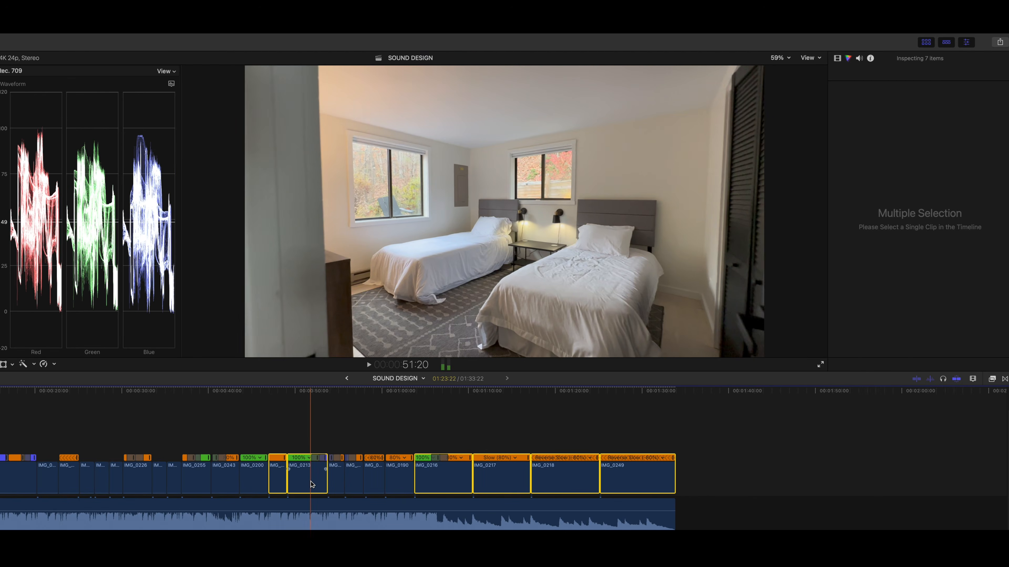
{"action": "key", "text": "super+shift+v"}
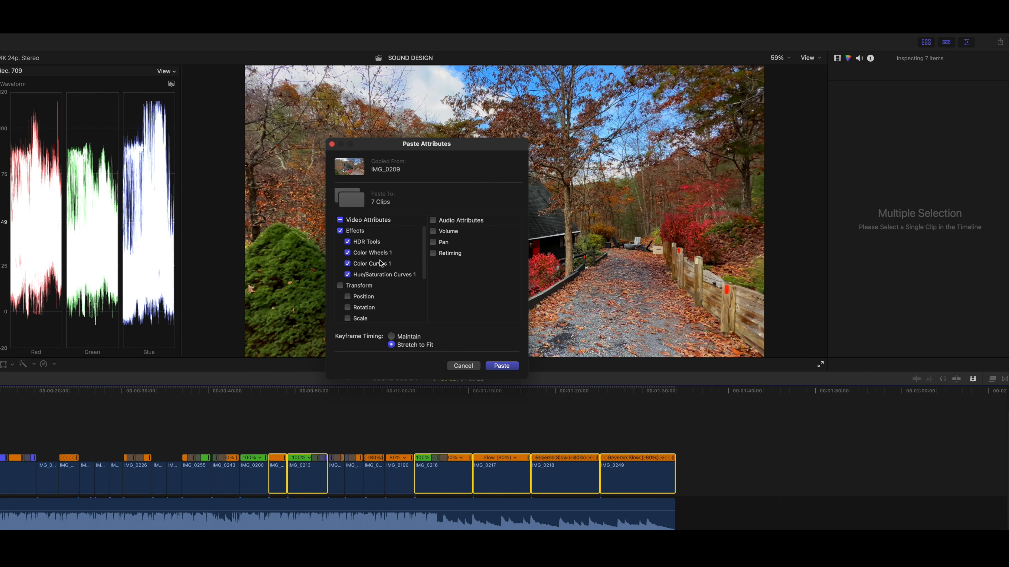
{"action": "left_click", "coordinate": [500, 365]}
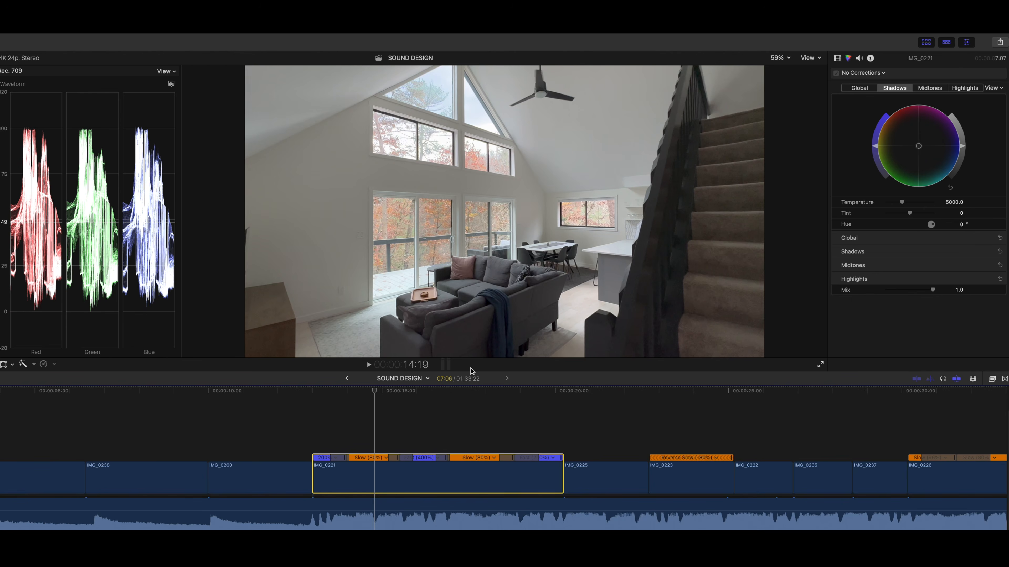
- Set IMG_0221's global saturation to 1.18 and brightness to -0.02 in Color Wheels, and adjust its highlights brightness
{"action": "left_click_drag", "start_coordinate": [910, 275], "coordinate": [915, 262]}
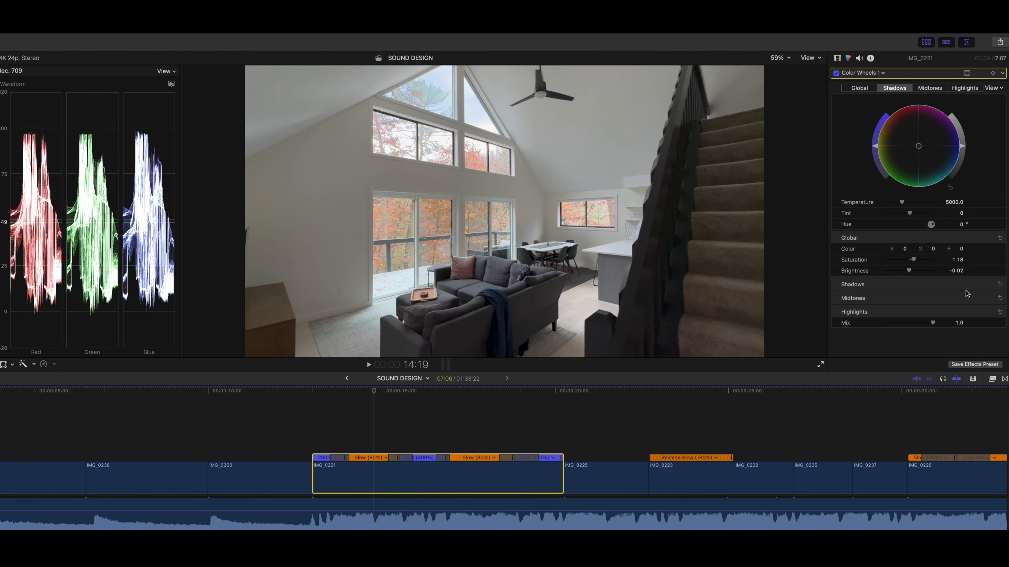
{"action": "left_click", "coordinate": [988, 311]}
{"action": "left_click_drag", "start_coordinate": [909, 345], "coordinate": [912, 308]}
{"action": "left_click", "coordinate": [988, 297]}
{"action": "left_click", "coordinate": [989, 285]}
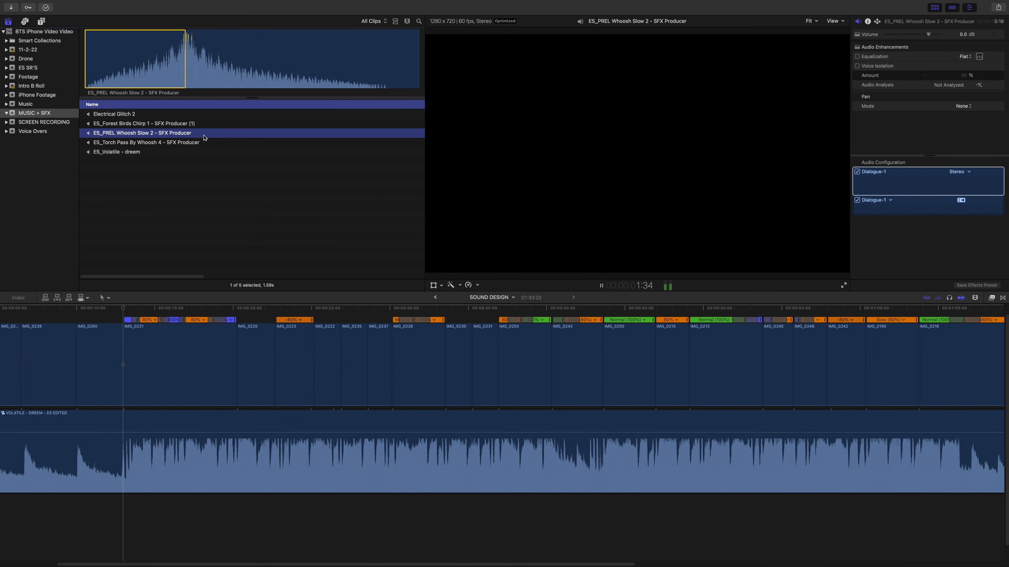
- Place the selected rising part of ES_PREL Whoosh Slow 2 below the music at the start of IMG_0221 and play it back
{"action": "left_click_drag", "start_coordinate": [174, 98], "coordinate": [132, 505]}
{"action": "scroll", "coordinate": [133, 506], "scroll_direction": "down", "scroll_amount": 3}
{"action": "key", "text": "space"}
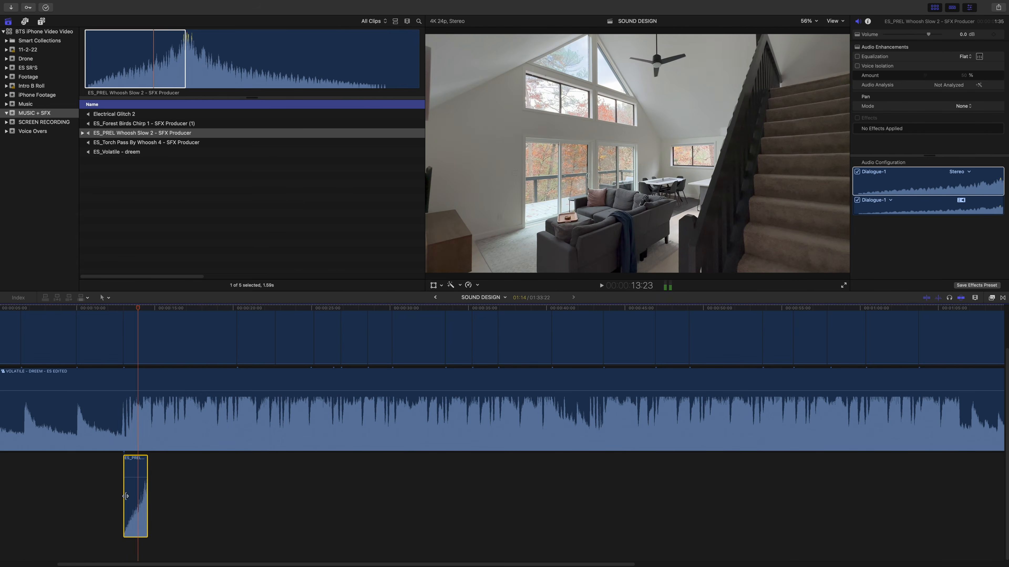
{"action": "key", "text": "space"}
- Extend the whoosh so its peak falls on the entry through the red door in IMG_0221, and set its volume to -7.0 dB
{"action": "mouse_move", "coordinate": [124, 499]}
{"action": "left_mouse_down"}
{"action": "mouse_move", "coordinate": [115, 501]}
{"action": "mouse_move", "coordinate": [126, 489]}
{"action": "mouse_move", "coordinate": [177, 484]}
{"action": "mouse_move", "coordinate": [125, 502]}
{"action": "left_mouse_up"}
{"action": "key", "text": "super+r"}
{"action": "key", "text": "space"}
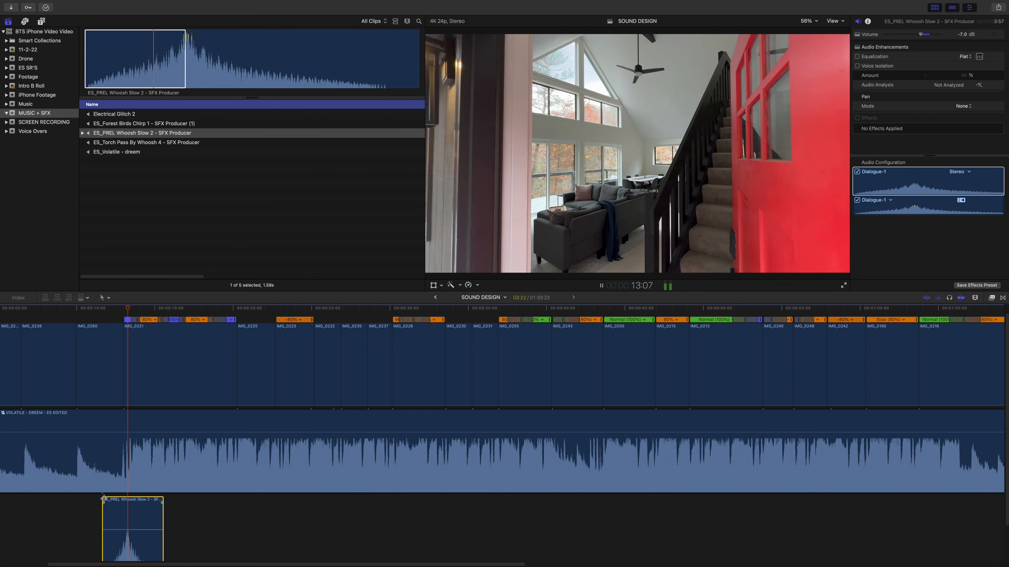
{"action": "key", "text": "super+r"}
{"action": "key", "text": "space"}
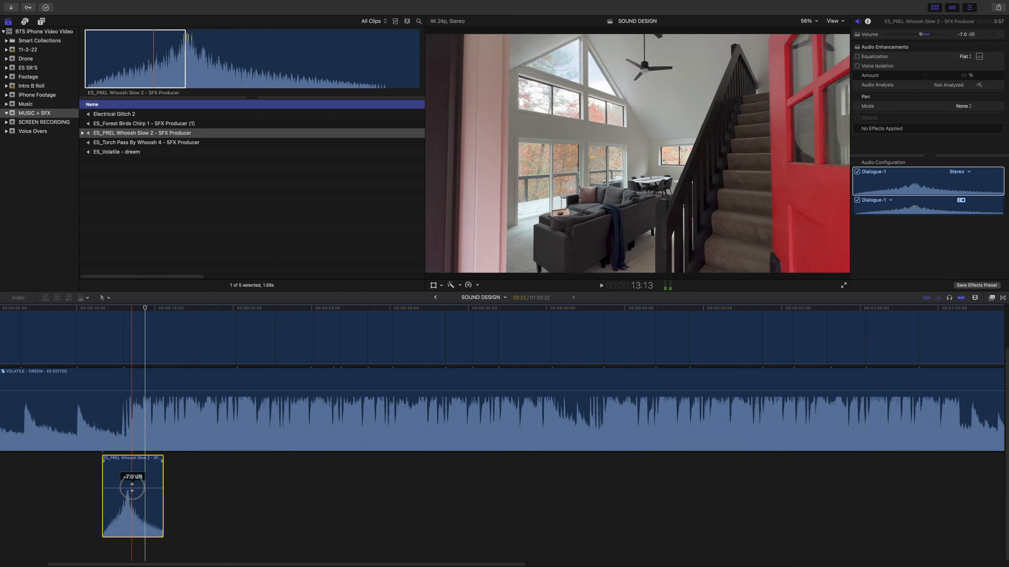
{"action": "scroll", "coordinate": [130, 500], "scroll_direction": "up", "scroll_amount": 2}
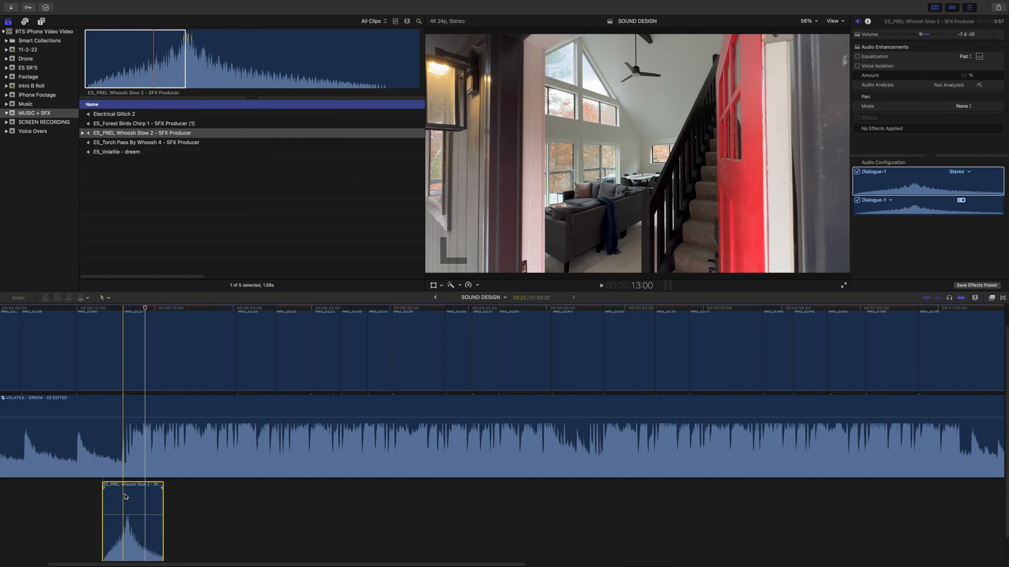
{"action": "key", "text": "super+equal"}
{"action": "key", "text": "super+equal"}
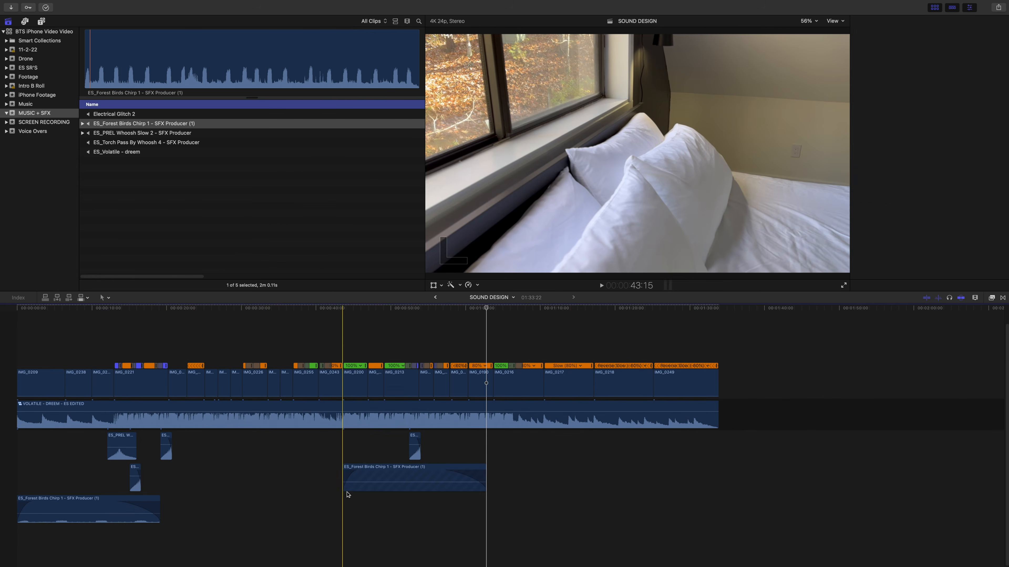
- Play back the Forest Birds Chirp sound under IMG_0200 and trim its end to the end of IMG_0213
{"action": "key", "text": "super+4"}
{"action": "key", "text": "space"}
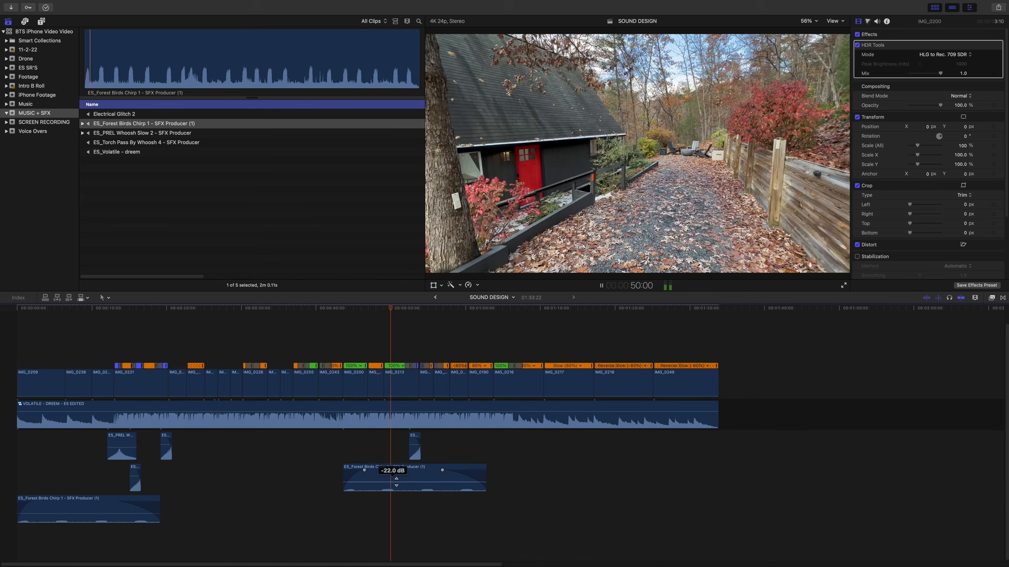
{"action": "key", "text": "space"}
{"action": "left_click_drag", "start_coordinate": [485, 472], "coordinate": [421, 447]}
- Copy the trimmed Forest Birds Chirp clip and paste it at the start of IMG_0216
{"action": "left_click", "coordinate": [394, 447]}
{"action": "key", "text": "super+c"}
{"action": "key", "text": "super+v"}
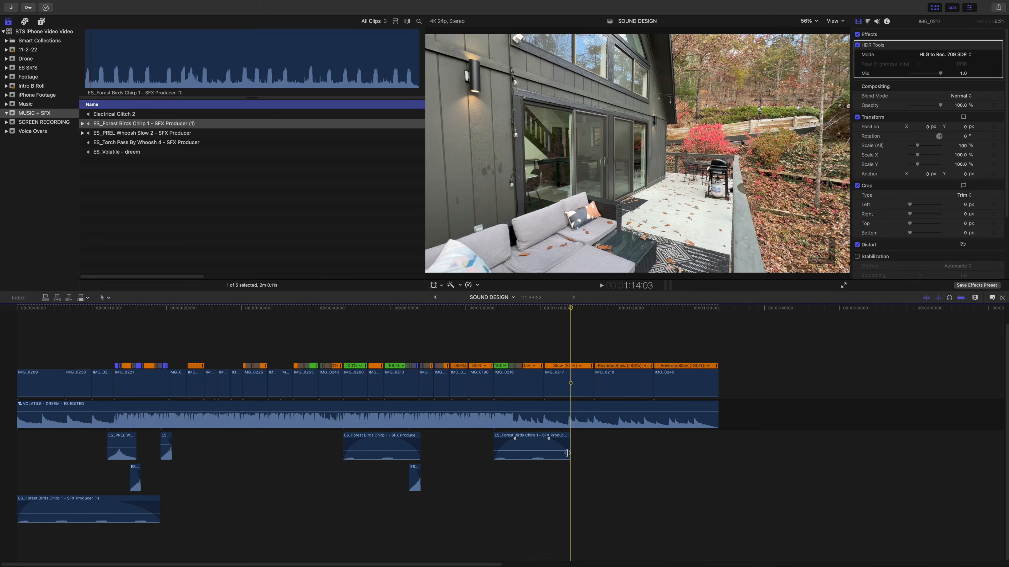
- Extend the pasted Forest Birds Chirp clip to the end of IMG_0249 at 1:33:22 and adjust its fades
{"action": "left_click_drag", "start_coordinate": [568, 453], "coordinate": [717, 452]}
{"action": "left_click_drag", "start_coordinate": [496, 457], "coordinate": [536, 457]}
{"action": "mouse_move", "coordinate": [556, 457]}
{"action": "left_mouse_down"}
{"action": "mouse_move", "coordinate": [509, 458]}
{"action": "mouse_move", "coordinate": [551, 457]}
{"action": "left_mouse_up"}
{"action": "left_click_drag", "start_coordinate": [567, 458], "coordinate": [510, 458]}
{"action": "left_click_drag", "start_coordinate": [613, 452], "coordinate": [717, 450]}
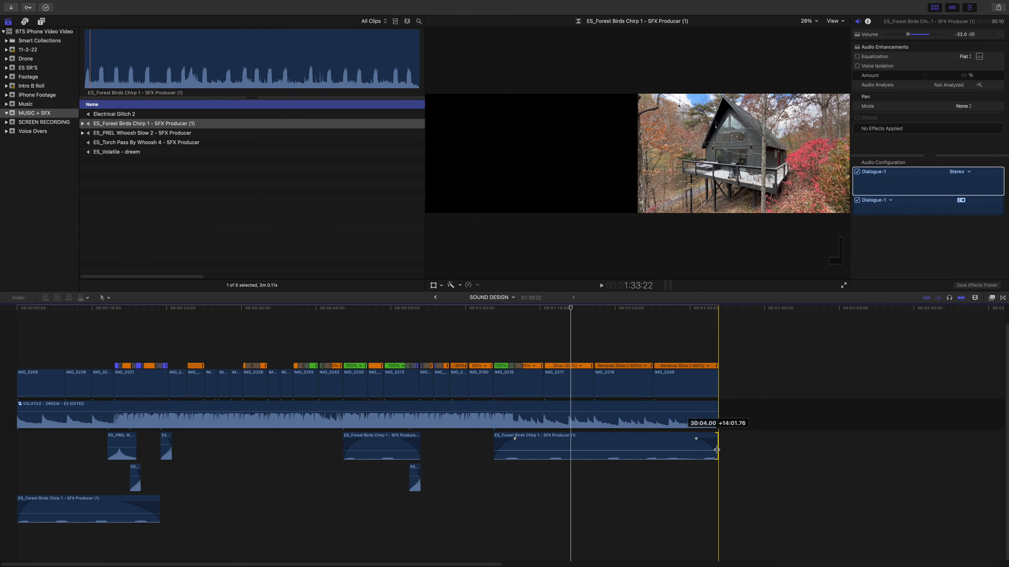
{"action": "left_click", "coordinate": [484, 465]}
{"action": "left_click_drag", "start_coordinate": [525, 455], "coordinate": [505, 455]}
{"action": "left_click_drag", "start_coordinate": [697, 455], "coordinate": [654, 442]}
{"action": "key", "text": "space"}
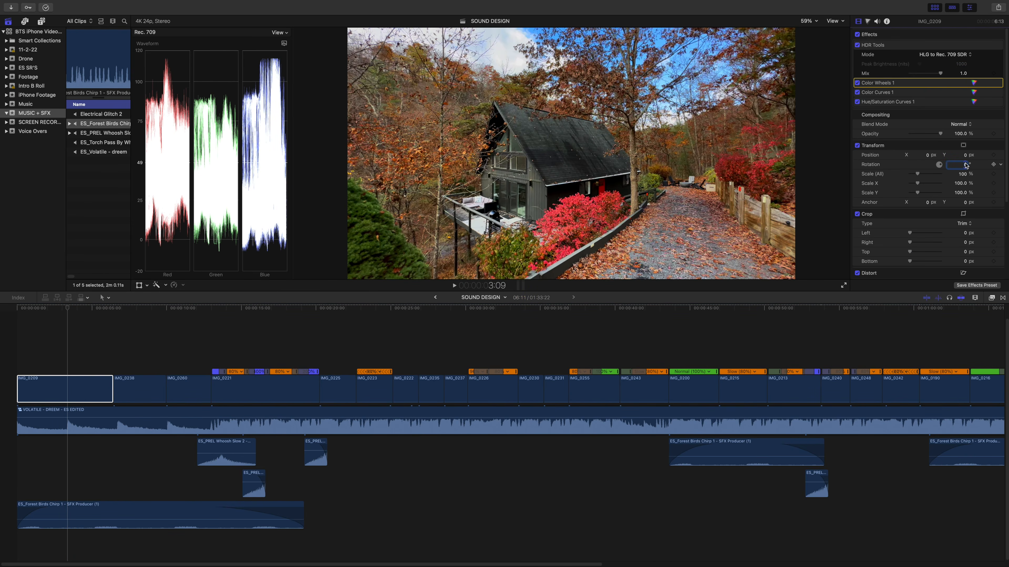
- Set IMG_0209's rotation to 0.1° and scale to 102%, and turn on stabilization for the clip
{"action": "left_click_drag", "start_coordinate": [965, 165], "coordinate": [963, 174]}
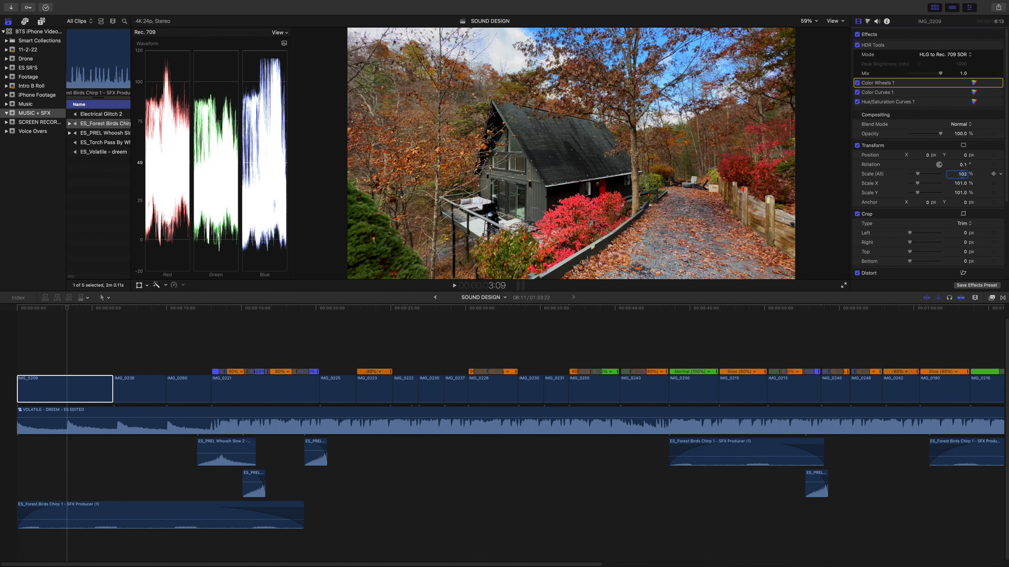
{"action": "scroll", "coordinate": [945, 198], "scroll_direction": "down", "scroll_amount": 5}
{"action": "left_click", "coordinate": [857, 175]}
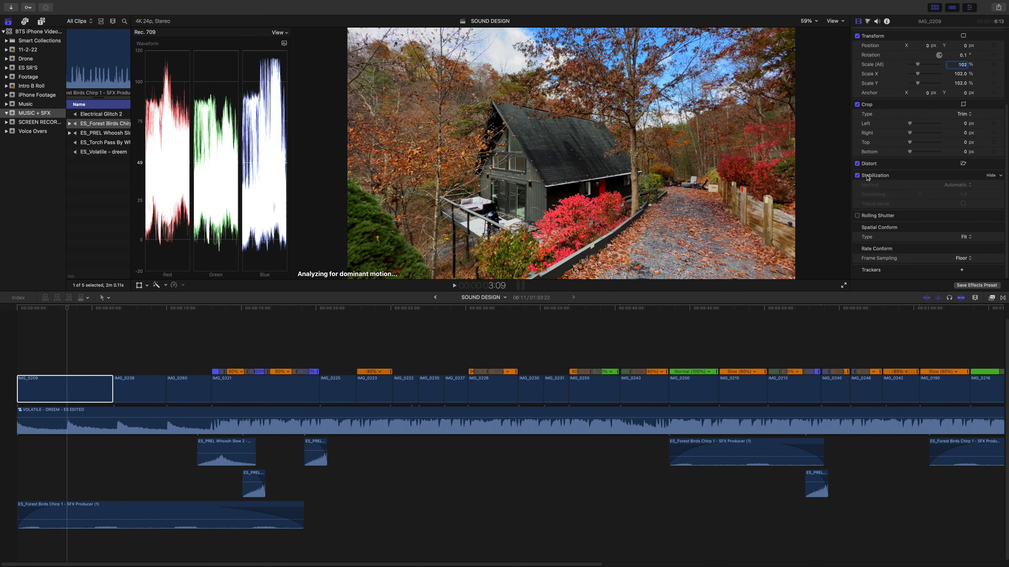
{"action": "left_click", "coordinate": [141, 350]}
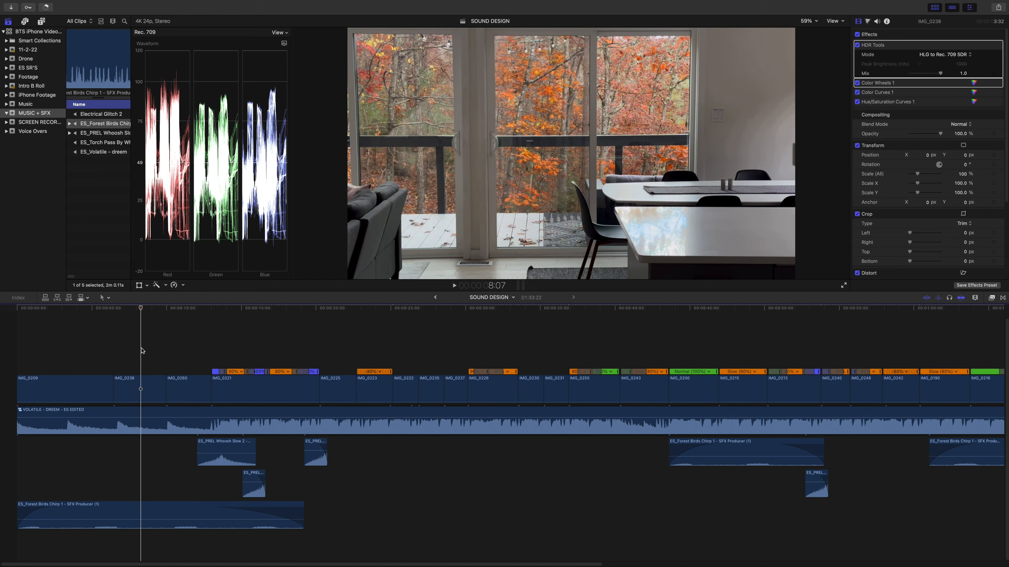
- Bring up the stabilization settings of IMG_0238 and check the following clip, IMG_0260
{"action": "left_click", "coordinate": [140, 387]}
{"action": "scroll", "coordinate": [875, 254], "scroll_direction": "down", "scroll_amount": 5}
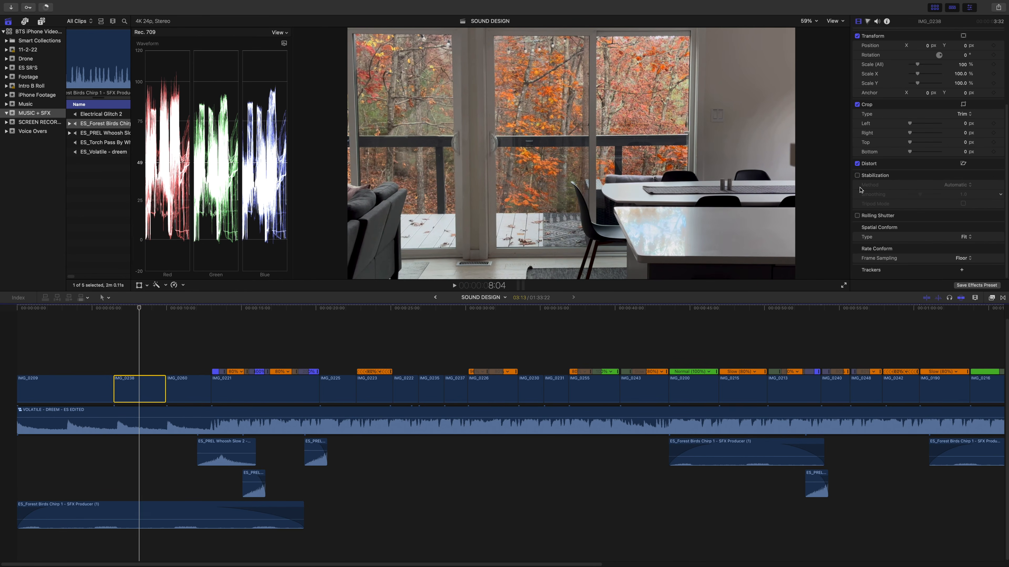
{"action": "left_click", "coordinate": [186, 356]}
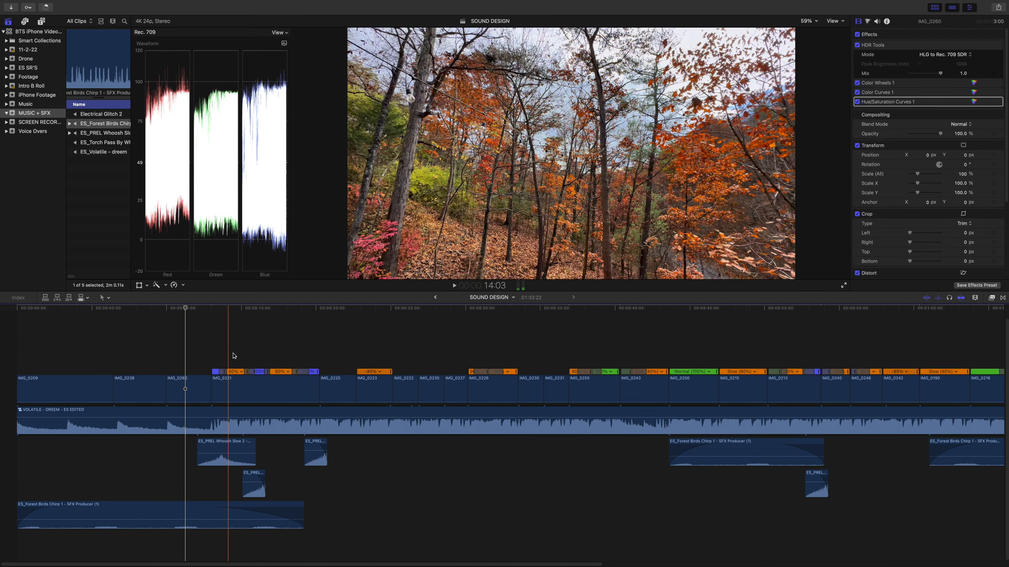
- Add position and scale keyframes to the stove clip IMG_0230 at its first frame, 33:13
{"action": "left_click", "coordinate": [556, 343]}
{"action": "left_click", "coordinate": [532, 338]}
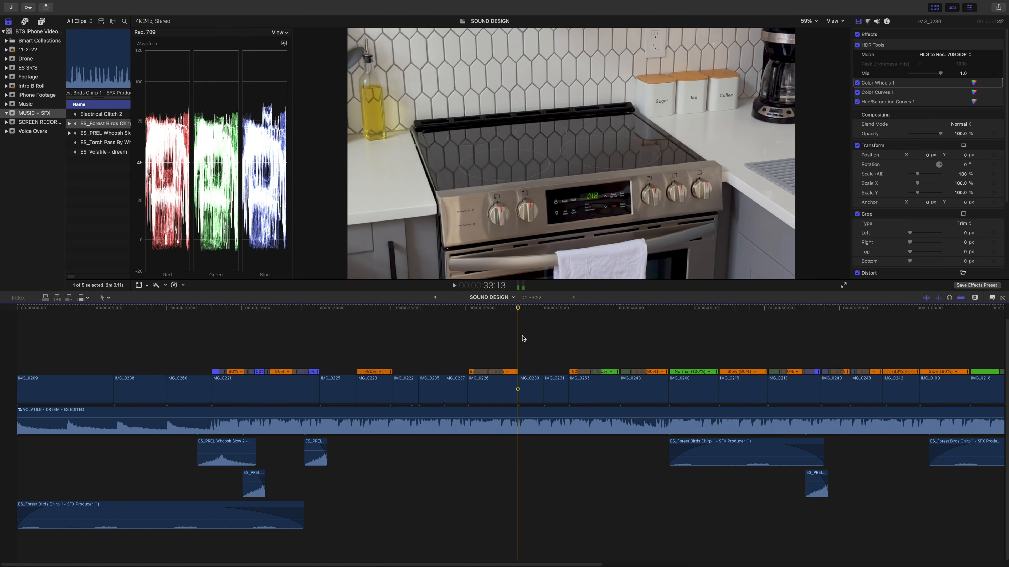
{"action": "left_click", "coordinate": [523, 388]}
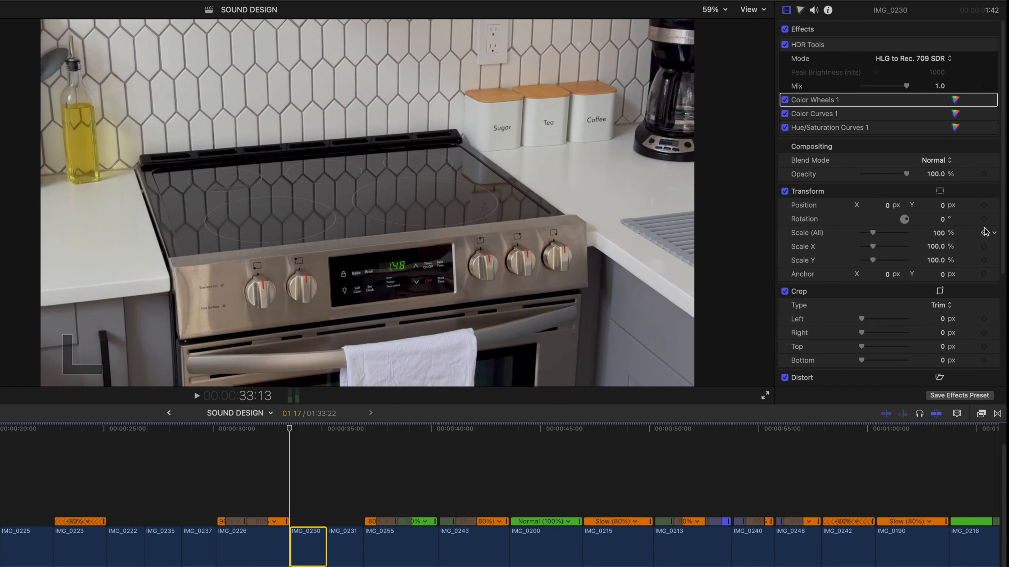
- At IMG_0230's end (35:05), set scale to 102% and Y position to about 10.7 px, and play back the keyframed zoom
{"action": "key", "text": "Right"}
{"action": "key", "text": "Right"}
{"action": "key", "text": "Right"}
{"action": "key", "text": "Right"}
{"action": "key", "text": "Right"}
{"action": "key", "text": "Right"}
{"action": "key", "text": "Right"}
{"action": "key", "text": "Right"}
{"action": "key", "text": "Right"}
{"action": "key", "text": "Right"}
{"action": "key", "text": "Right"}
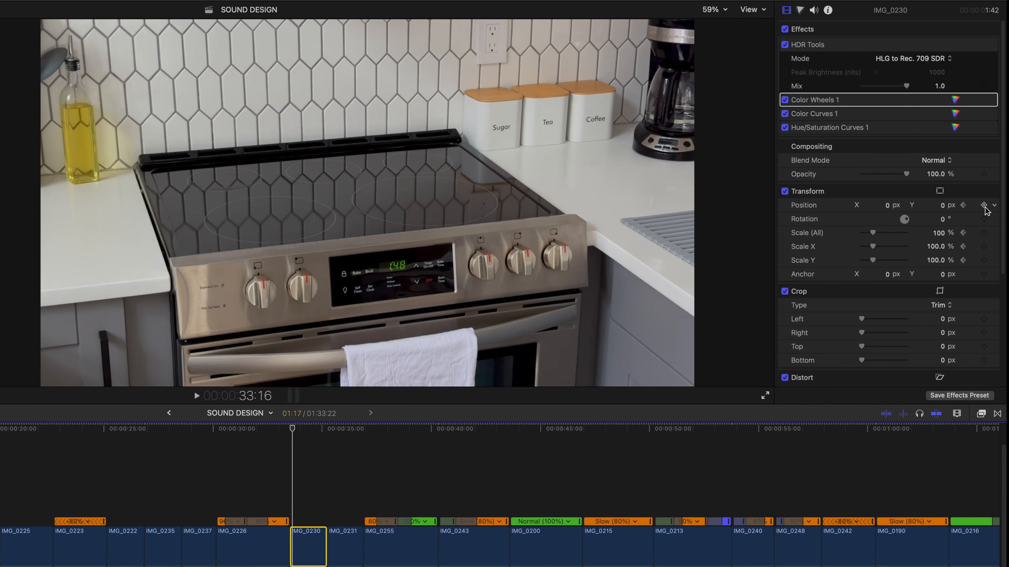
{"action": "key", "text": "Right"}
{"action": "key", "text": "Right"}
{"action": "key", "text": "Right"}
{"action": "key", "text": "Right"}
{"action": "key", "text": "Right"}
{"action": "key", "text": "Right"}
{"action": "key", "text": "Right"}
{"action": "key", "text": "Right"}
{"action": "key", "text": "Right"}
{"action": "key", "text": "Right"}
{"action": "key", "text": "Right"}
{"action": "key", "text": "Right"}
{"action": "key", "text": "Right"}
{"action": "key", "text": "Right"}
{"action": "key", "text": "Right"}
{"action": "key", "text": "Right"}
{"action": "key", "text": "Right"}
{"action": "key", "text": "Right"}
{"action": "key", "text": "Right"}
{"action": "key", "text": "Right"}
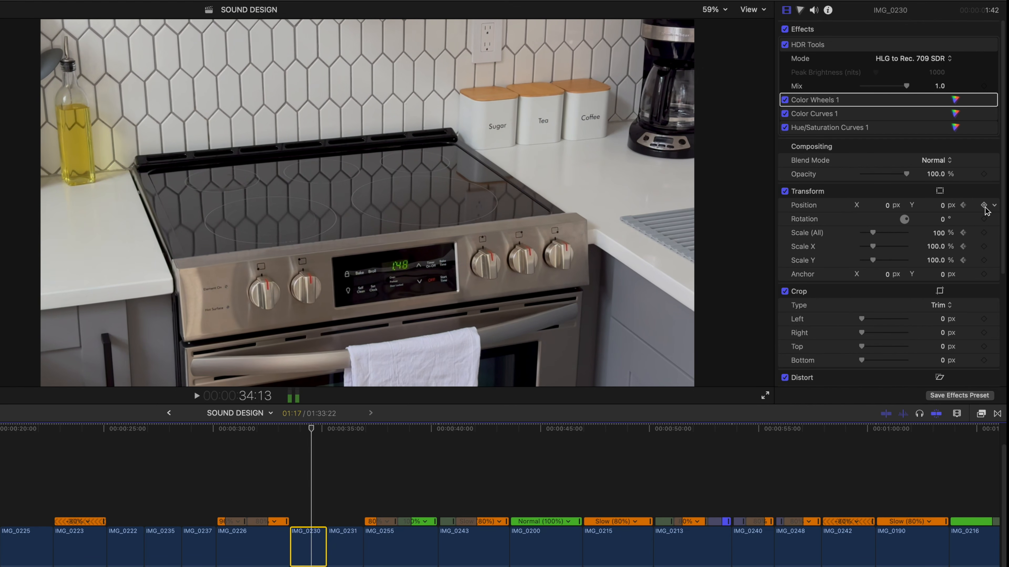
{"action": "key", "text": "Right"}
{"action": "key", "text": "Right"}
{"action": "key", "text": "Right"}
{"action": "key", "text": "Right"}
{"action": "key", "text": "Right"}
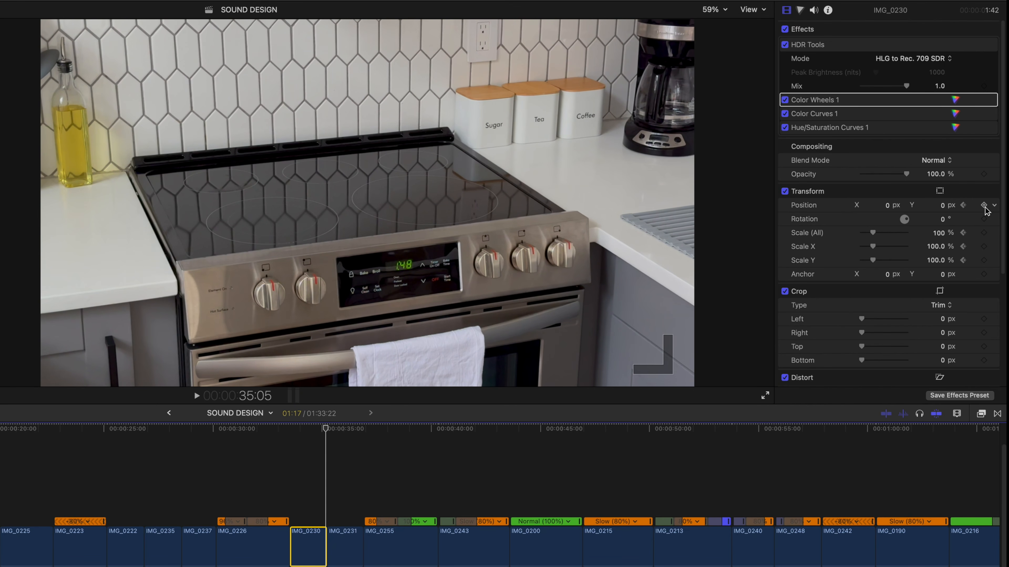
{"action": "left_click_drag", "start_coordinate": [937, 235], "coordinate": [940, 206]}
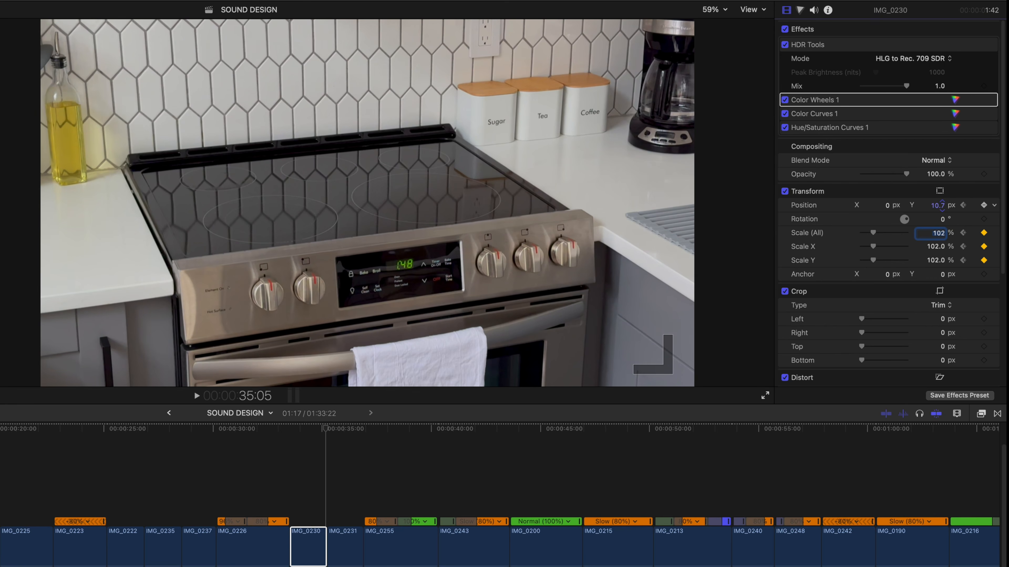
{"action": "left_click", "coordinate": [293, 513]}
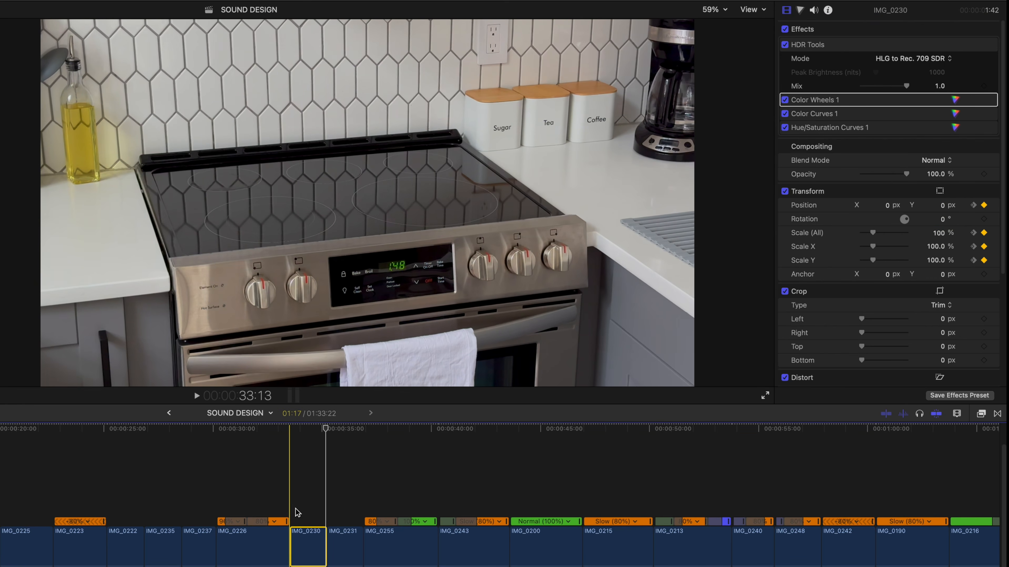
{"action": "key", "text": "space"}
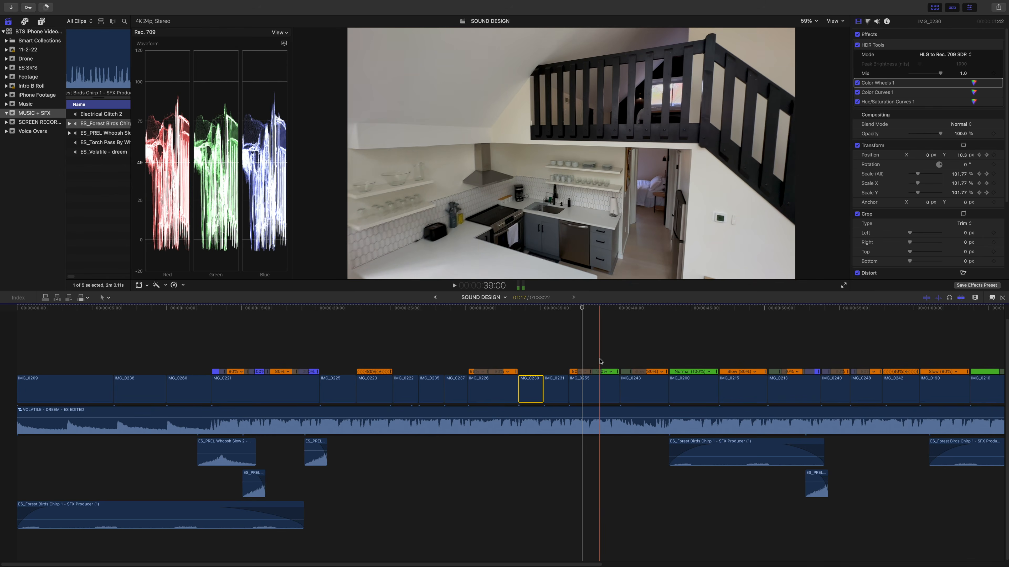
- Add Transition 01 from the mReal Estate set at the cut between IMG_0255 and IMG_0243
{"action": "key", "text": "space"}
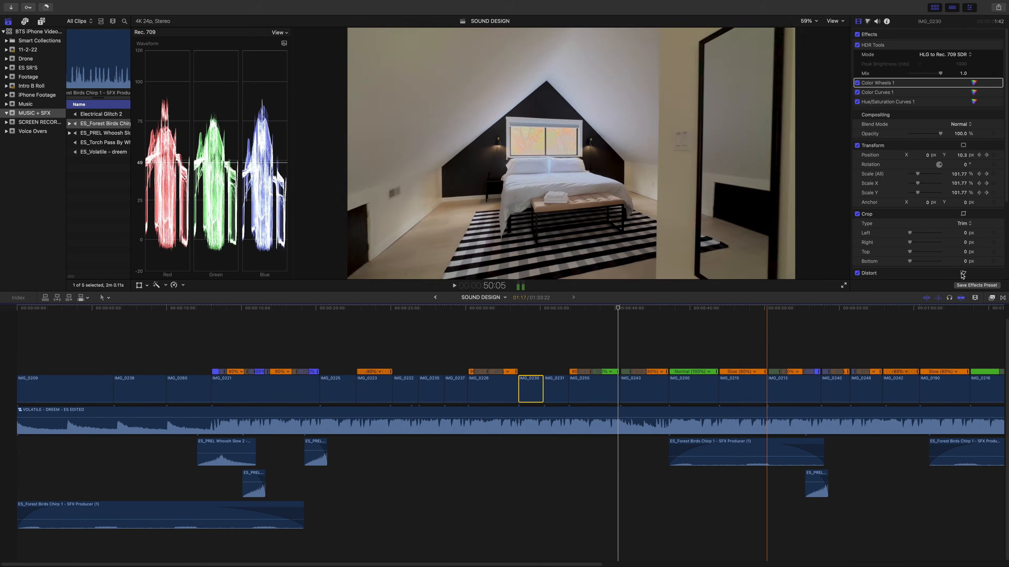
{"action": "left_click", "coordinate": [582, 360]}
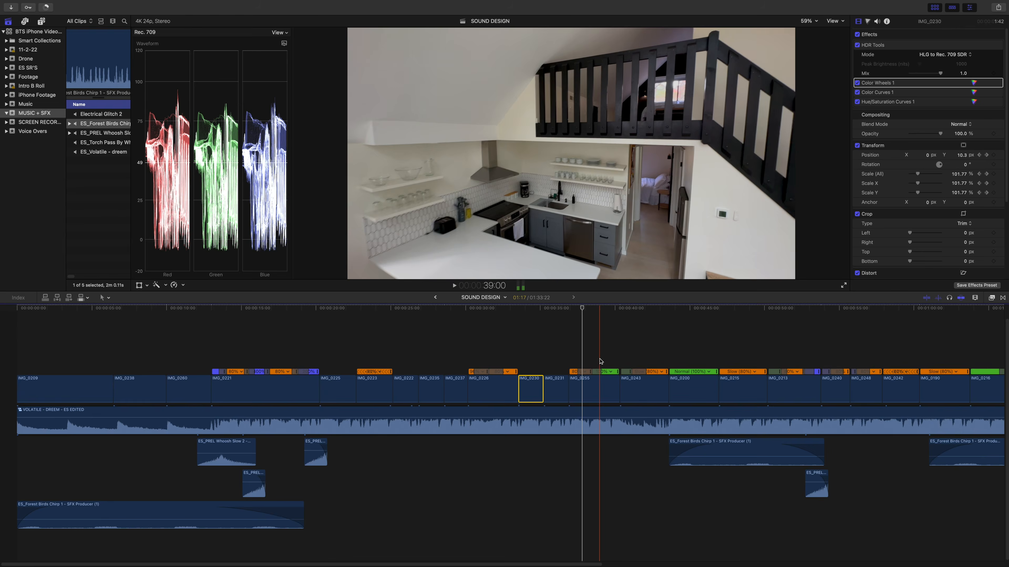
{"action": "key", "text": "space"}
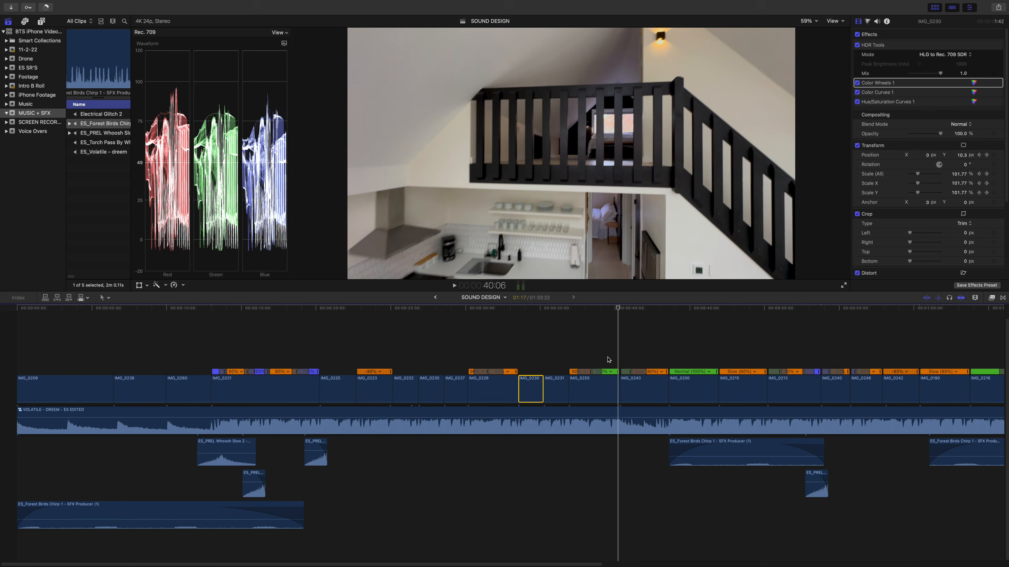
{"action": "left_click", "coordinate": [1002, 298]}
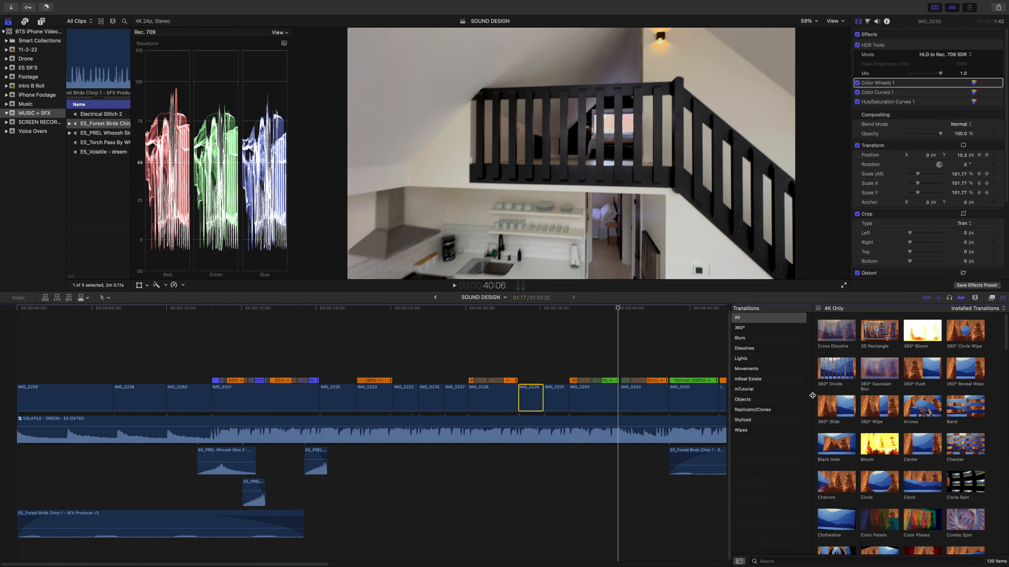
{"action": "left_click", "coordinate": [769, 379]}
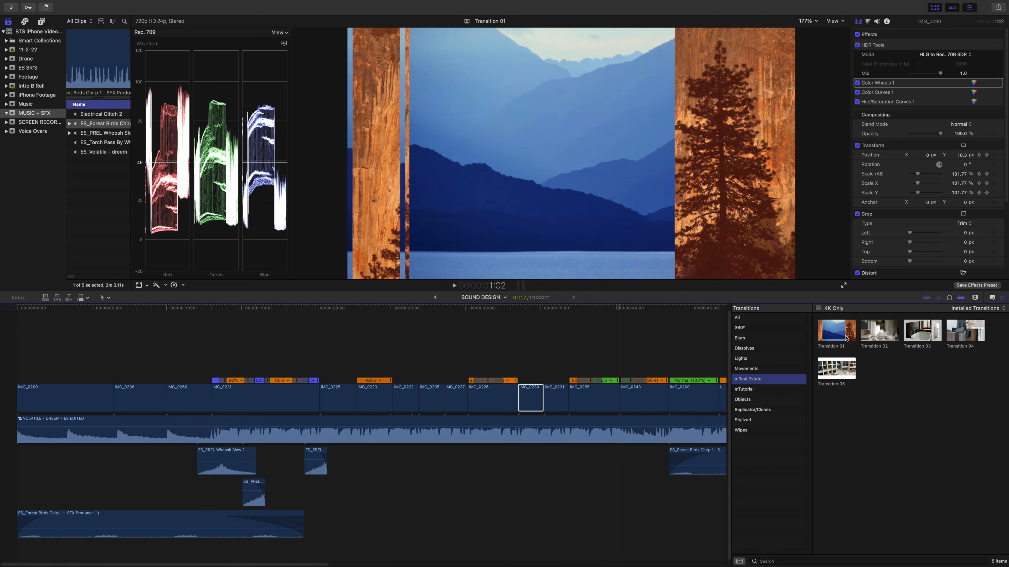
{"action": "left_click_drag", "start_coordinate": [829, 339], "coordinate": [624, 395]}
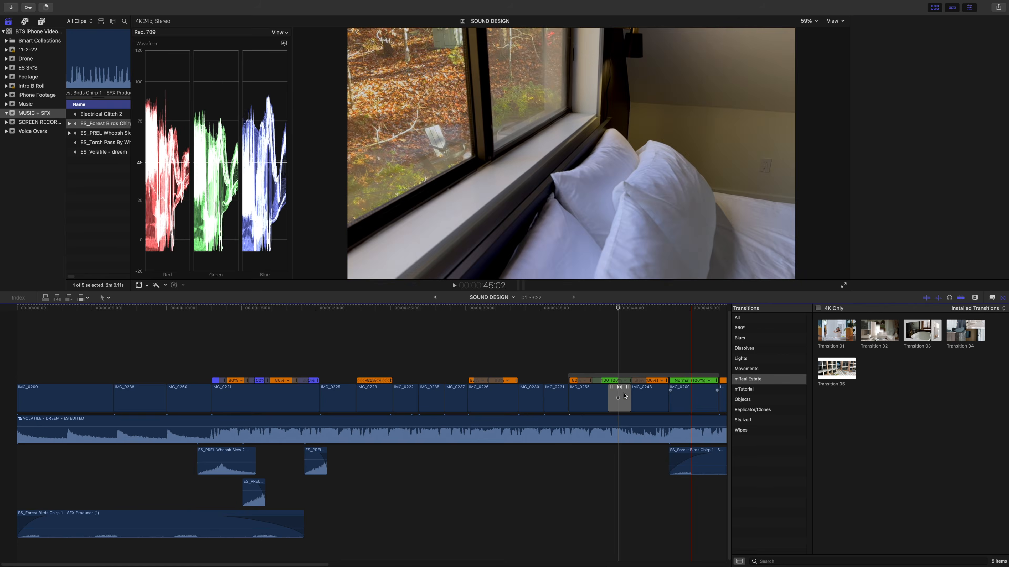
- Shorten Transition 01 between IMG_0255 and IMG_0243 to 17 frames and play through it
{"action": "left_click_drag", "start_coordinate": [610, 401], "coordinate": [610, 398]}
{"action": "key", "text": "space"}
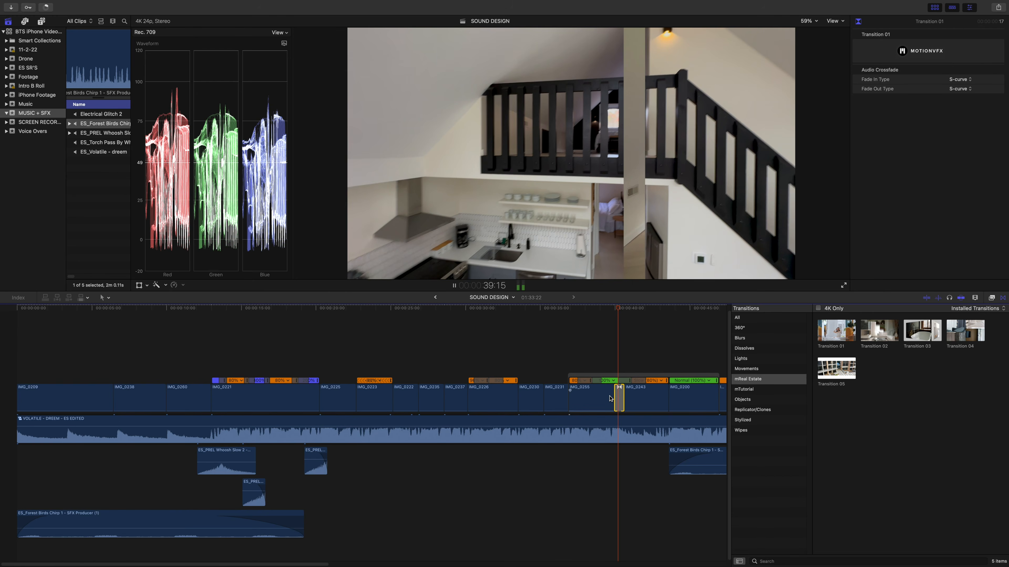
{"action": "key", "text": "space"}
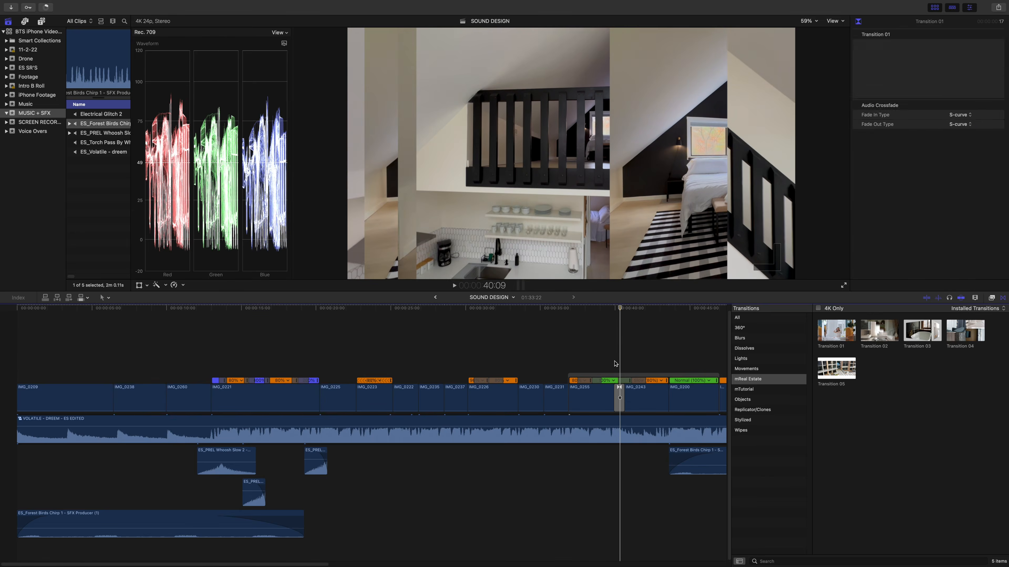
{"action": "key", "text": "Right"}
{"action": "key", "text": "Right"}
{"action": "key", "text": "Right"}
{"action": "key", "text": "Right"}
{"action": "key", "text": "Right"}
{"action": "key", "text": "Right"}
{"action": "key", "text": "Right"}
{"action": "key", "text": "Right"}
{"action": "key", "text": "Right"}
{"action": "key", "text": "Right"}
{"action": "key", "text": "Right"}
{"action": "key", "text": "Right"}
{"action": "key", "text": "Right"}
{"action": "key", "text": "Right"}
{"action": "key", "text": "Right"}
{"action": "key", "text": "Right"}
{"action": "key", "text": "Right"}
{"action": "key", "text": "Right"}
{"action": "key", "text": "Right"}
{"action": "key", "text": "Right"}
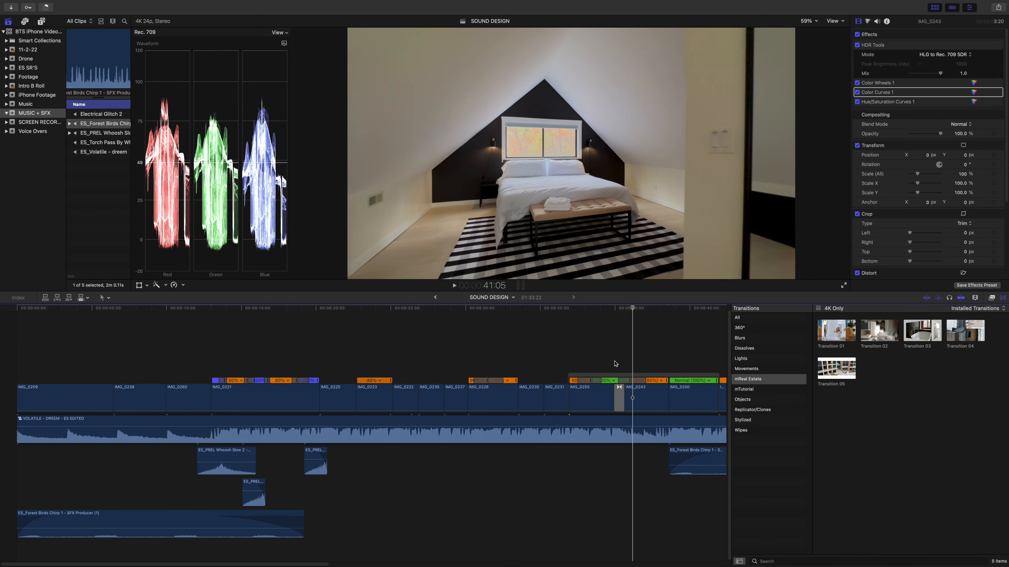
{"action": "key", "text": "super+minus"}
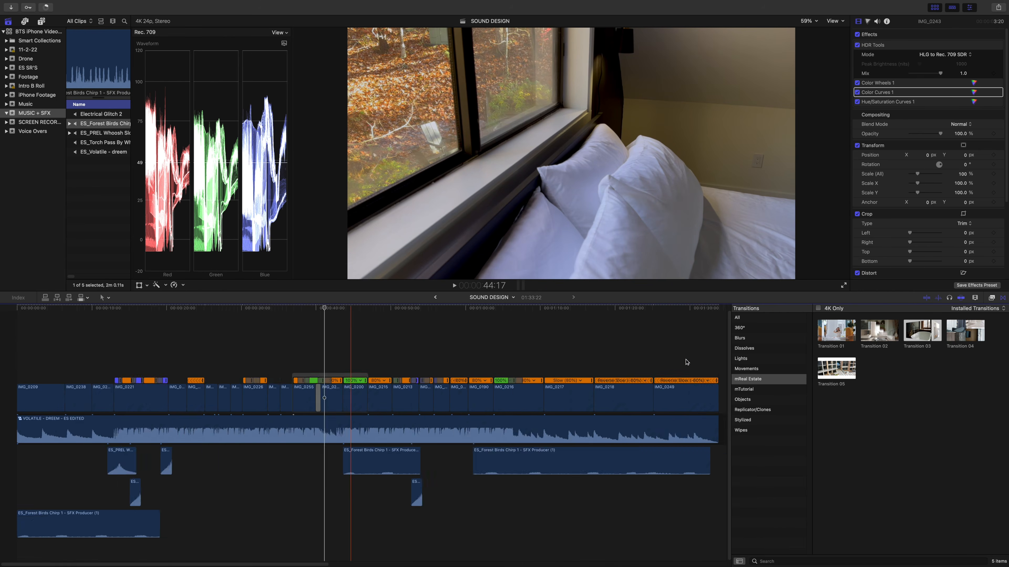
{"action": "key", "text": "super+equal"}
{"action": "key", "text": "super+equal"}
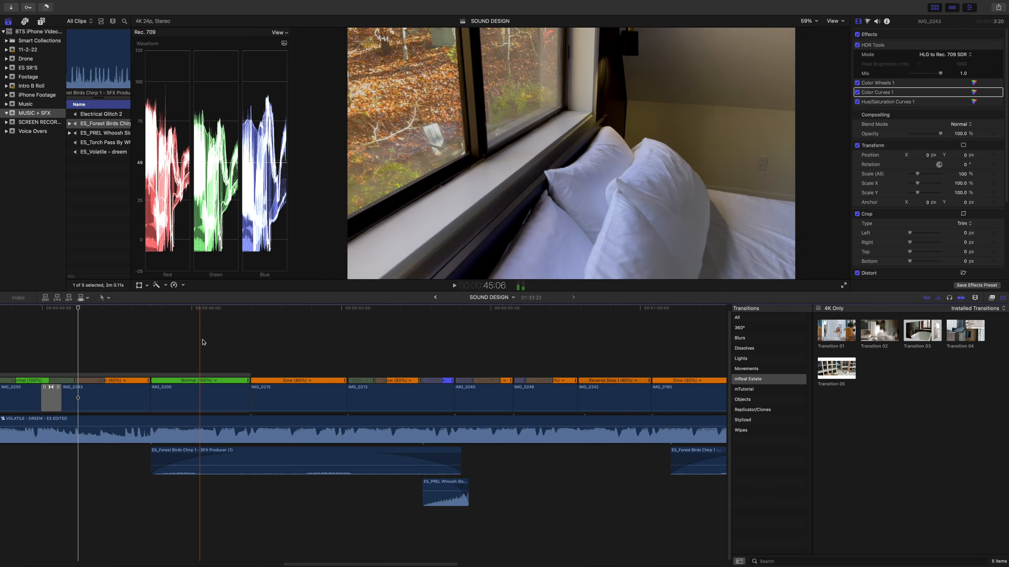
{"action": "left_click", "coordinate": [159, 395]}
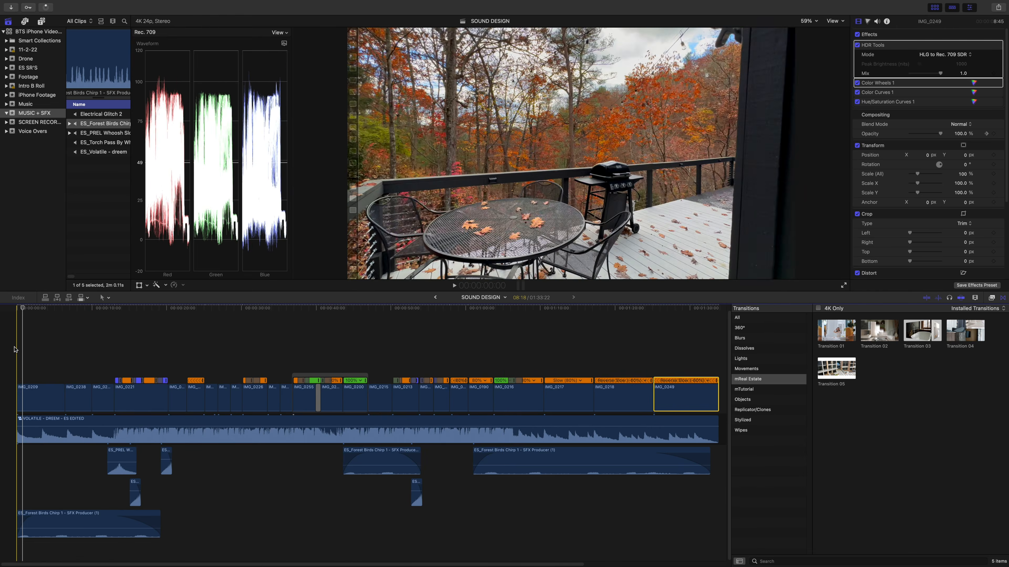
{"action": "key", "text": "super+equal"}
{"action": "key", "text": "super+equal"}
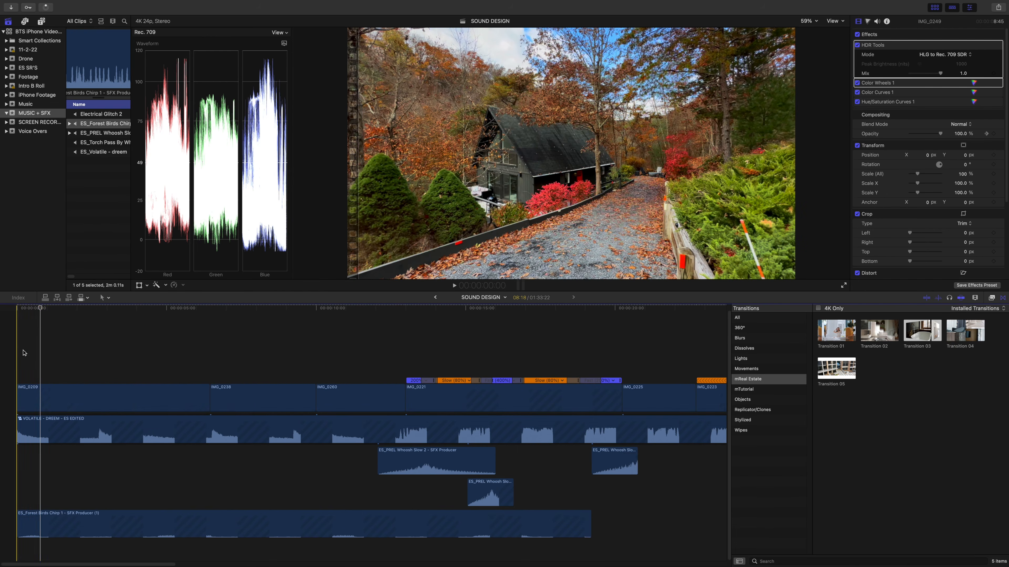
- Fade in IMG_0209 with an opacity keyframe of 100% at 1:05 and a lowered opacity at its start, and play it back
{"action": "left_click", "coordinate": [54, 391]}
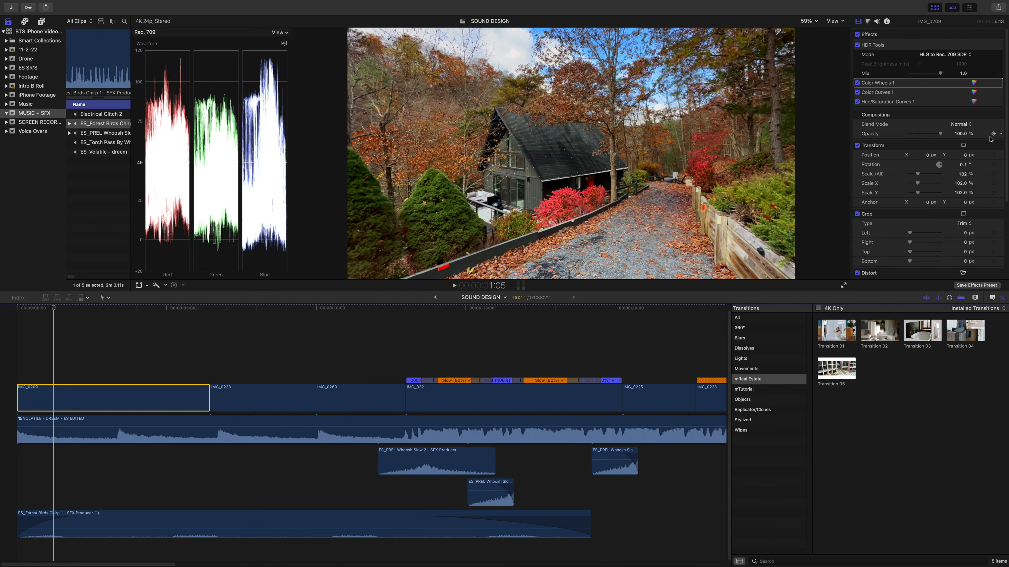
{"action": "left_click", "coordinate": [5, 352]}
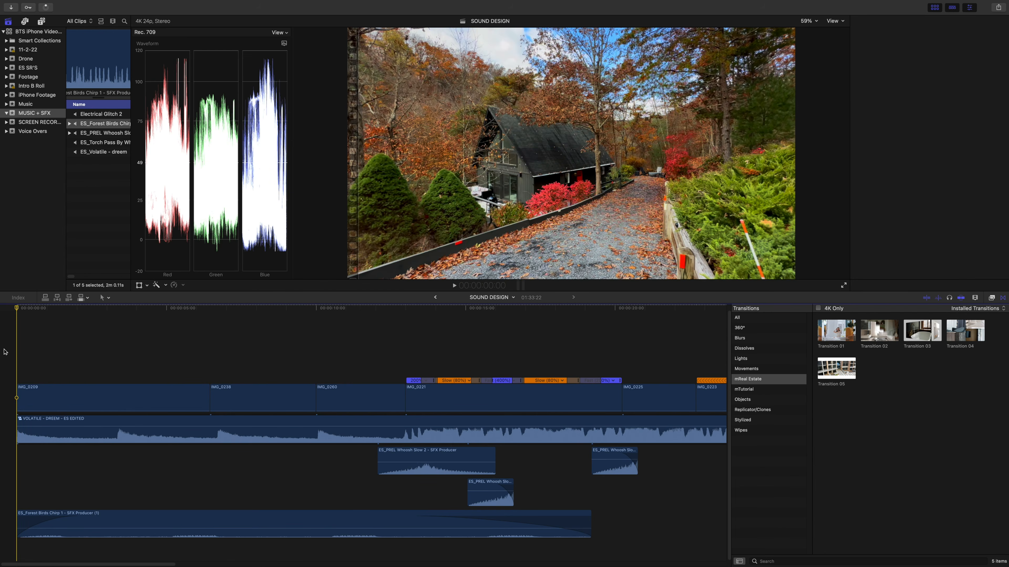
{"action": "left_click_drag", "start_coordinate": [28, 355], "coordinate": [24, 385]}
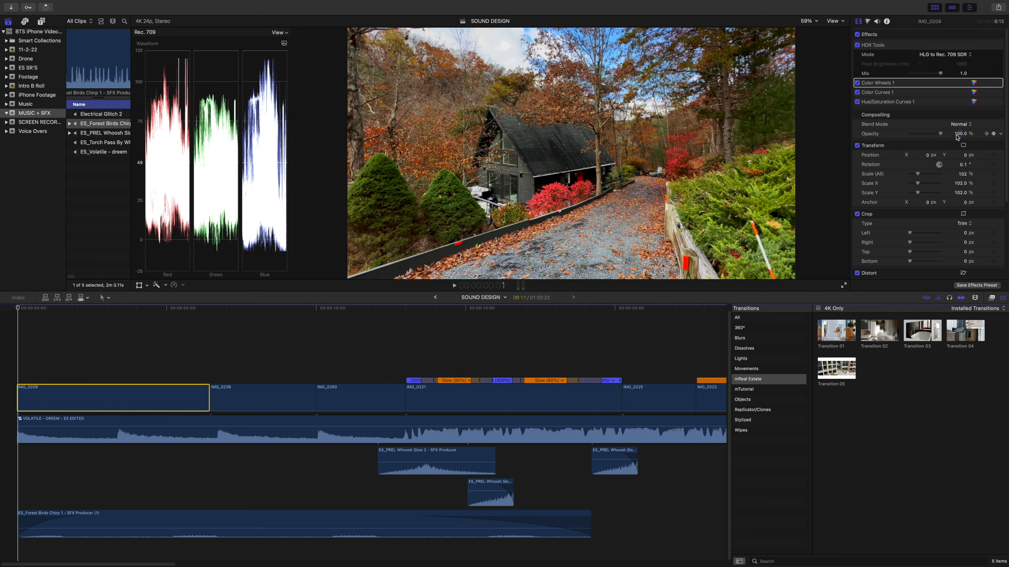
{"action": "left_click_drag", "start_coordinate": [934, 134], "coordinate": [920, 135]}
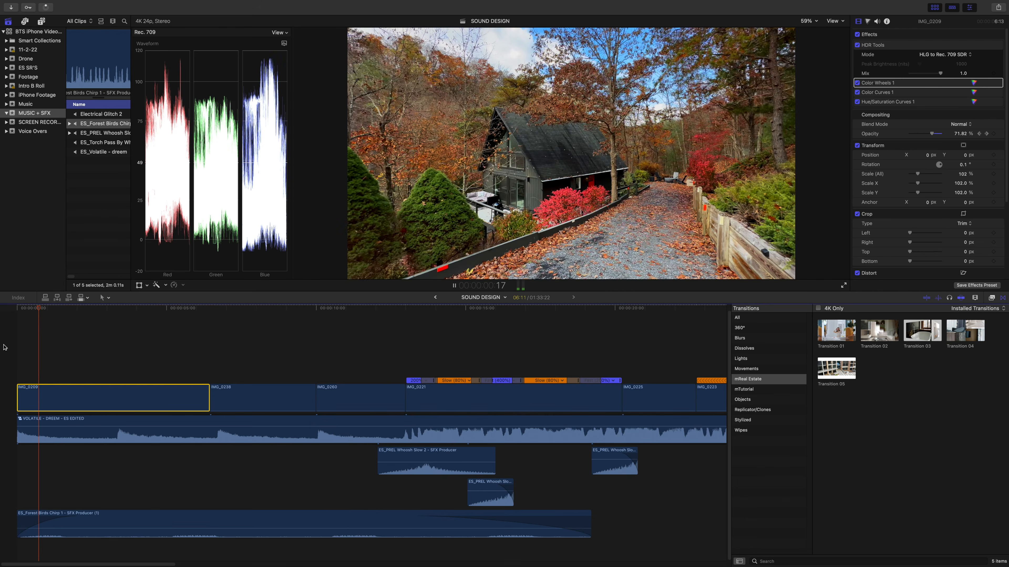
{"action": "key", "text": "space"}
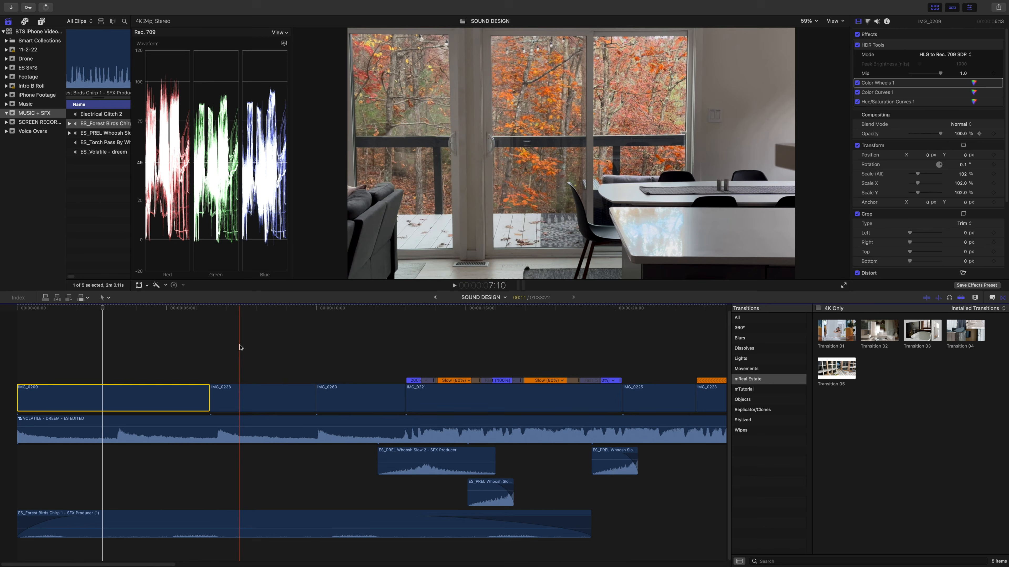
- Select IMG_0260 and lower its opacity to 83.81%
{"action": "left_click", "coordinate": [353, 339]}
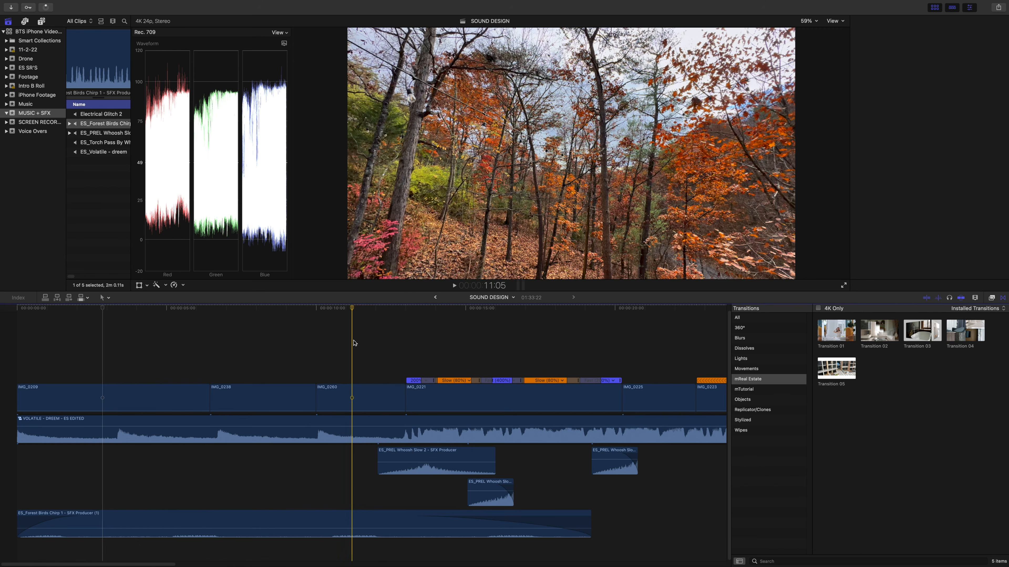
{"action": "left_click", "coordinate": [357, 389]}
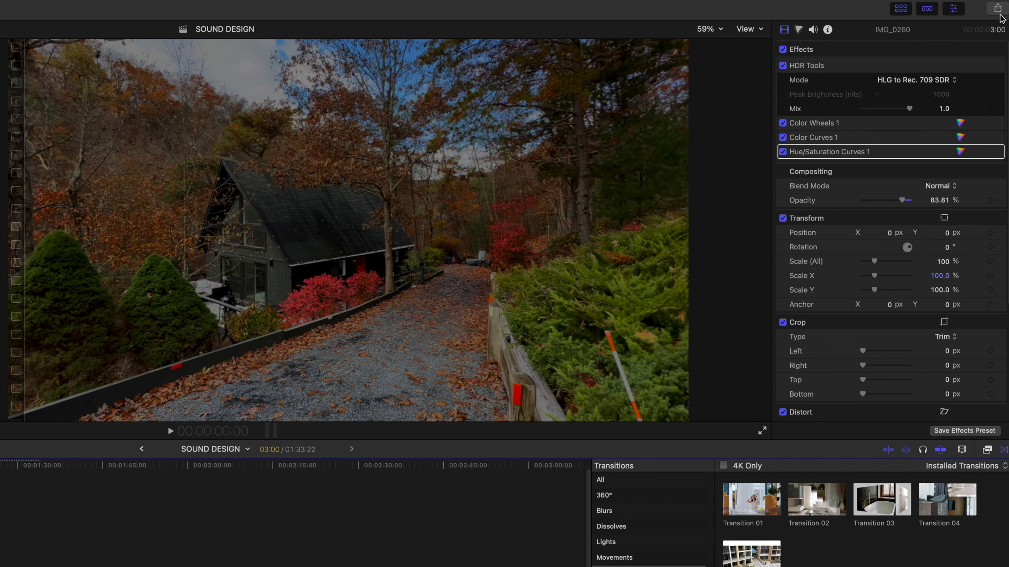
- Share the SOUND DESIGN project with the YouTube & Facebook preset at 3840 x 2160 and Better quality compression, proceeding to the save stage
{"action": "left_click", "coordinate": [998, 7]}
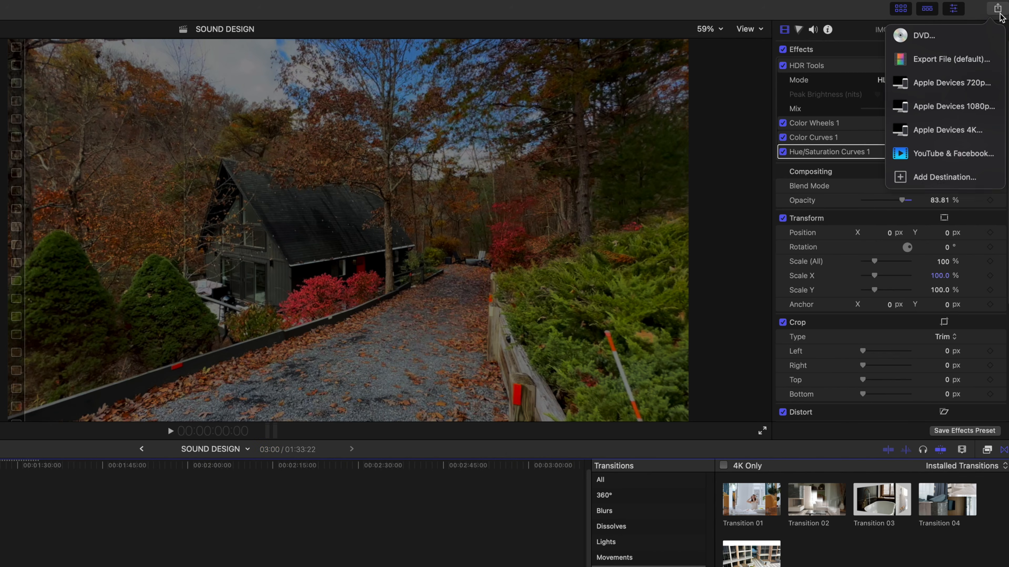
{"action": "left_click", "coordinate": [961, 157]}
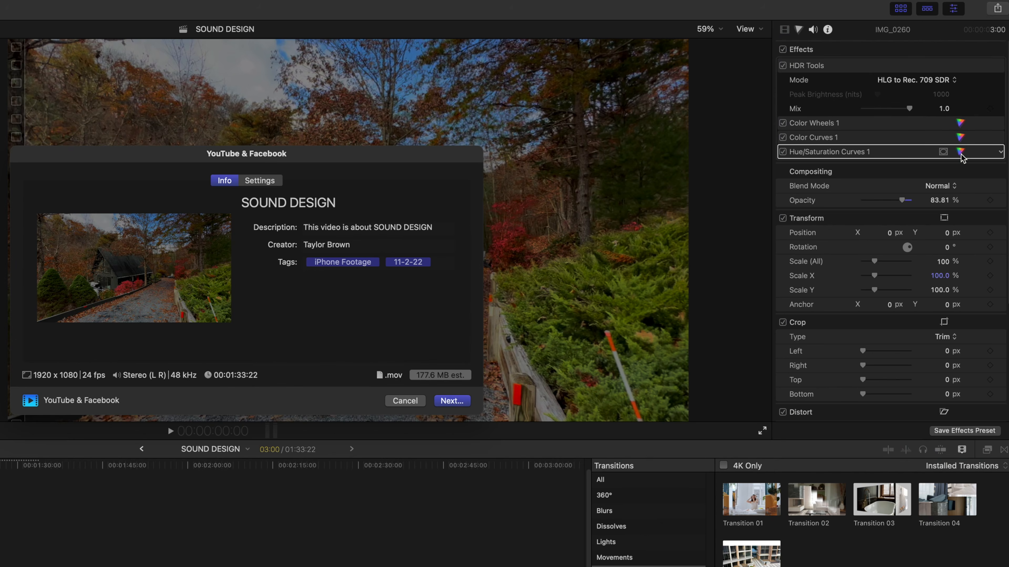
{"action": "left_click", "coordinate": [281, 173]}
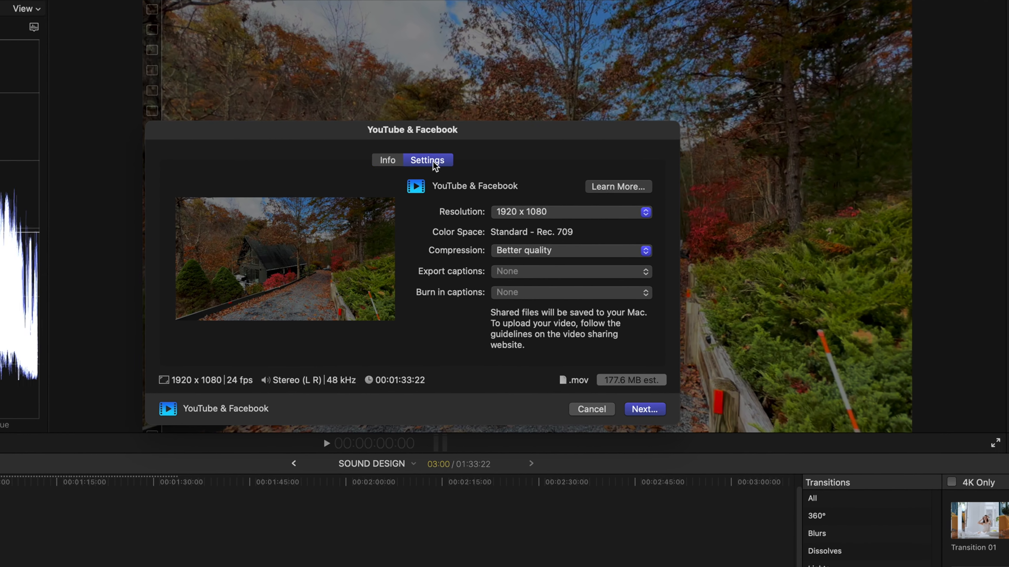
{"action": "left_click", "coordinate": [575, 212]}
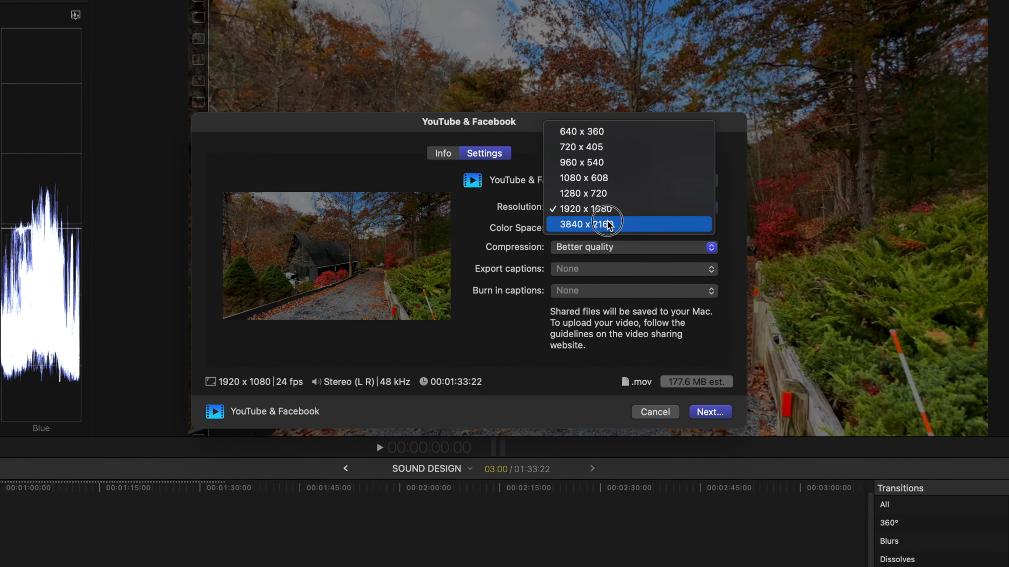
{"action": "left_click", "coordinate": [580, 227]}
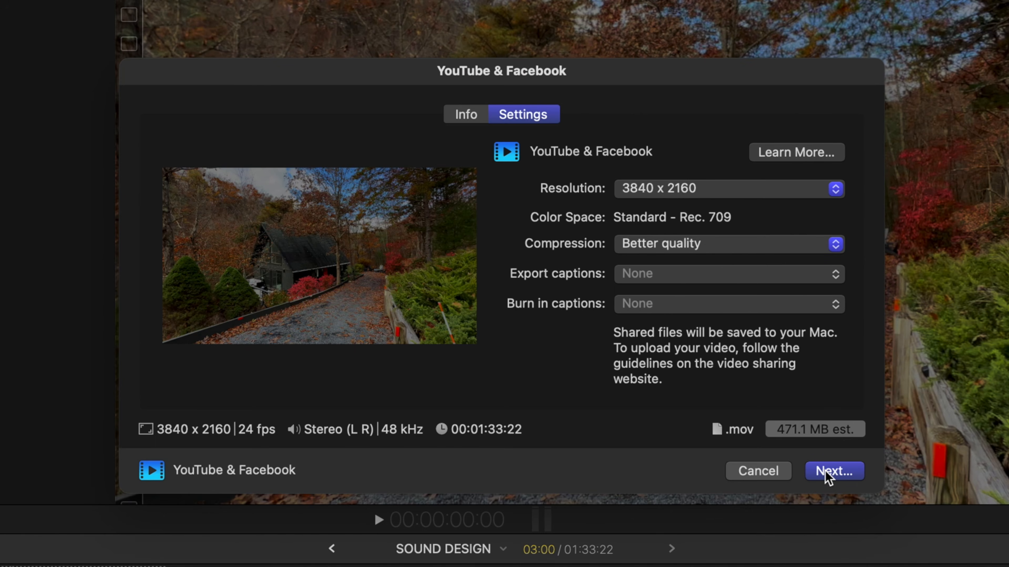
{"action": "left_click", "coordinate": [854, 471]}
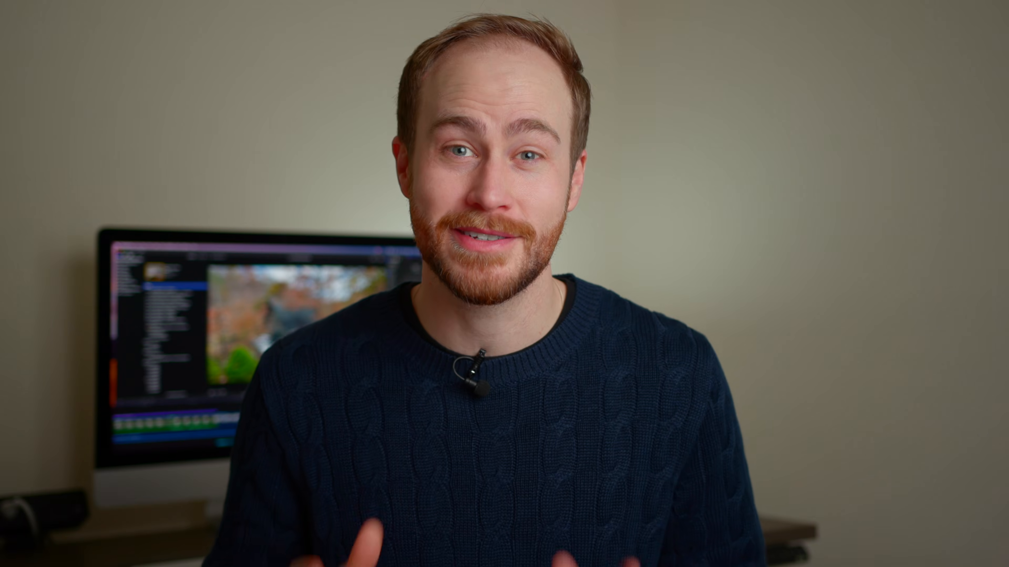